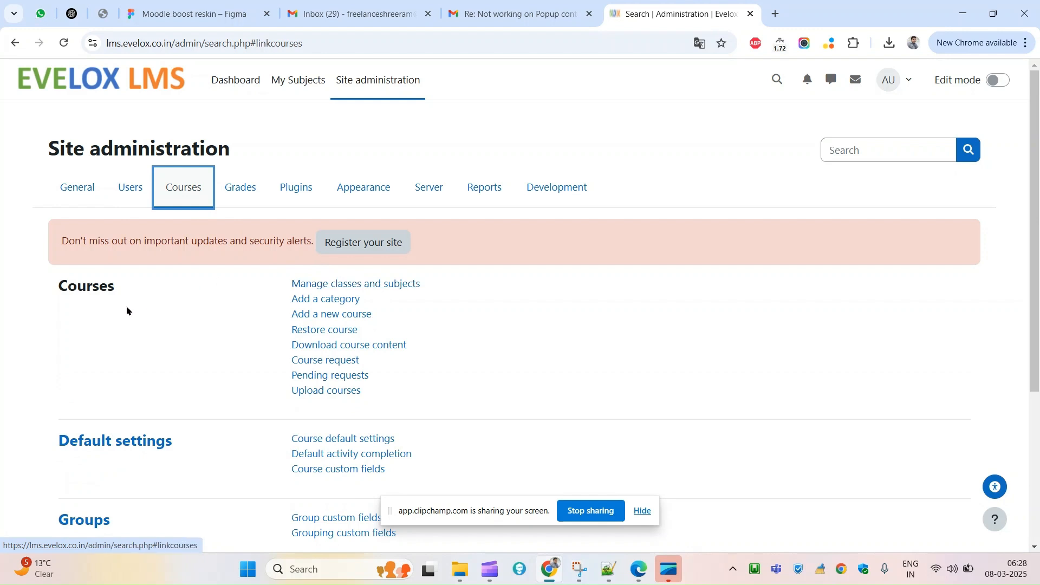
- Open the Upload courses page from the course administration links and review its file and import options
{"action": "triple_click", "coordinate": [437, 286]}
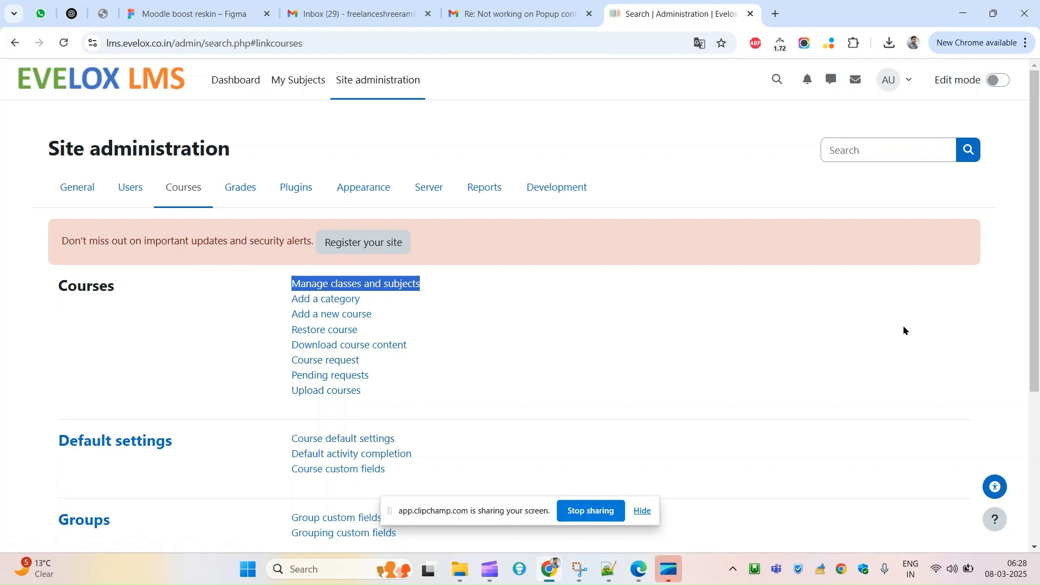
{"action": "triple_click", "coordinate": [373, 397]}
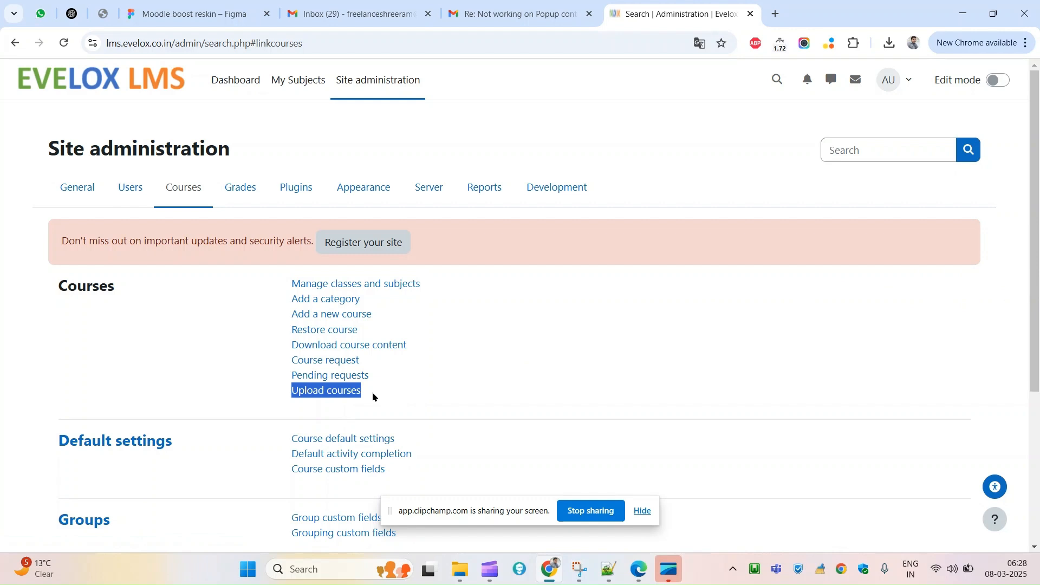
{"action": "left_click", "coordinate": [340, 397]}
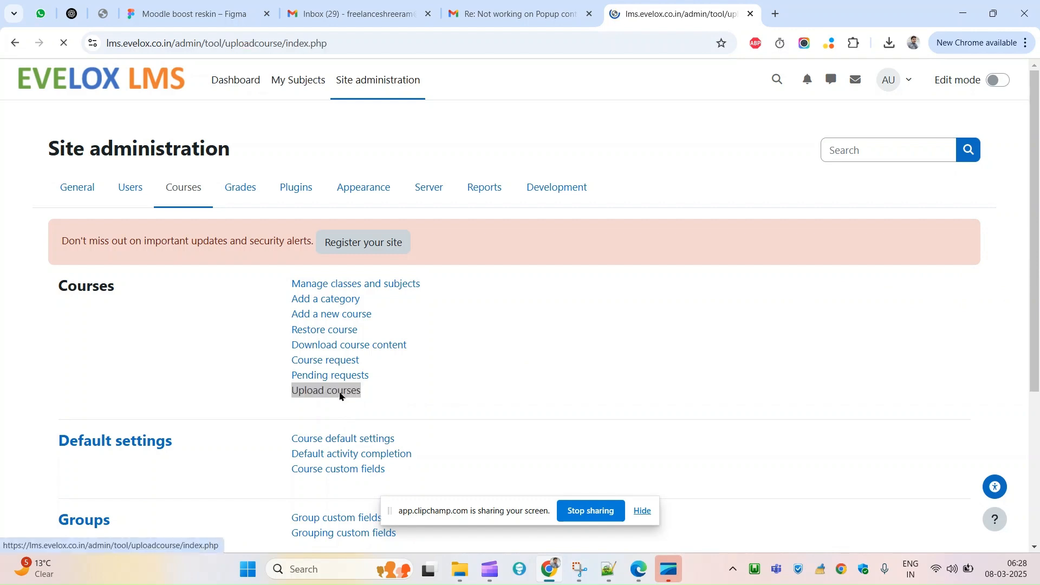
{"action": "scroll", "coordinate": [902, 292], "scroll_direction": "down", "scroll_amount": 2}
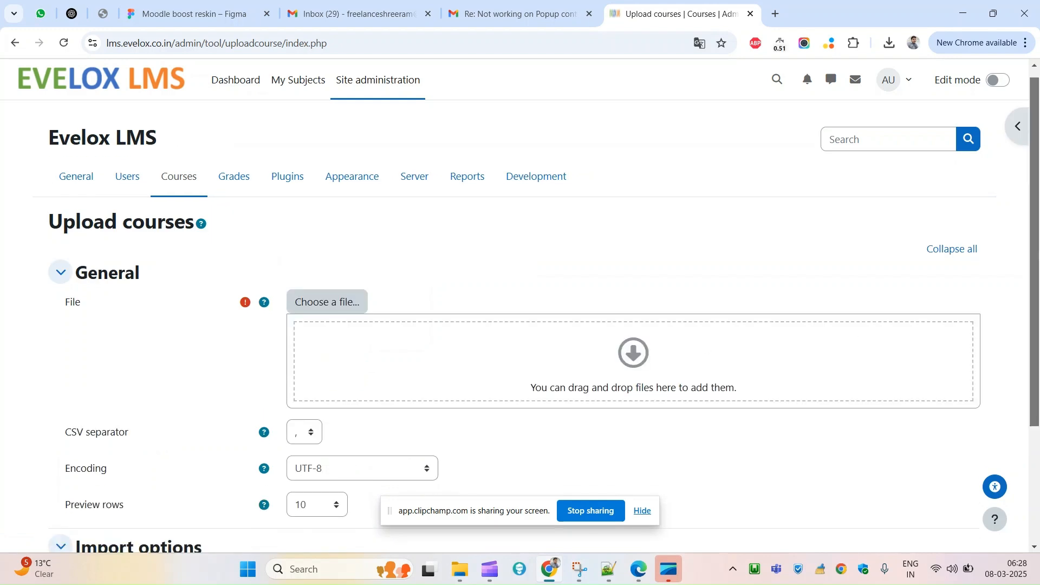
{"action": "scroll", "coordinate": [367, 235], "scroll_direction": "down", "scroll_amount": 1}
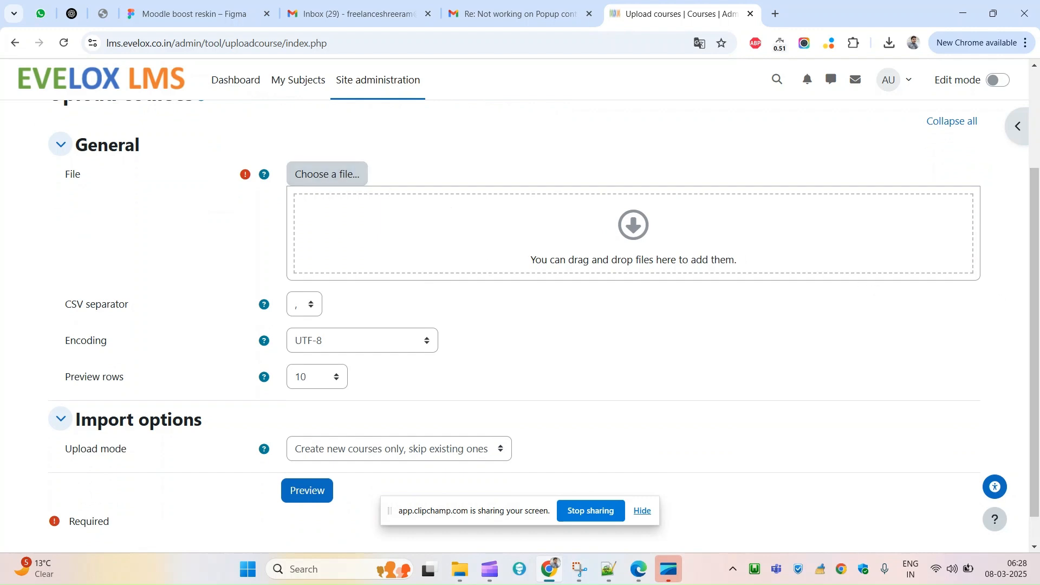
{"action": "scroll", "coordinate": [1037, 308], "scroll_direction": "down", "scroll_amount": 1}
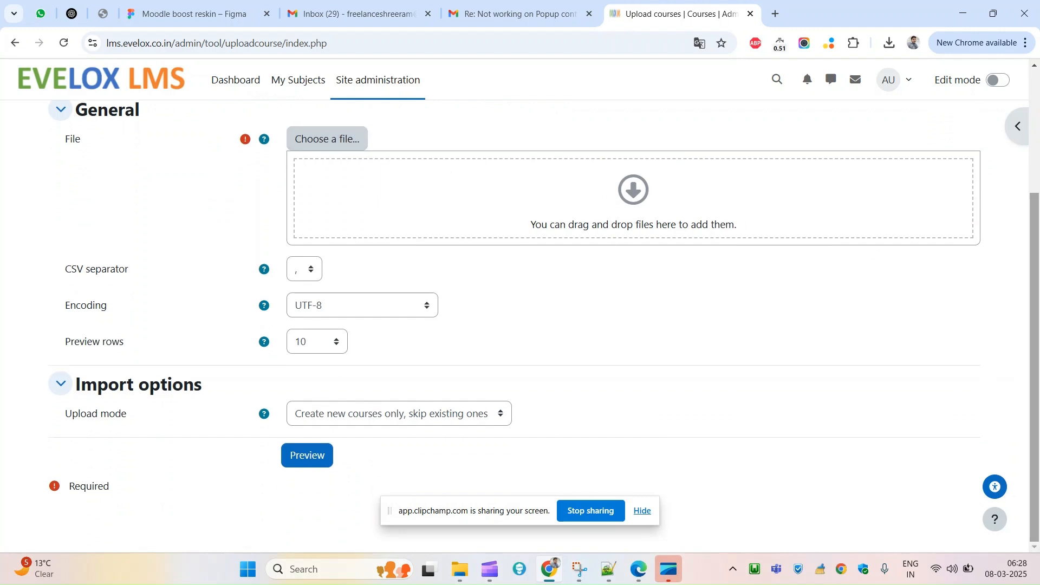
{"action": "scroll", "coordinate": [1032, 187], "scroll_direction": "up", "scroll_amount": 3}
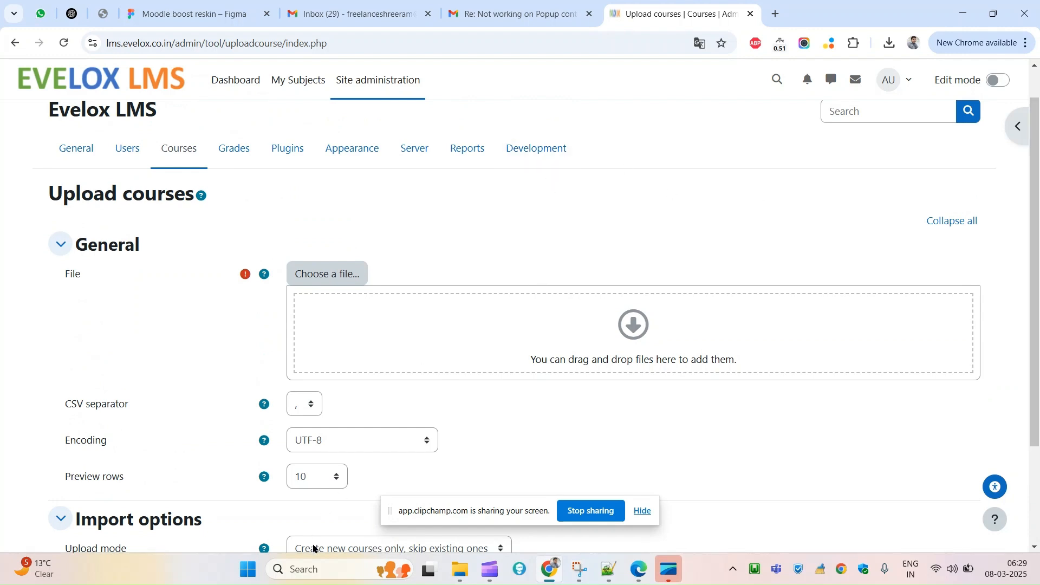
- Open the course administration in a new browser tab and go to Manage classes and subjects
{"action": "middle_click", "coordinate": [179, 148]}
{"action": "left_click", "coordinate": [768, 11]}
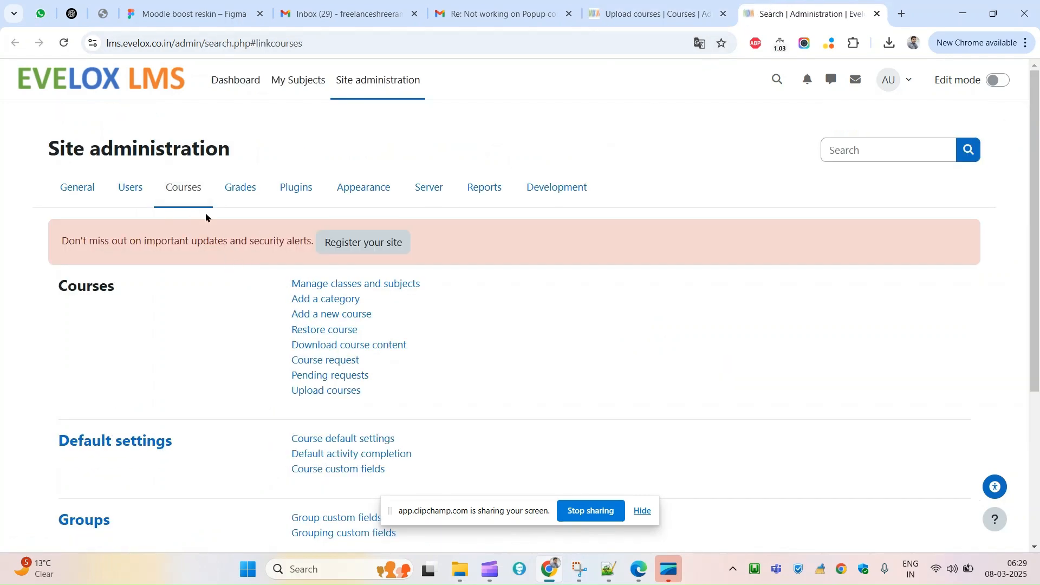
{"action": "left_click", "coordinate": [322, 282]}
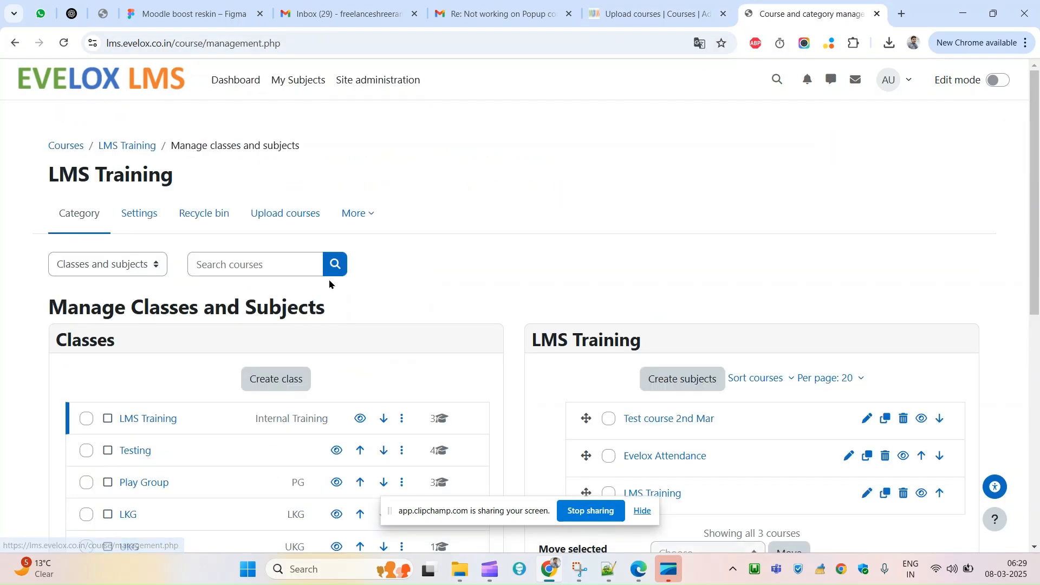
{"action": "scroll", "coordinate": [1038, 230], "scroll_direction": "down", "scroll_amount": 1}
{"action": "scroll", "coordinate": [1038, 229], "scroll_direction": "down", "scroll_amount": 2}
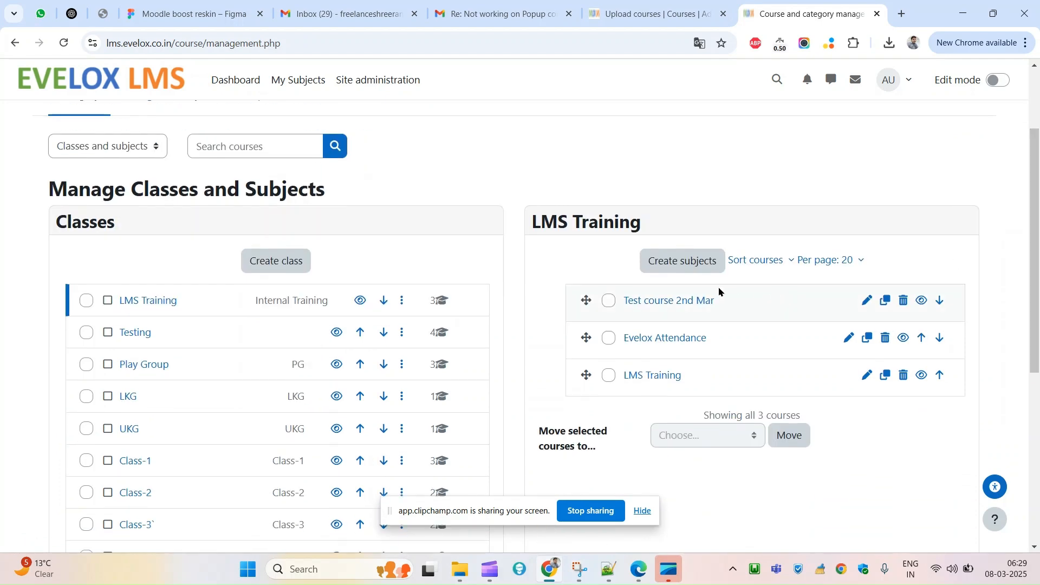
- Open the course Test course 2nd Mar from the LMS Training class and go to its settings
{"action": "left_click", "coordinate": [673, 299]}
{"action": "left_click_drag", "start_coordinate": [1034, 176], "coordinate": [989, 375]}
{"action": "left_click", "coordinate": [383, 426]}
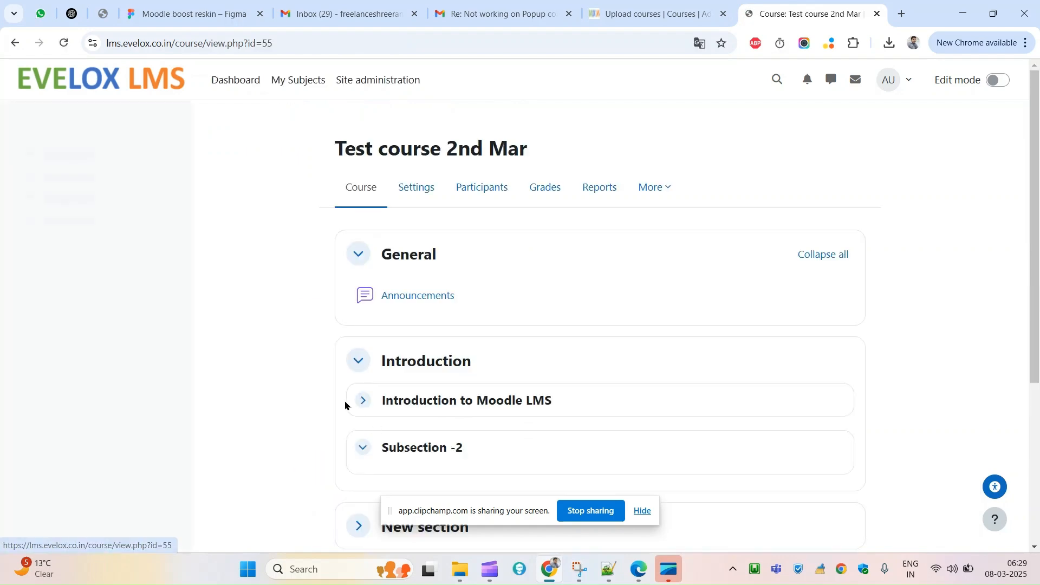
{"action": "left_click", "coordinate": [415, 205]}
- Inspect the Course full name field in the developer tools and select its name attribute value, fullname
{"action": "right_click", "coordinate": [508, 321]}
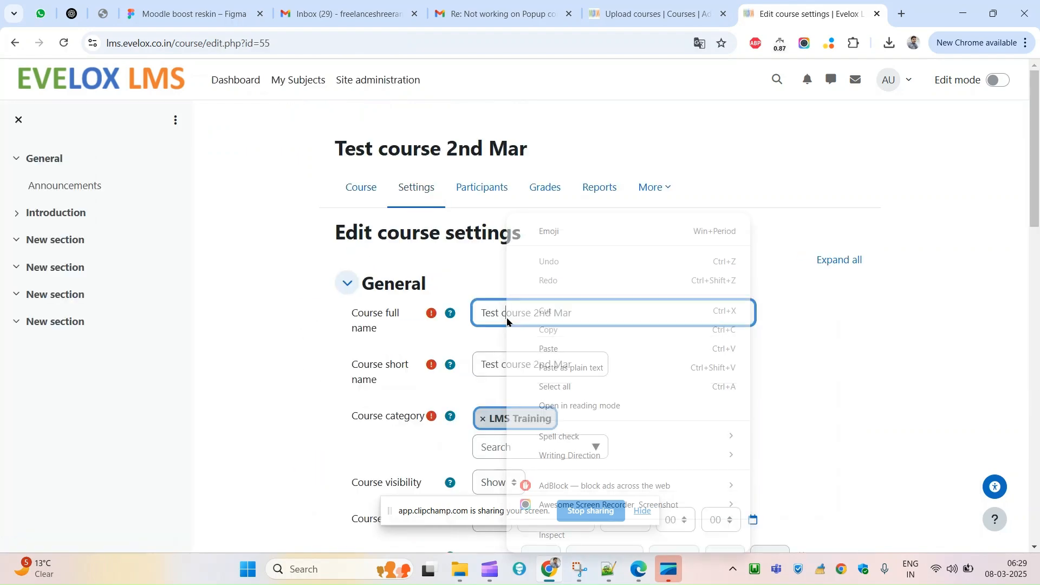
{"action": "left_click", "coordinate": [556, 535]}
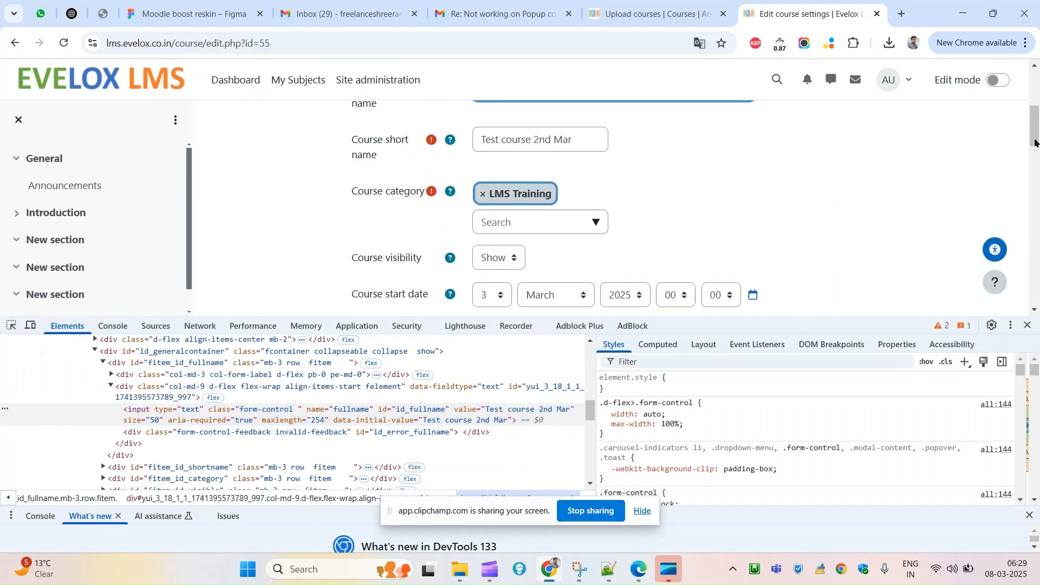
{"action": "double_click", "coordinate": [350, 411]}
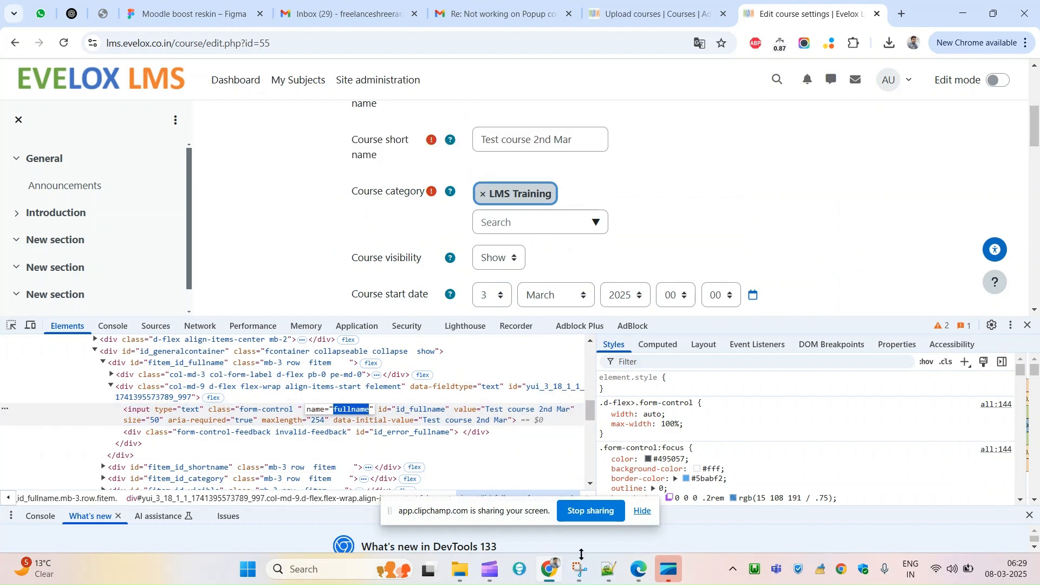
- Search the computer for csv and open the file ab.csv in Excel
{"action": "left_click", "coordinate": [351, 569]}
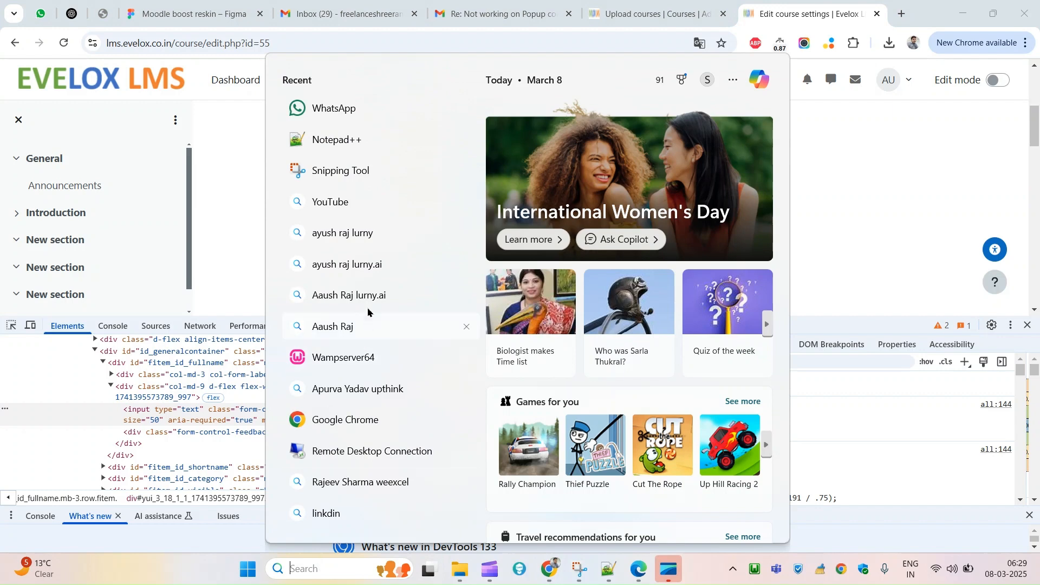
{"action": "type", "text": "csv"}
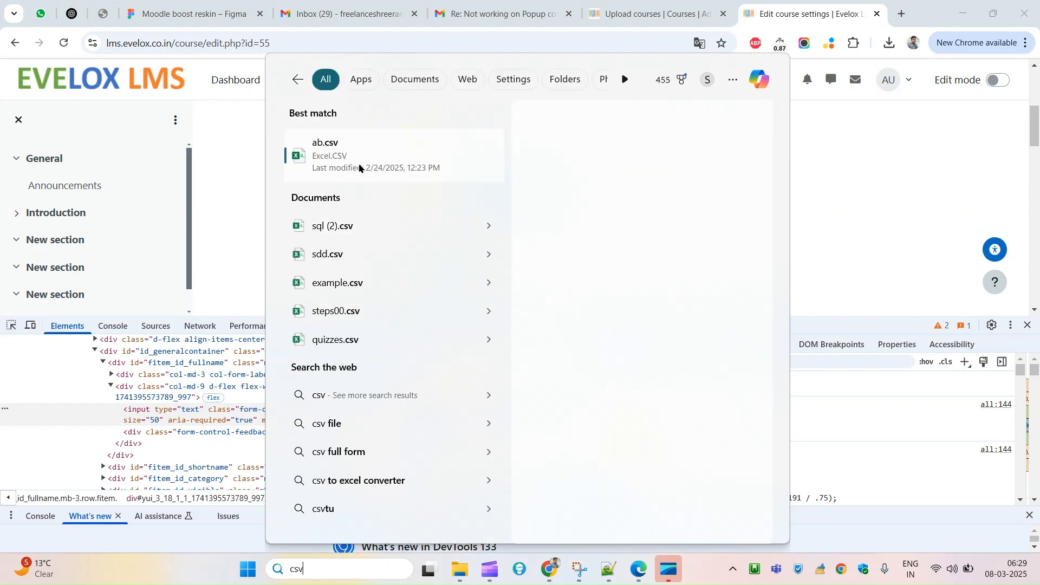
{"action": "left_click", "coordinate": [358, 160]}
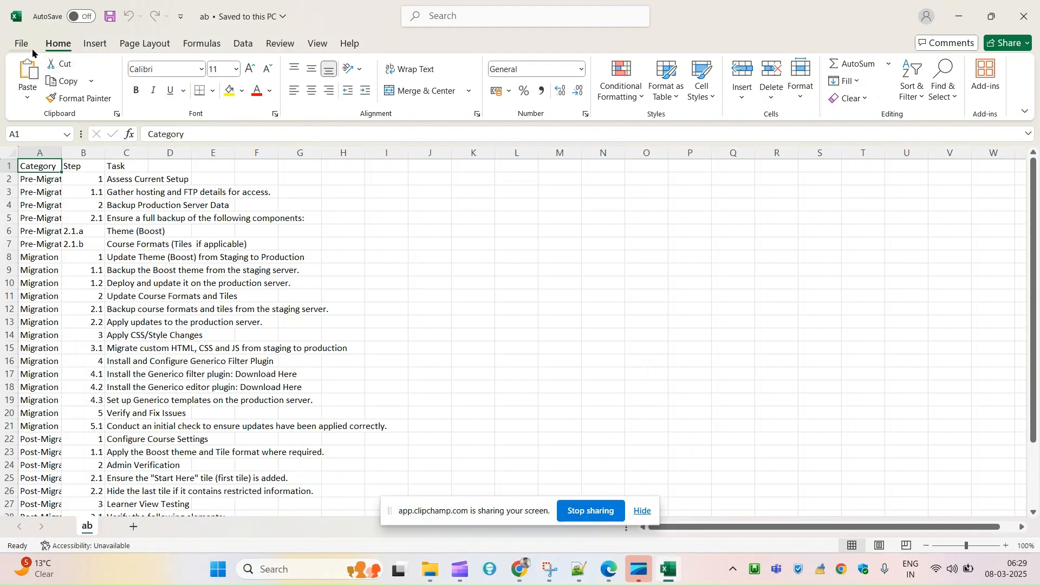
- Create a new blank workbook and close the ab workbook
{"action": "left_click", "coordinate": [25, 43]}
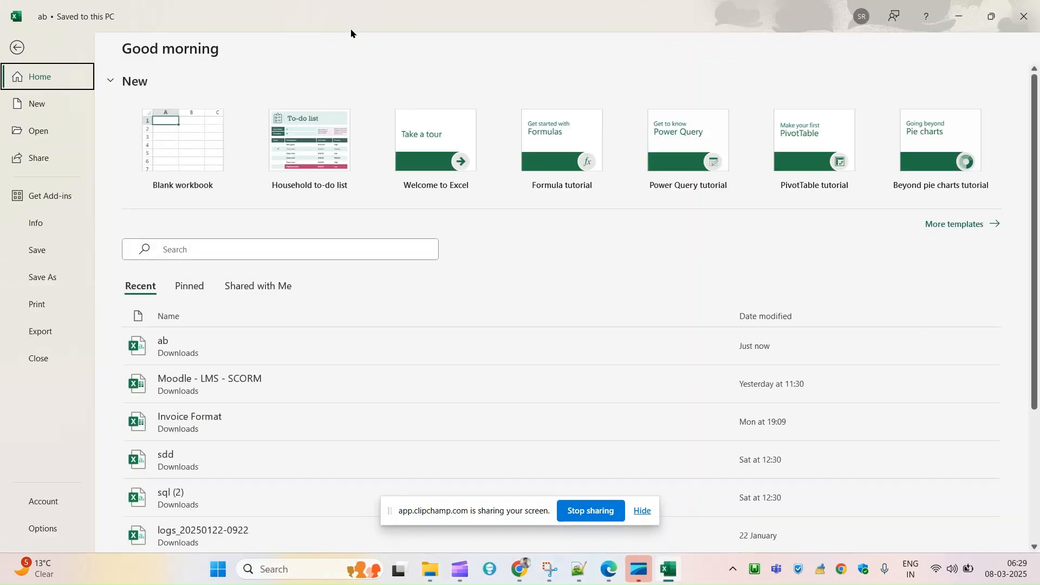
{"action": "left_click", "coordinate": [17, 47]}
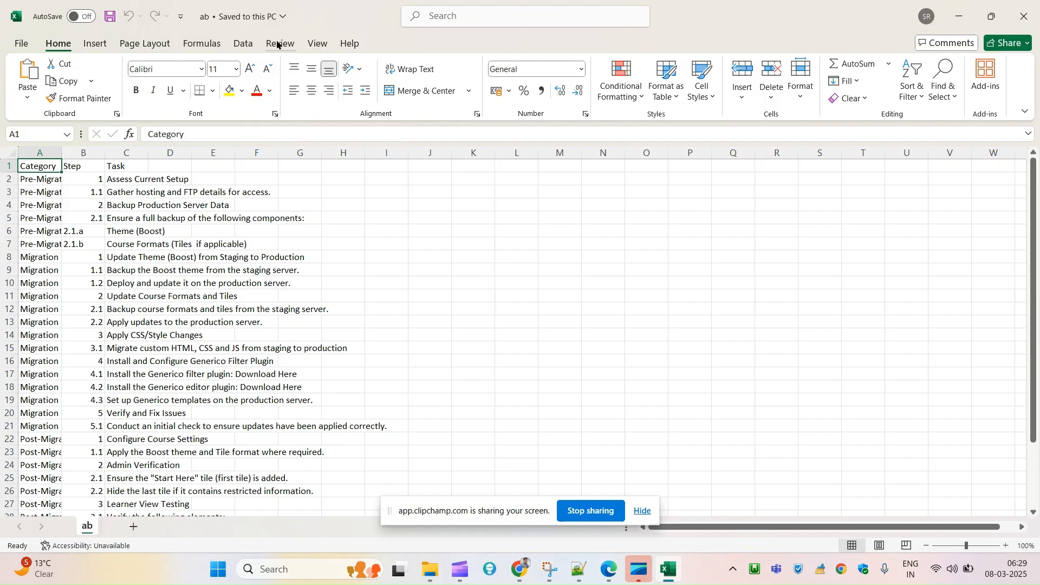
{"action": "key", "text": "ctrl+n"}
{"action": "mouse_move", "coordinate": [670, 570]}
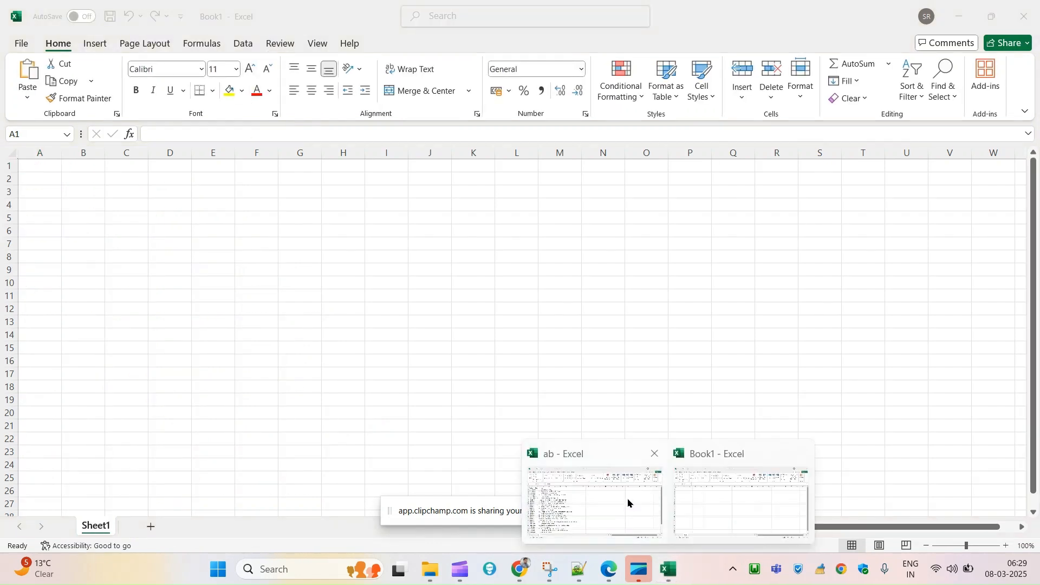
{"action": "left_click", "coordinate": [655, 454]}
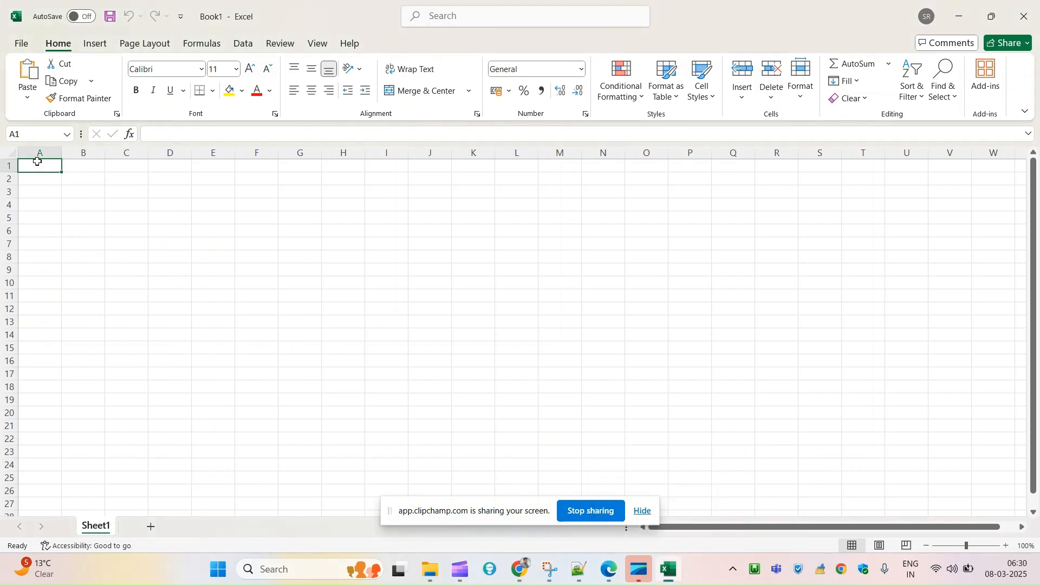
- Enter the column header fullname in cell A1
{"action": "type", "text": "fullname"}
{"action": "key", "text": "Tab"}
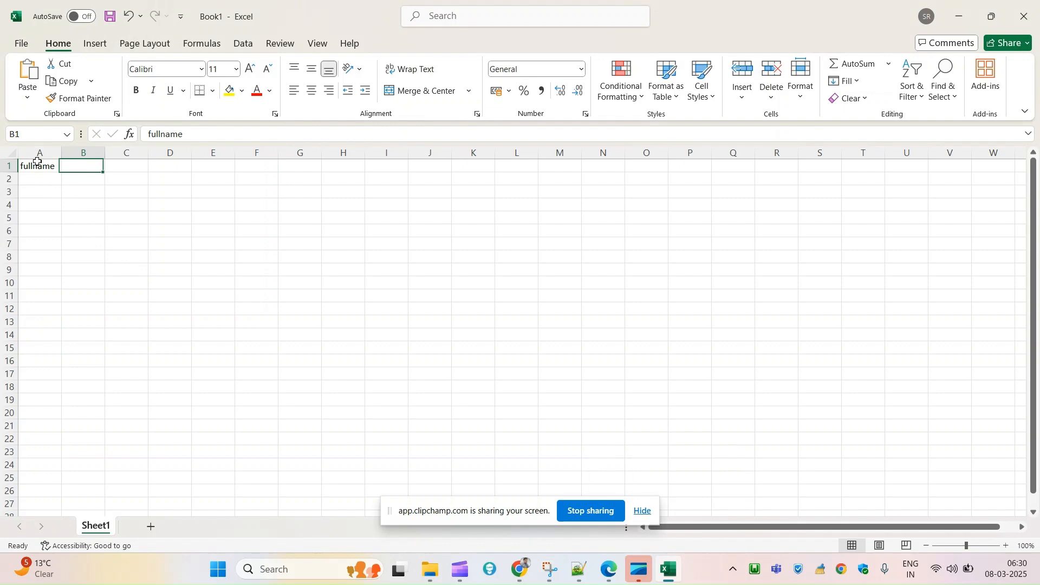
- Switch to Chrome, expand the short name field's HTML and copy its name attribute value, shortname
{"action": "key", "text": "alt+Tab"}
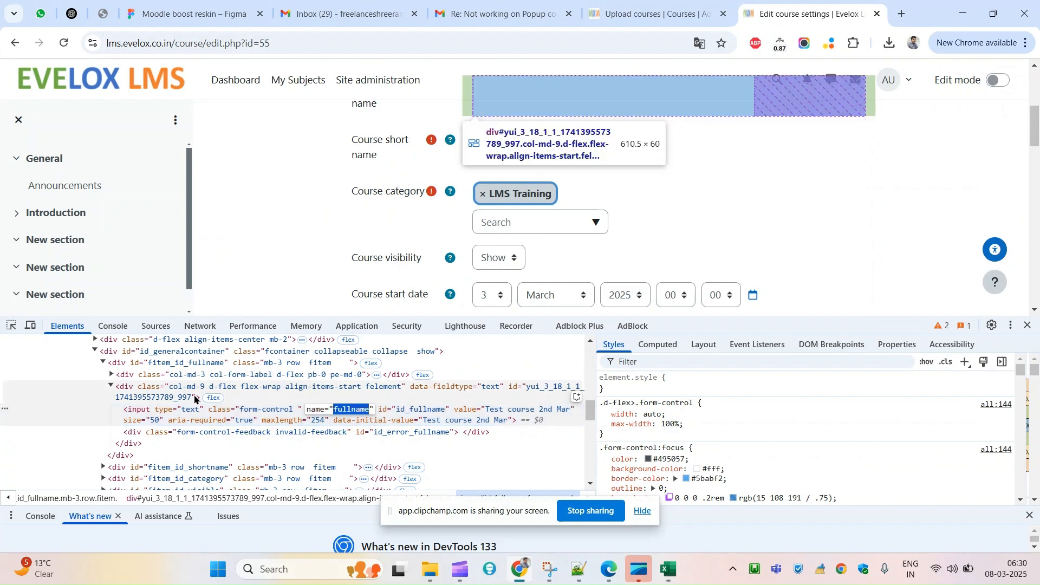
{"action": "left_click", "coordinate": [112, 386]}
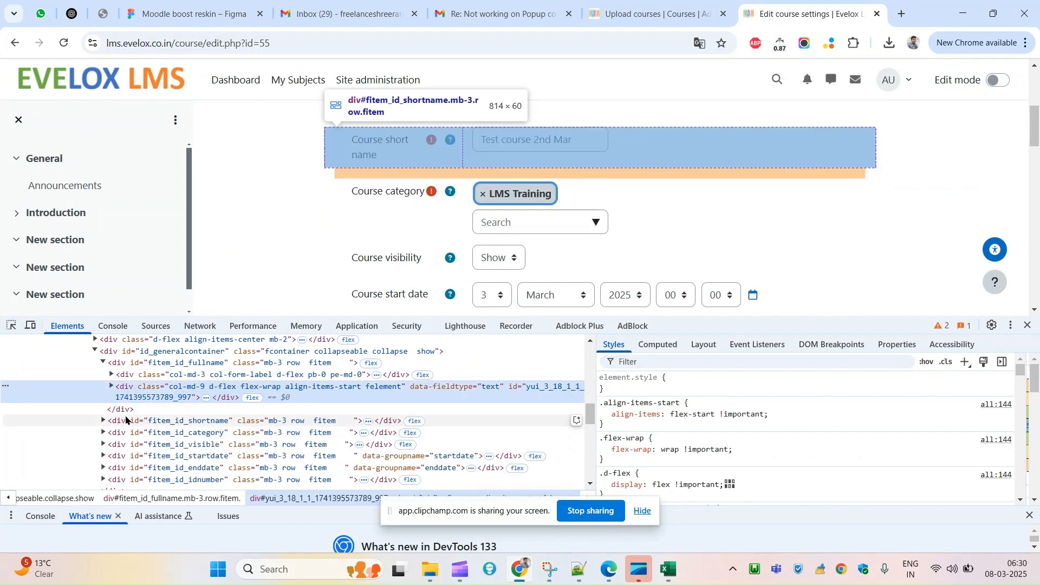
{"action": "left_click", "coordinate": [105, 420]}
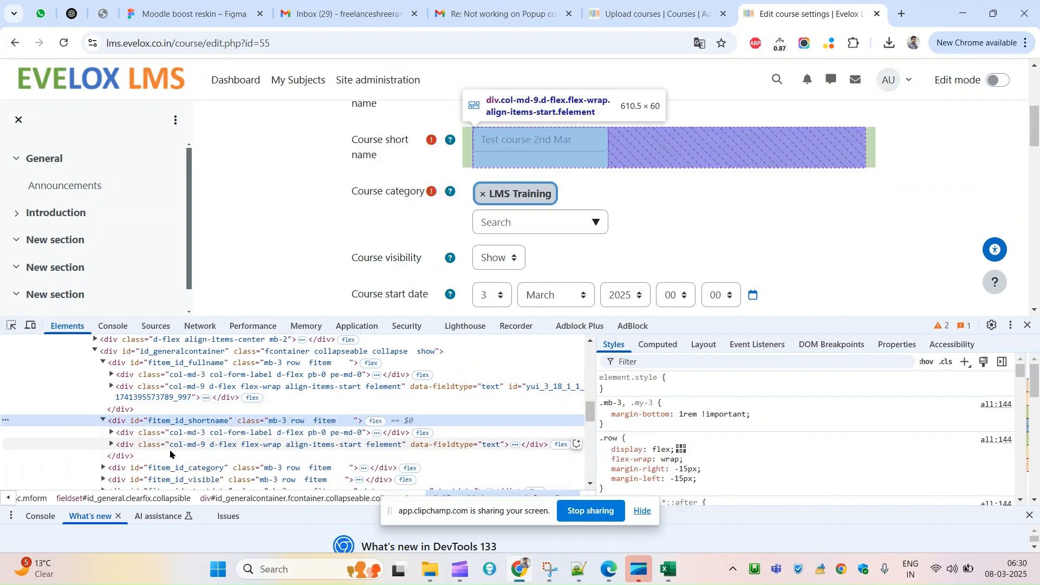
{"action": "left_click", "coordinate": [110, 445]}
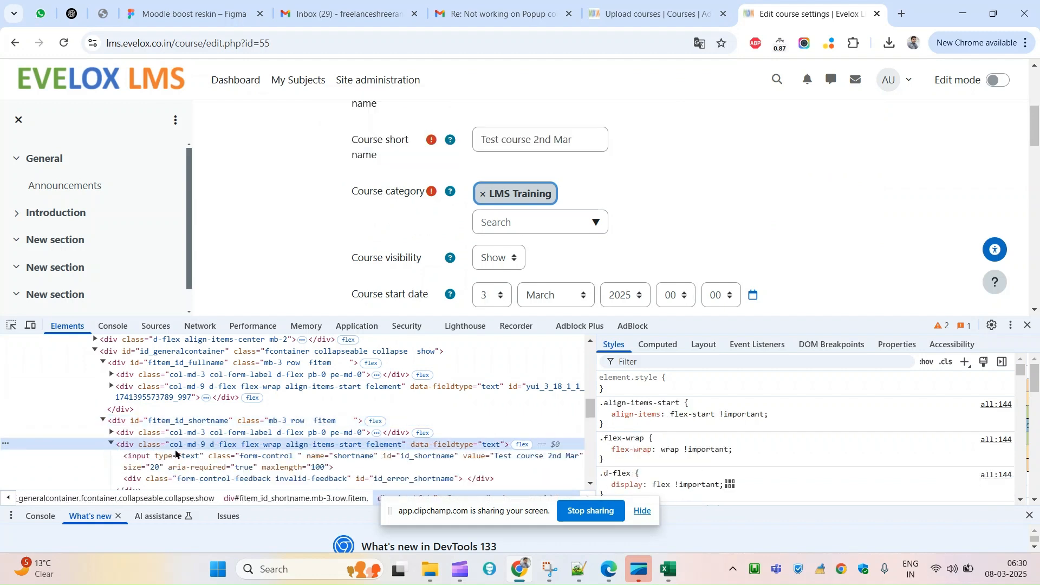
{"action": "double_click", "coordinate": [353, 460]}
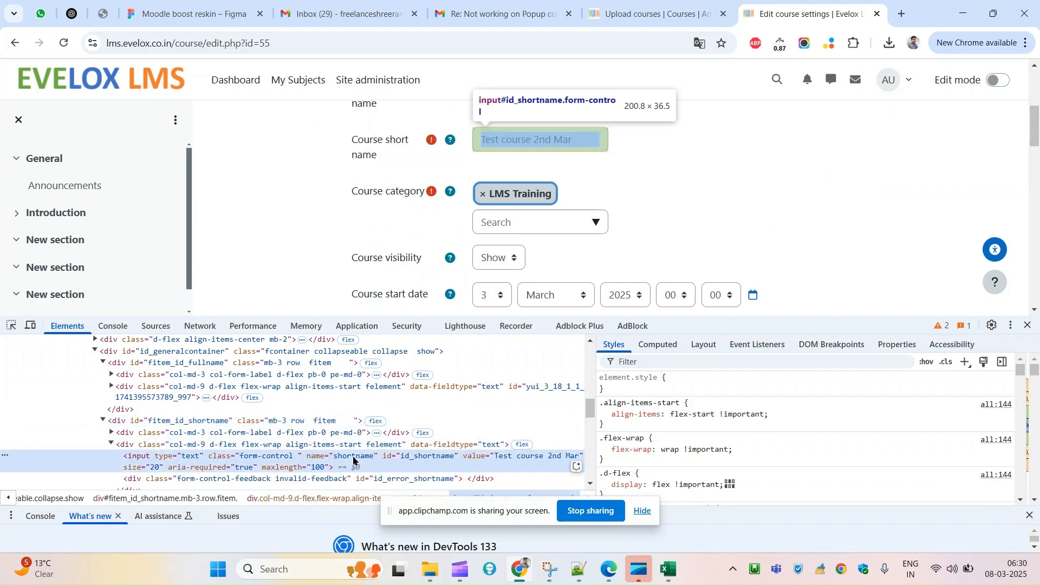
{"action": "key", "text": "ctrl+c"}
- Switch to Excel and paste shortname into cell B1 as a header, matching the destination formatting
{"action": "key", "text": "alt+Tab"}
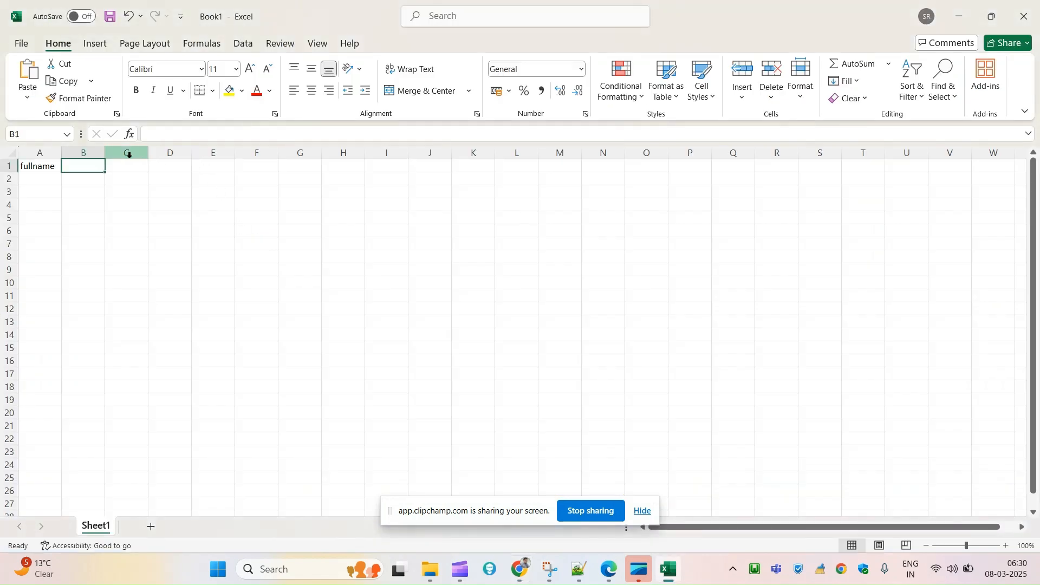
{"action": "key", "text": "ctrl+v"}
{"action": "left_click", "coordinate": [130, 184]}
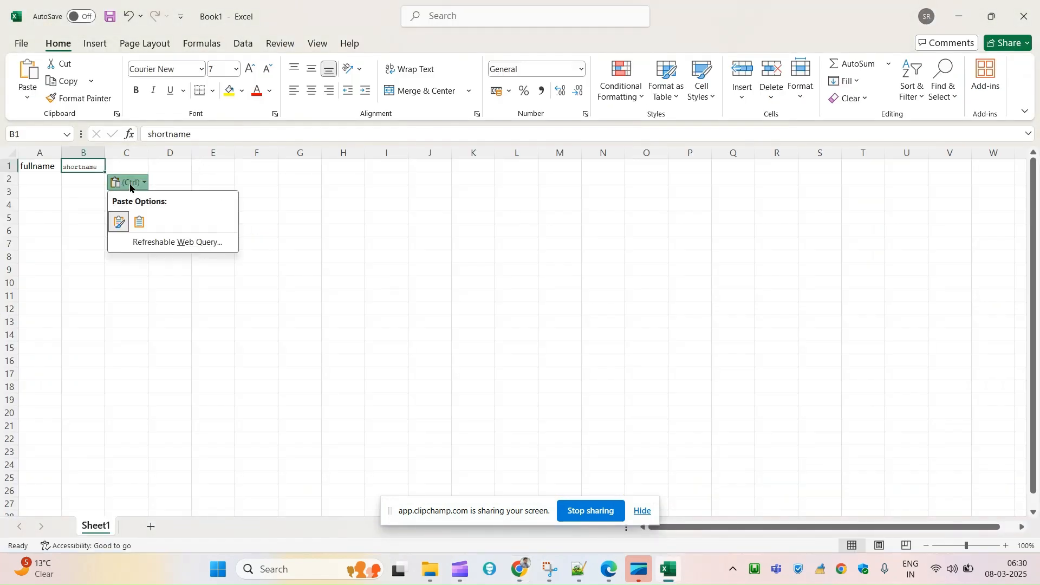
{"action": "left_click", "coordinate": [136, 219]}
- Switch to the course settings in Chrome and close the developer tools to show the short name and category fields
{"action": "key", "text": "alt+Tab"}
{"action": "left_click_drag", "start_coordinate": [352, 141], "coordinate": [428, 191]}
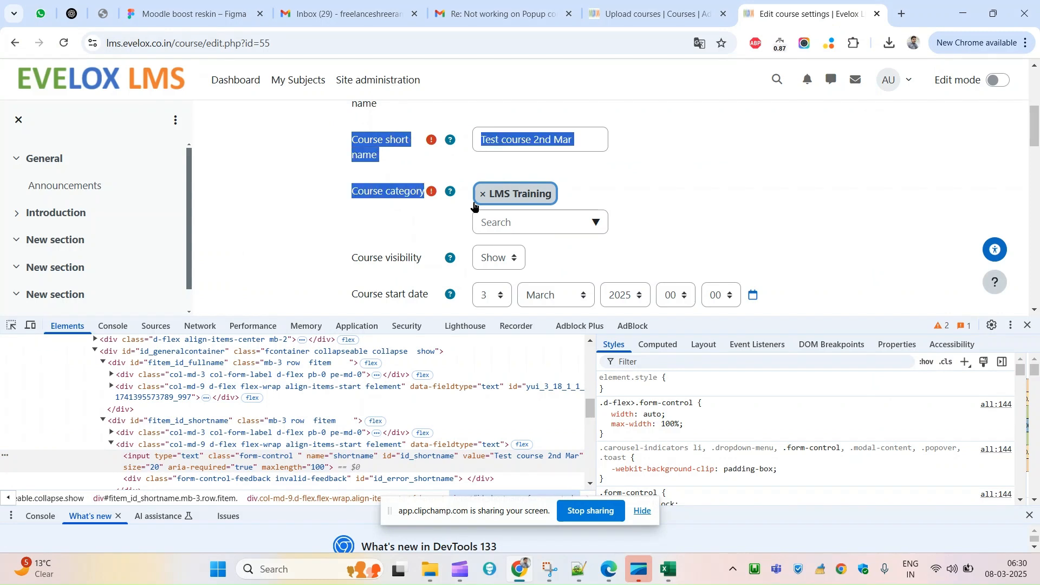
{"action": "left_click", "coordinate": [1027, 326]}
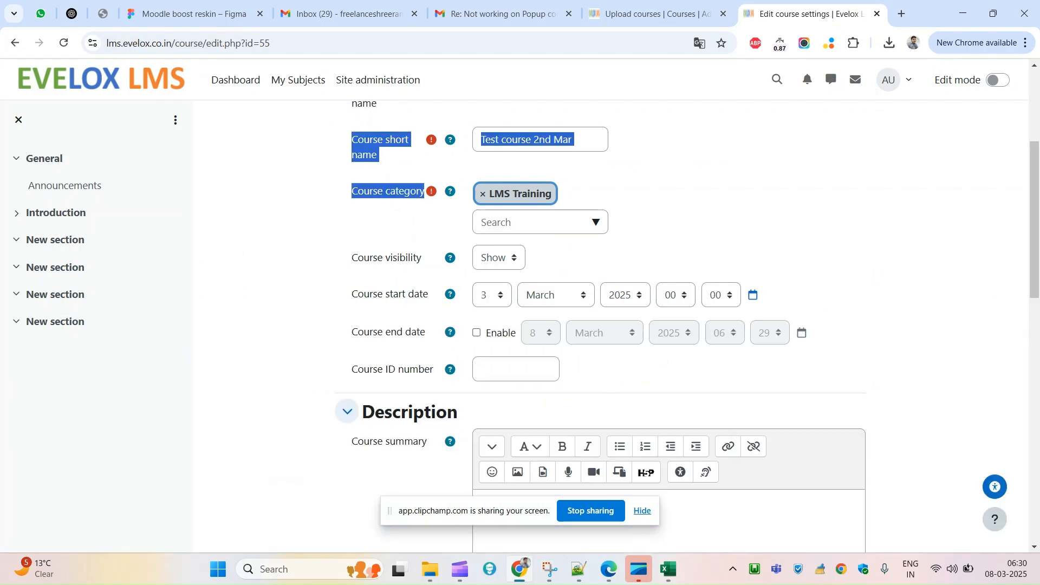
{"action": "scroll", "coordinate": [843, 230], "scroll_direction": "up", "scroll_amount": 2}
{"action": "left_click", "coordinate": [379, 245]}
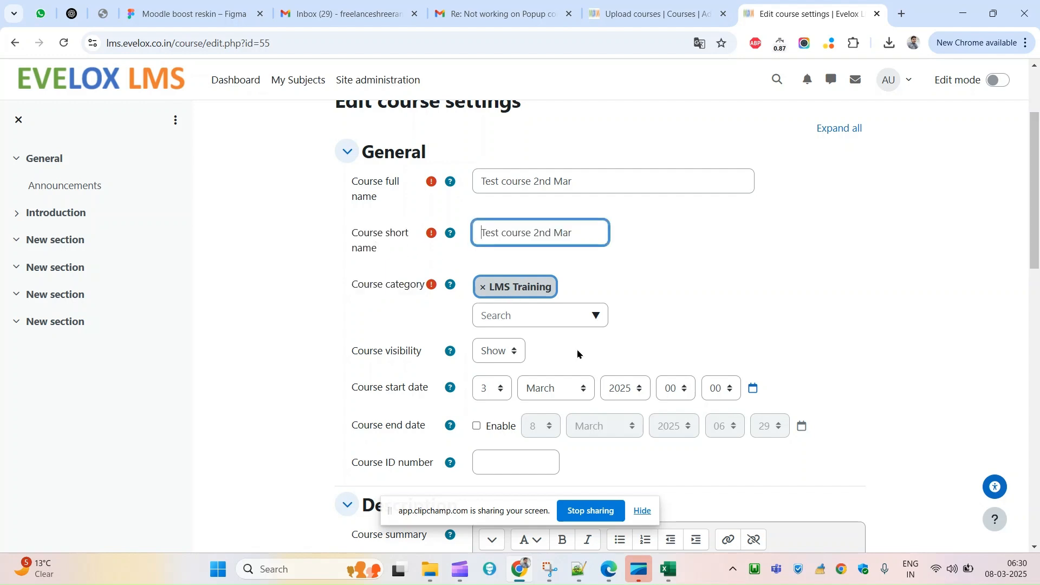
- Inspect the course category search field and copy the name attribute value category from the select element's HTML
{"action": "left_click", "coordinate": [597, 317]}
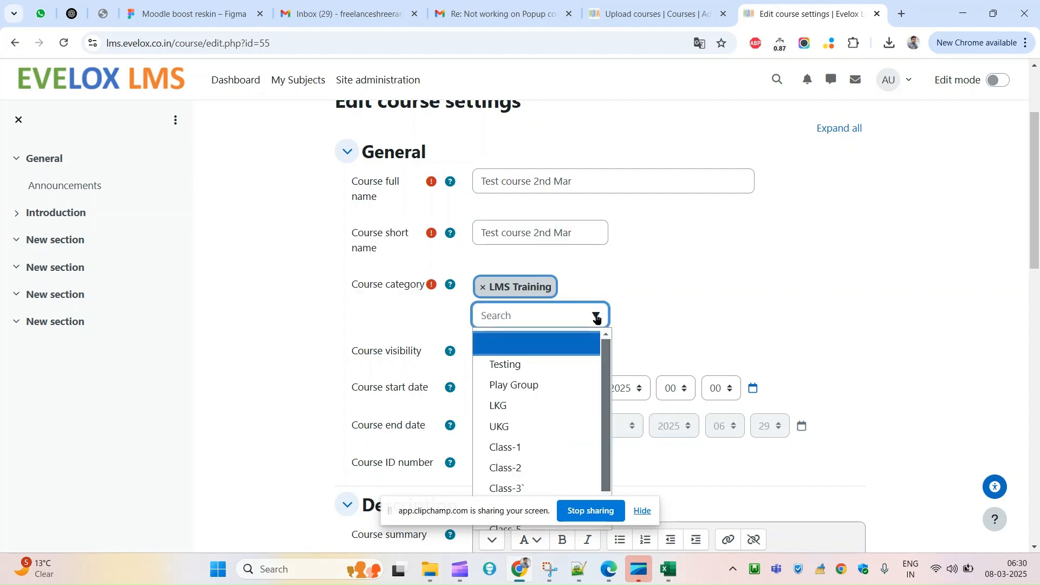
{"action": "right_click", "coordinate": [503, 316]}
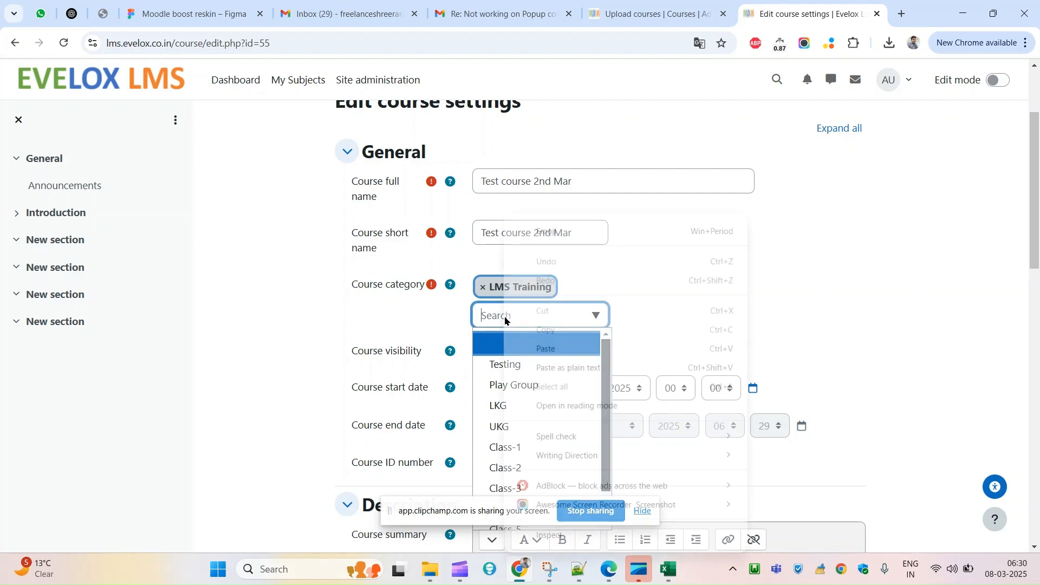
{"action": "left_click", "coordinate": [548, 535]}
{"action": "double_click", "coordinate": [307, 278]}
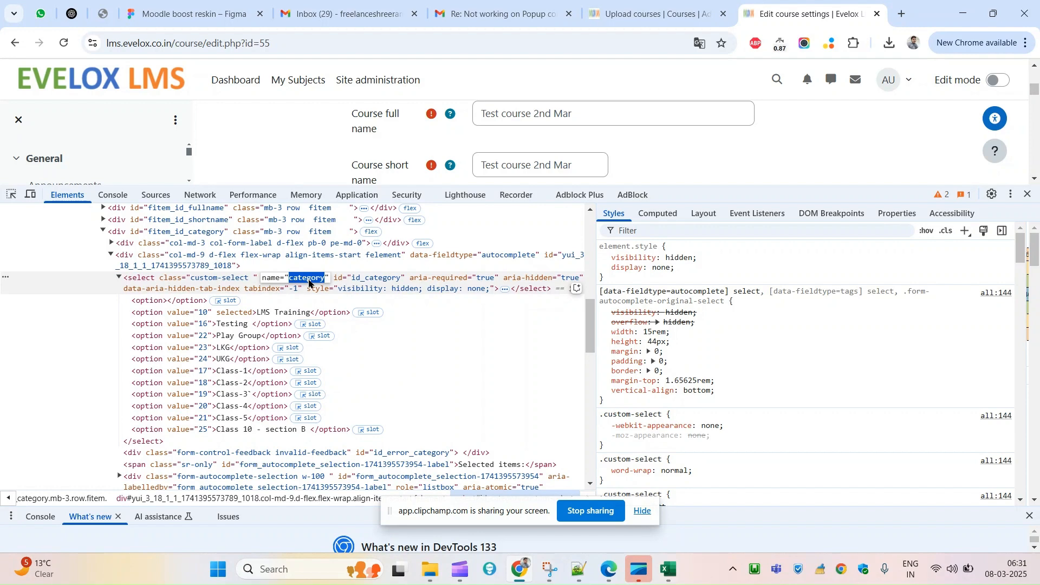
- Switch to Excel and paste category into cell C1 as a header, matching the destination formatting
{"action": "key", "text": "alt+Tab"}
{"action": "key", "text": "Tab"}
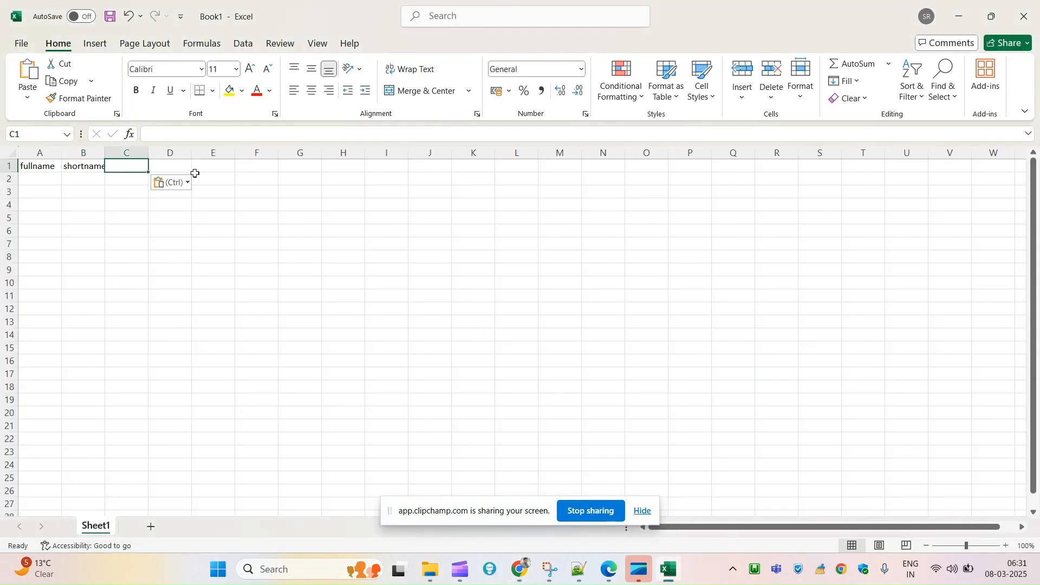
{"action": "key", "text": "ctrl+v"}
{"action": "left_click", "coordinate": [173, 183]}
{"action": "left_click", "coordinate": [181, 219]}
- Widen columns A, B and C so the headers have more room, and select the header row
{"action": "left_click_drag", "start_coordinate": [110, 157], "coordinate": [143, 154]}
{"action": "left_click_drag", "start_coordinate": [61, 156], "coordinate": [95, 156]}
{"action": "left_click_drag", "start_coordinate": [217, 156], "coordinate": [265, 154]}
{"action": "left_click", "coordinate": [230, 203]}
{"action": "left_click", "coordinate": [10, 165]}
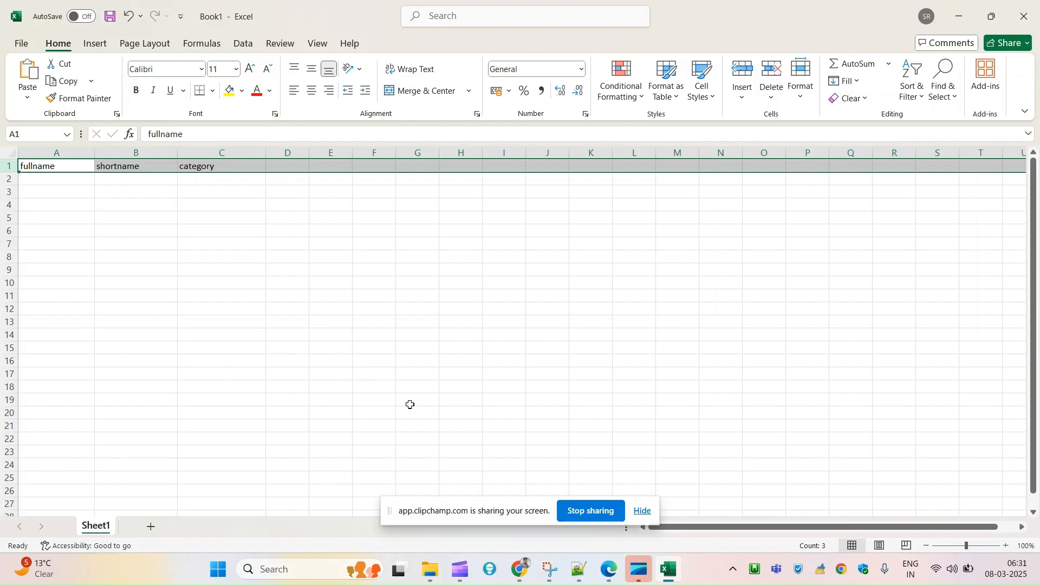
- Switch to the course settings in Chrome, close the developer tools and dismiss the category suggestions
{"action": "key", "text": "alt+Tab"}
{"action": "left_click", "coordinate": [1029, 196]}
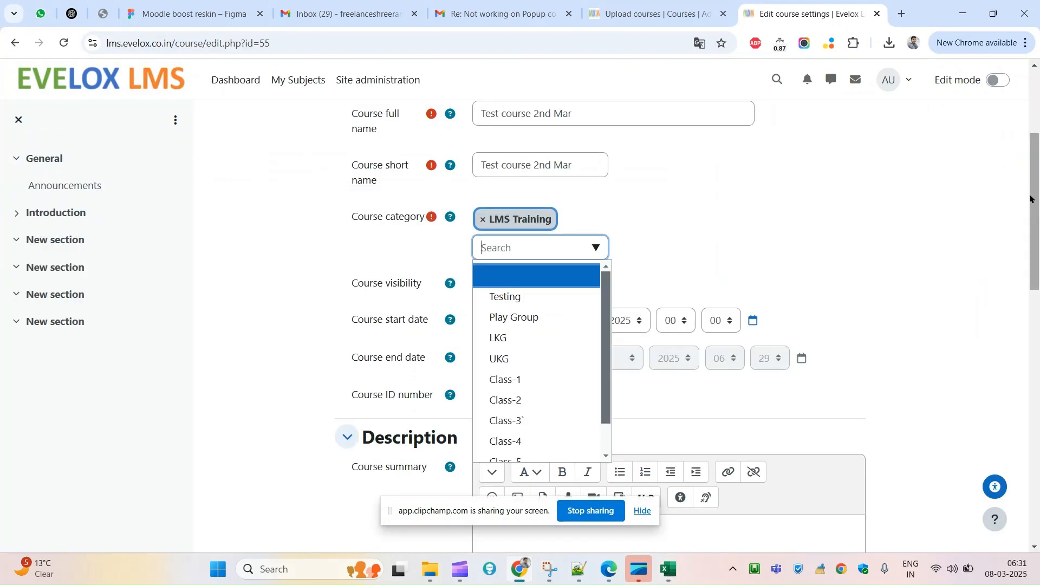
{"action": "left_click", "coordinate": [945, 215]}
{"action": "scroll", "coordinate": [944, 216], "scroll_direction": "up", "scroll_amount": 2}
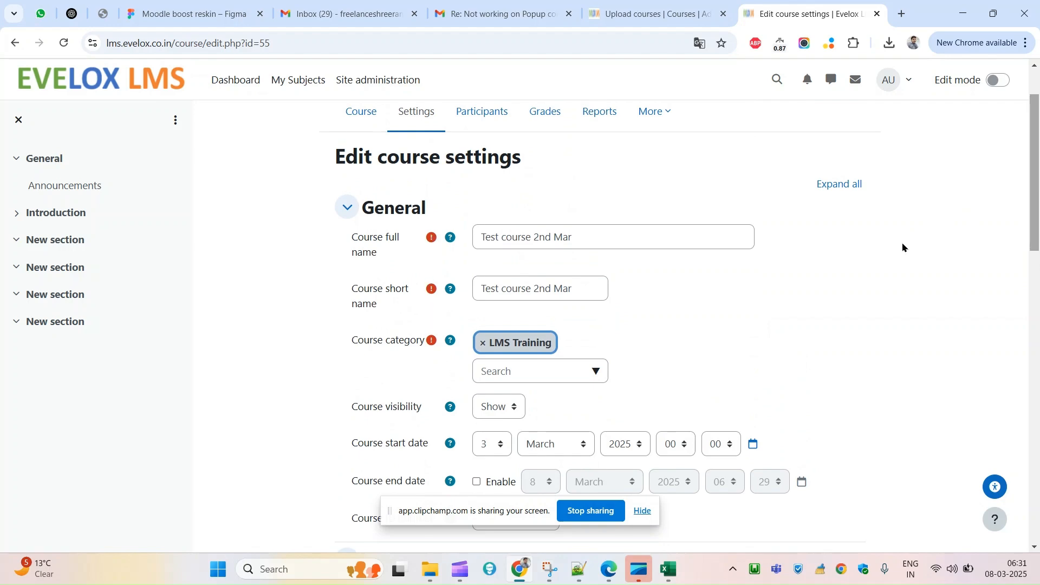
- Expand all the collapsed course settings sections, from Course format to Other fields, and review the fields they offer
{"action": "scroll", "coordinate": [702, 291], "scroll_direction": "down", "scroll_amount": 15}
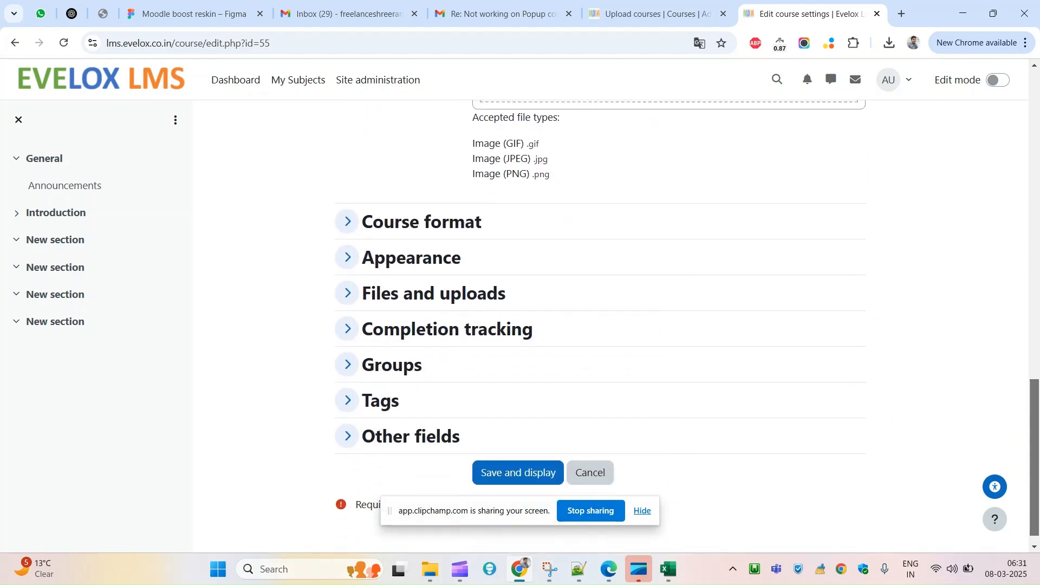
{"action": "left_click", "coordinate": [425, 419]}
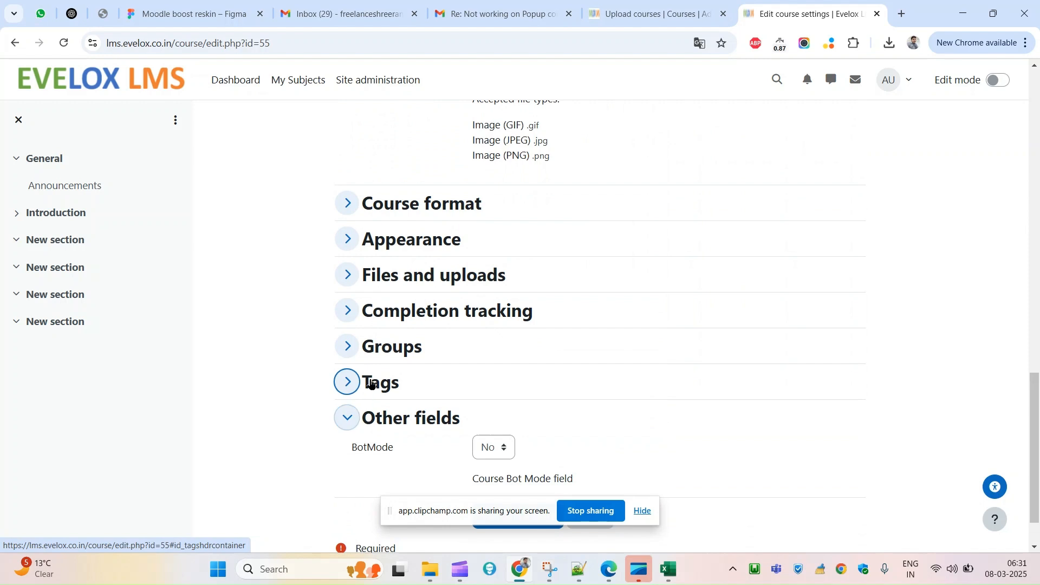
{"action": "left_click", "coordinate": [371, 383]}
{"action": "left_click", "coordinate": [383, 348]}
{"action": "left_click", "coordinate": [399, 310]}
{"action": "left_click", "coordinate": [399, 275]}
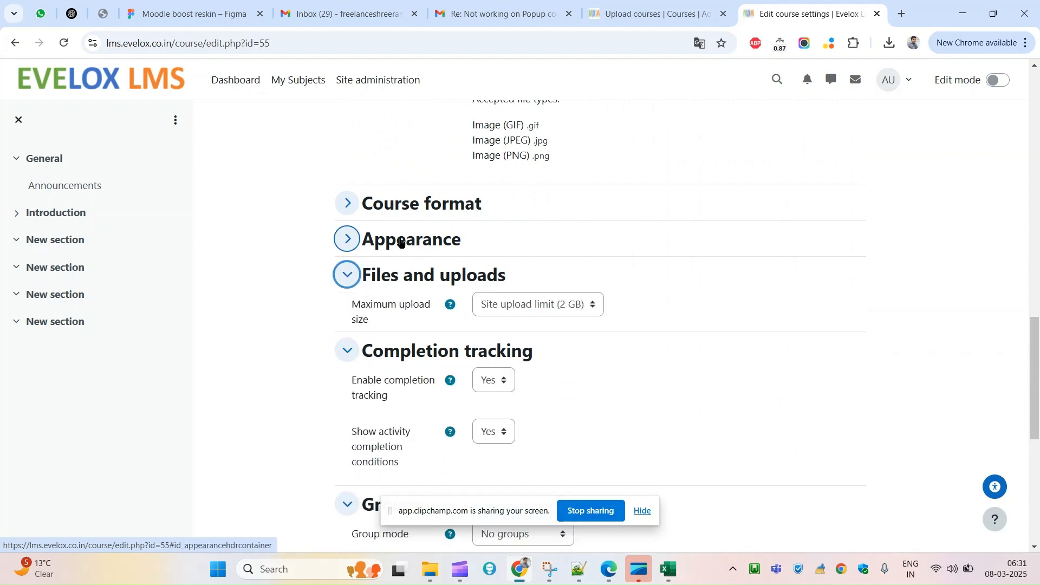
{"action": "left_click", "coordinate": [399, 241]}
{"action": "left_click", "coordinate": [406, 205]}
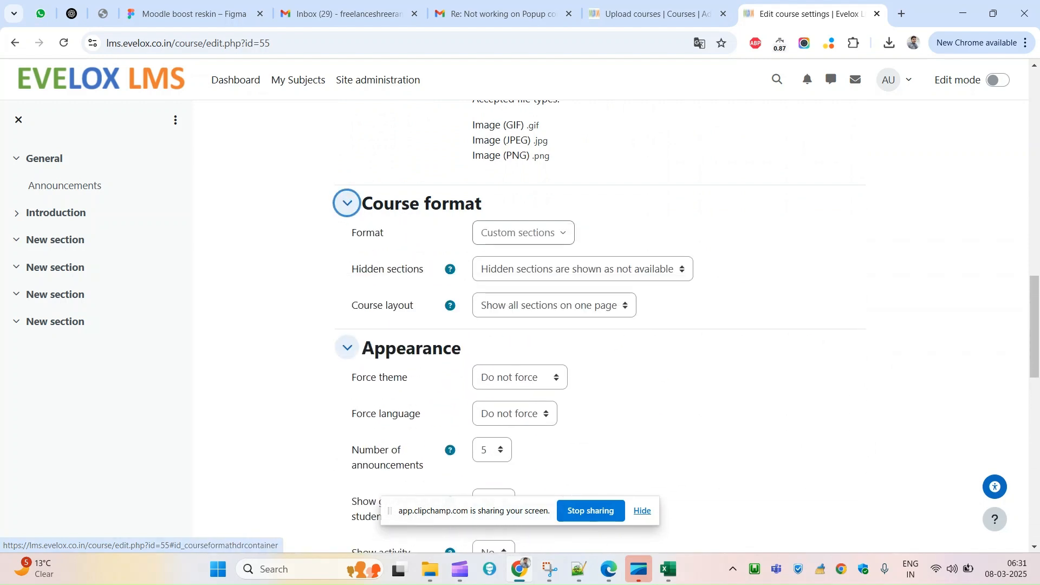
{"action": "scroll", "coordinate": [1030, 328], "scroll_direction": "down", "scroll_amount": 1}
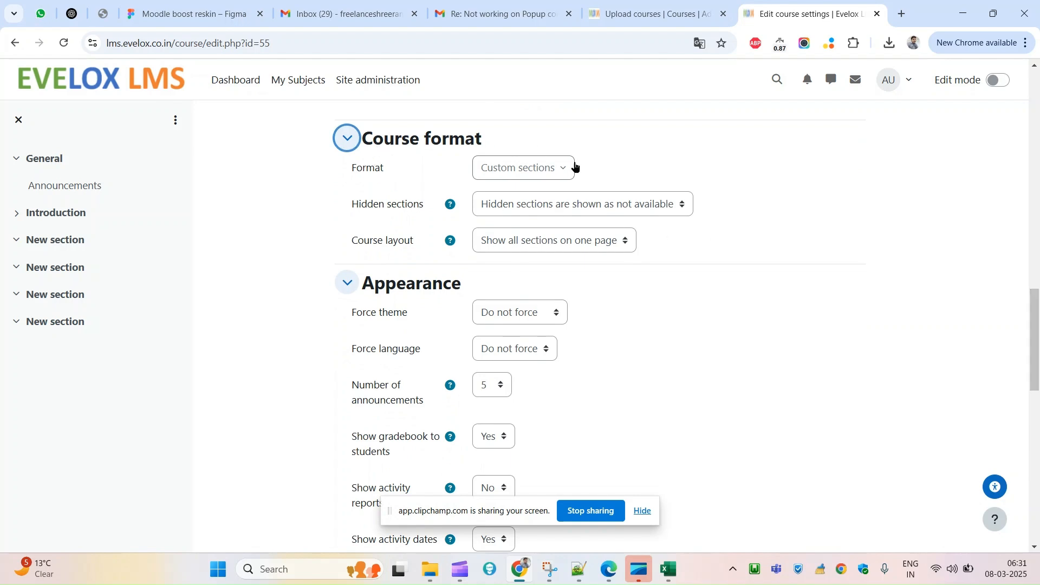
{"action": "scroll", "coordinate": [673, 290], "scroll_direction": "down", "scroll_amount": 8}
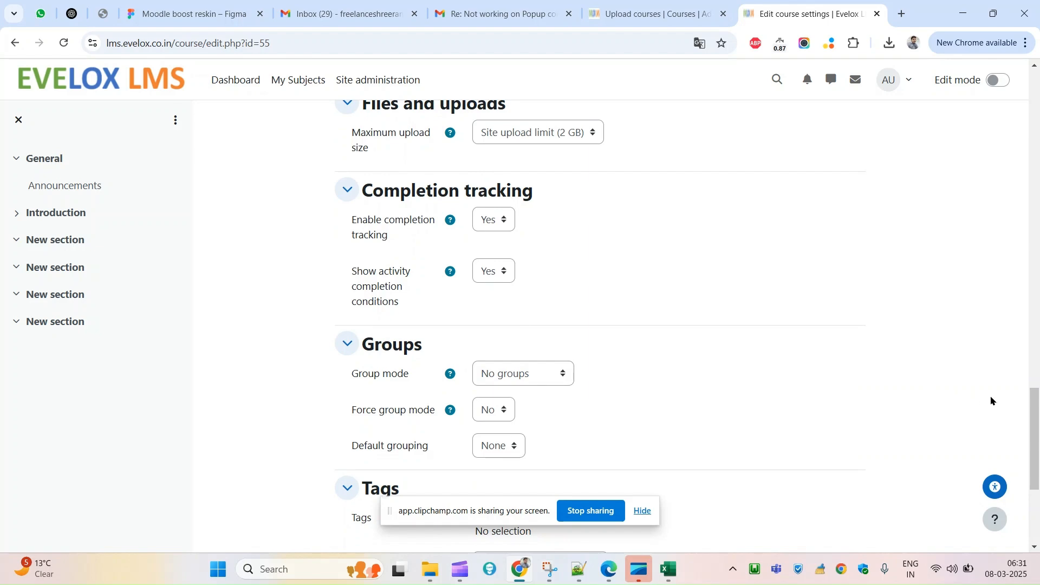
{"action": "scroll", "coordinate": [983, 401], "scroll_direction": "down", "scroll_amount": 4}
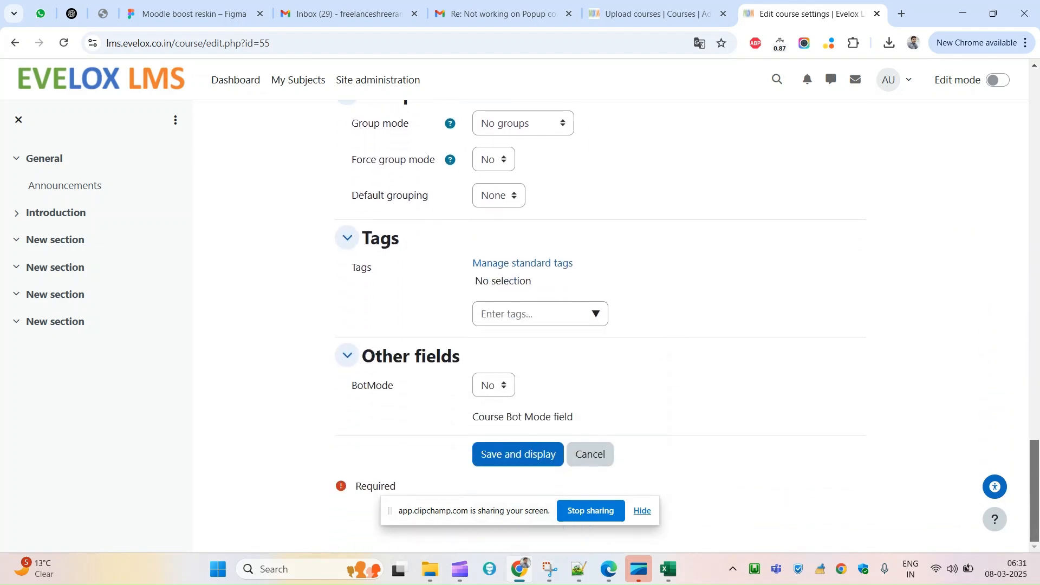
{"action": "left_click_drag", "start_coordinate": [1036, 480], "coordinate": [1037, 143]}
- Switch to Excel and enter a fullname in A2 made of the author's name followed by "Course - 1"
{"action": "key", "text": "alt+Tab"}
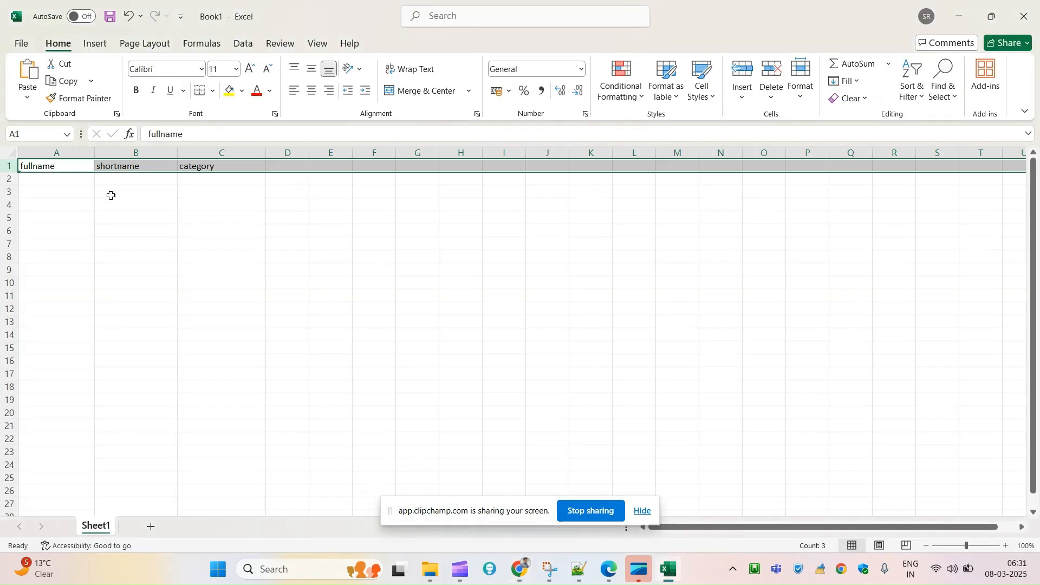
{"action": "left_click", "coordinate": [72, 182]}
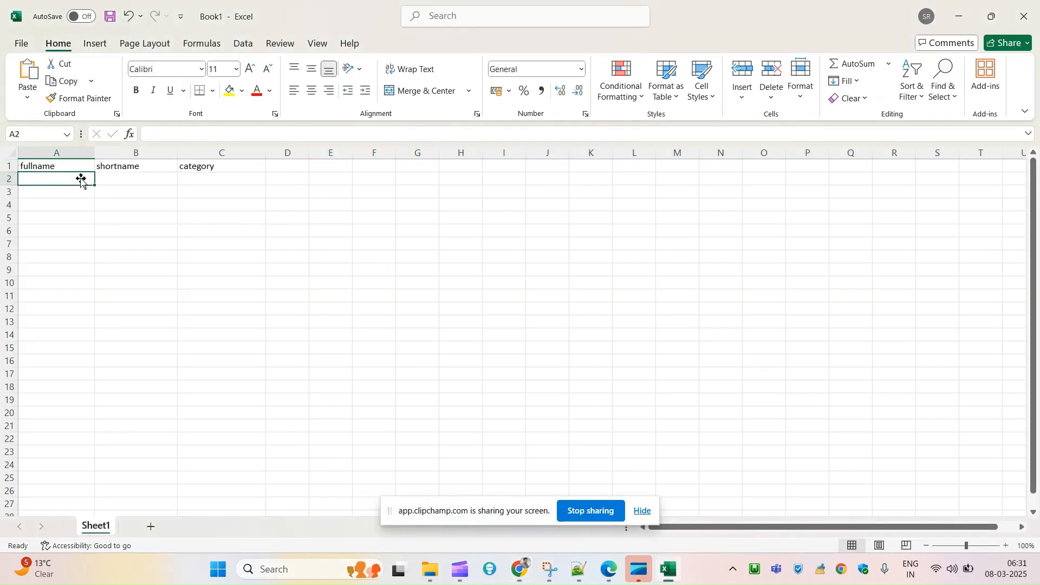
{"action": "type", "text": "Shr"}
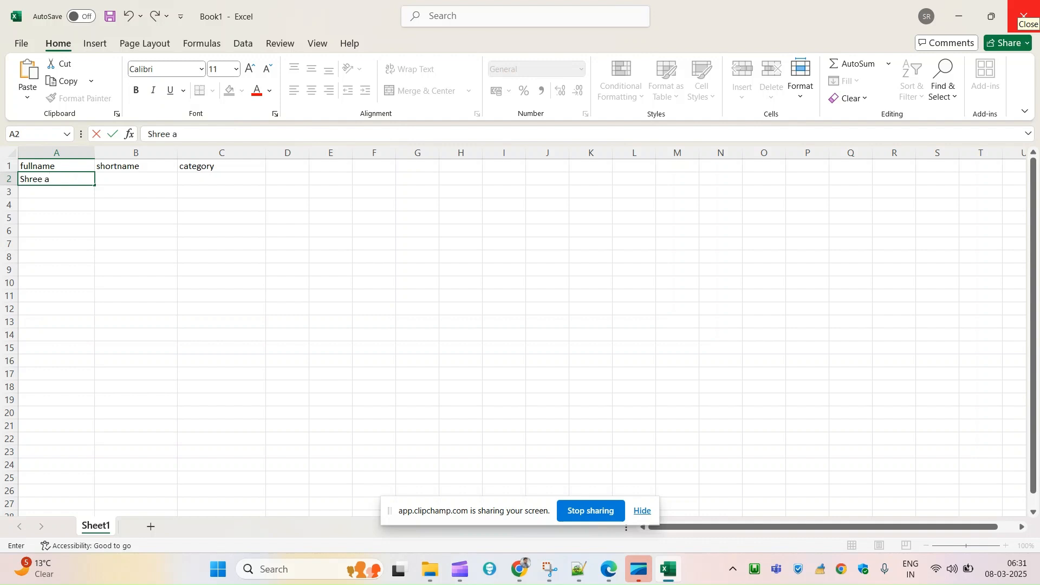
{"action": "type", "text": "ee Ram Course - "}
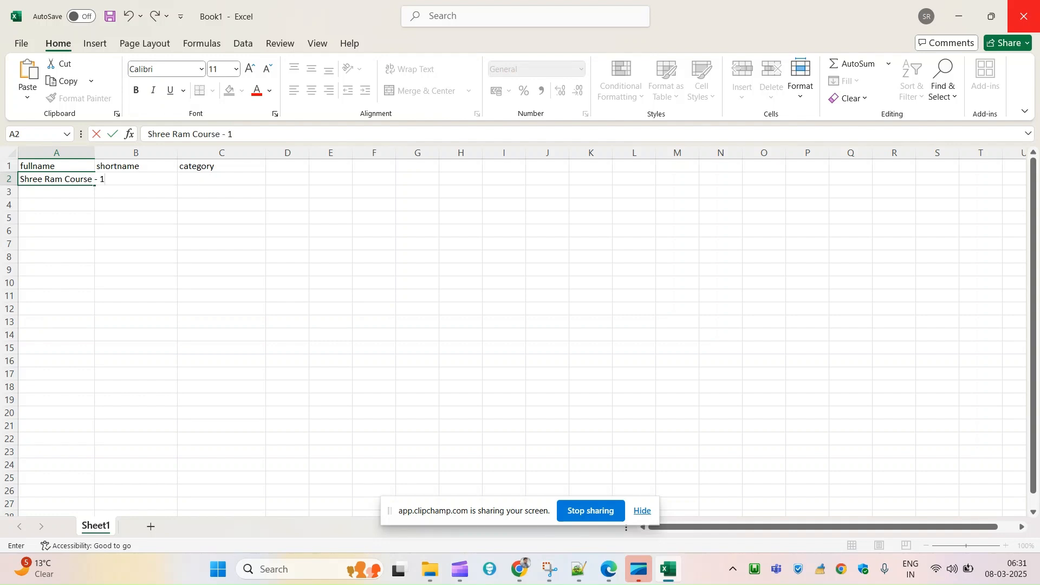
{"action": "type", "text": "1"}
{"action": "key", "text": "Return"}
- Copy the course title from A2 into the shortname cell B2 and enter Test-Cat-2025 as the category in C2
{"action": "key", "text": "Up"}
{"action": "key", "text": "ctrl+c"}
{"action": "key", "text": "Right"}
{"action": "key", "text": "ctrl+v"}
{"action": "key", "text": "Right"}
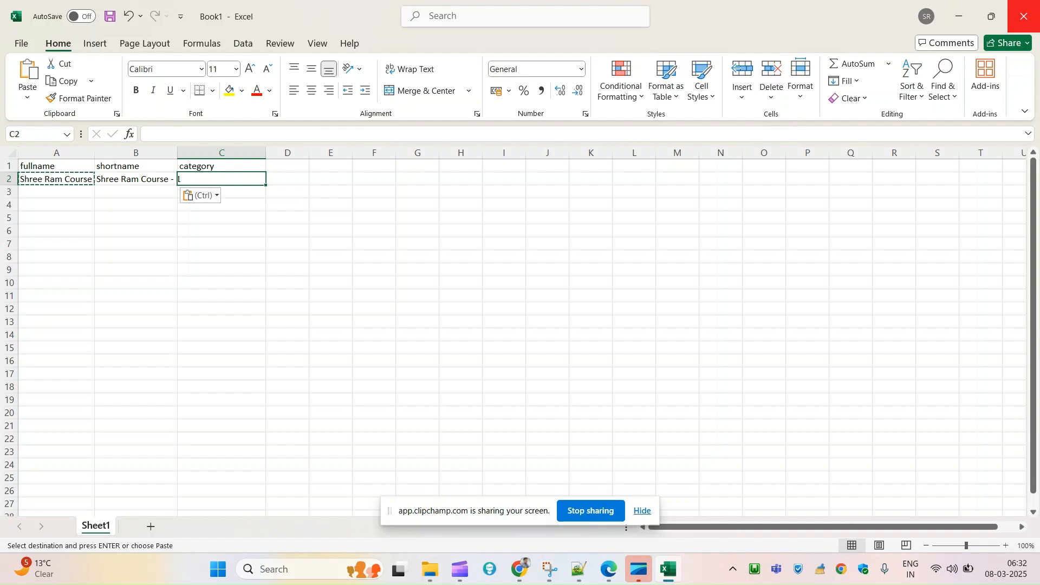
{"action": "type", "text": "Test-Cat-2025"}
{"action": "key", "text": "Return"}
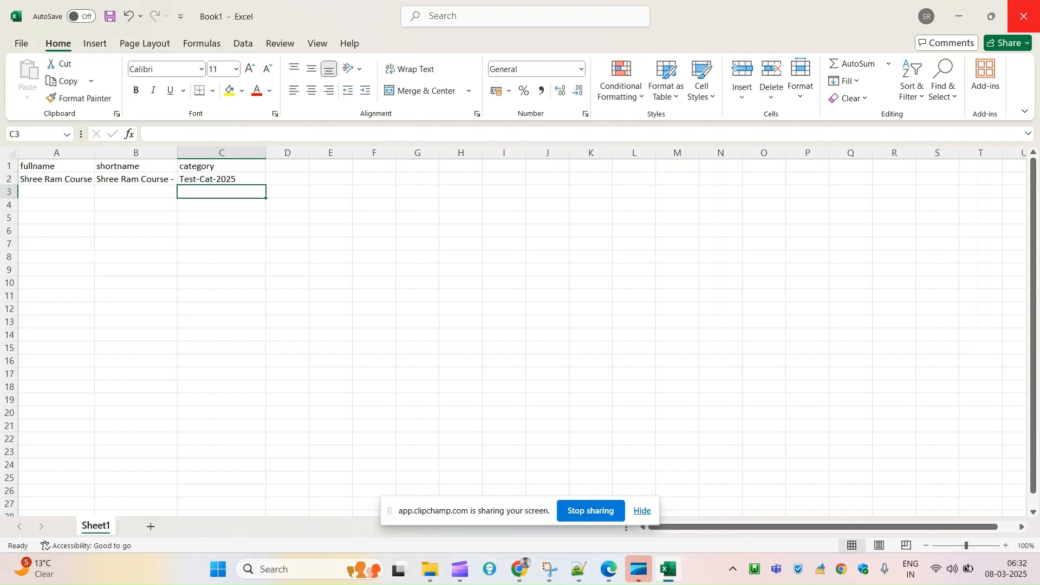
- Duplicate the first course's entries from A2:C2 into row 3
{"action": "key", "text": "Up"}
{"action": "key", "text": "Left"}
{"action": "key", "text": "Left"}
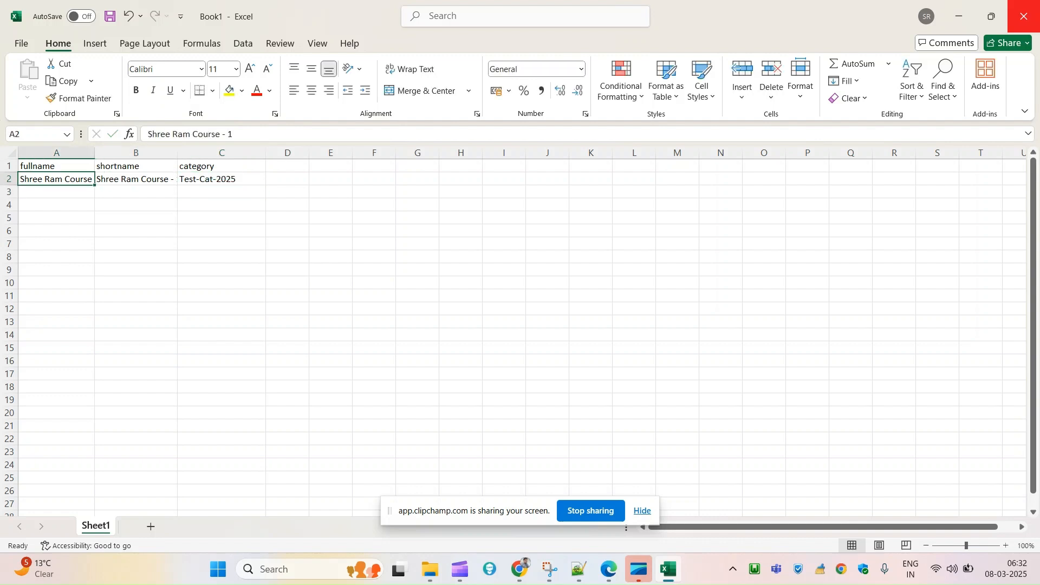
{"action": "key", "text": "shift+Right"}
{"action": "key", "text": "shift+Right"}
{"action": "key", "text": "ctrl+c"}
{"action": "key", "text": "Down"}
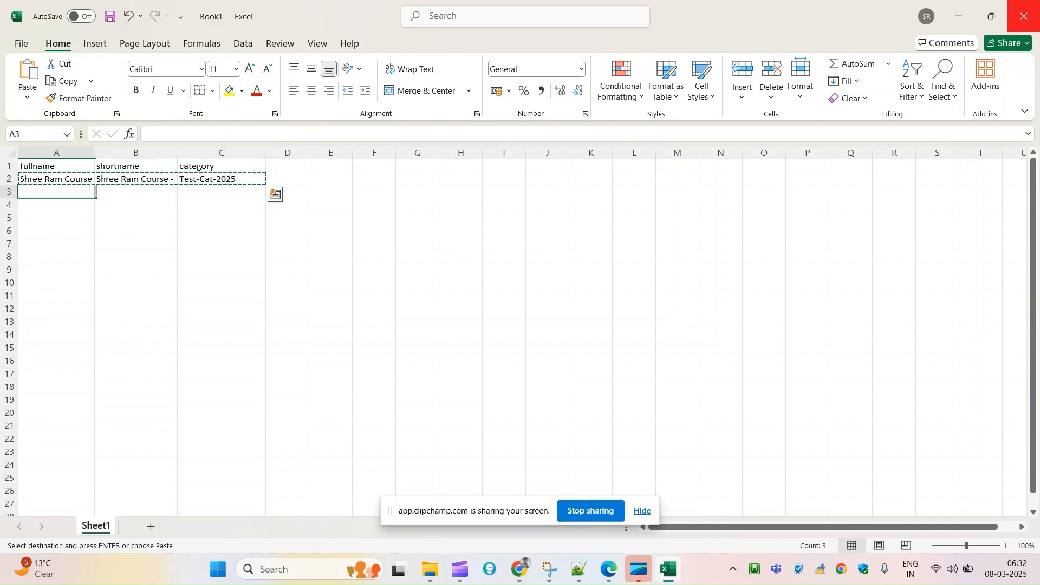
{"action": "key", "text": "ctrl+v"}
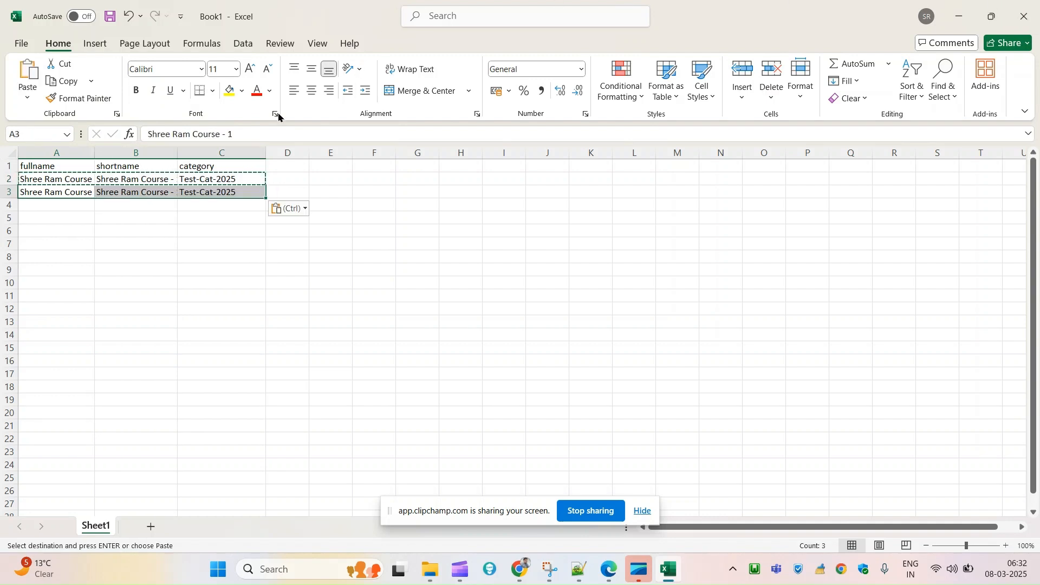
- Change the course number at the end of the fullname in A3 to 2
{"action": "left_click", "coordinate": [236, 134]}
{"action": "left_click_drag", "start_coordinate": [228, 133], "coordinate": [233, 134]}
{"action": "type", "text": "2"}
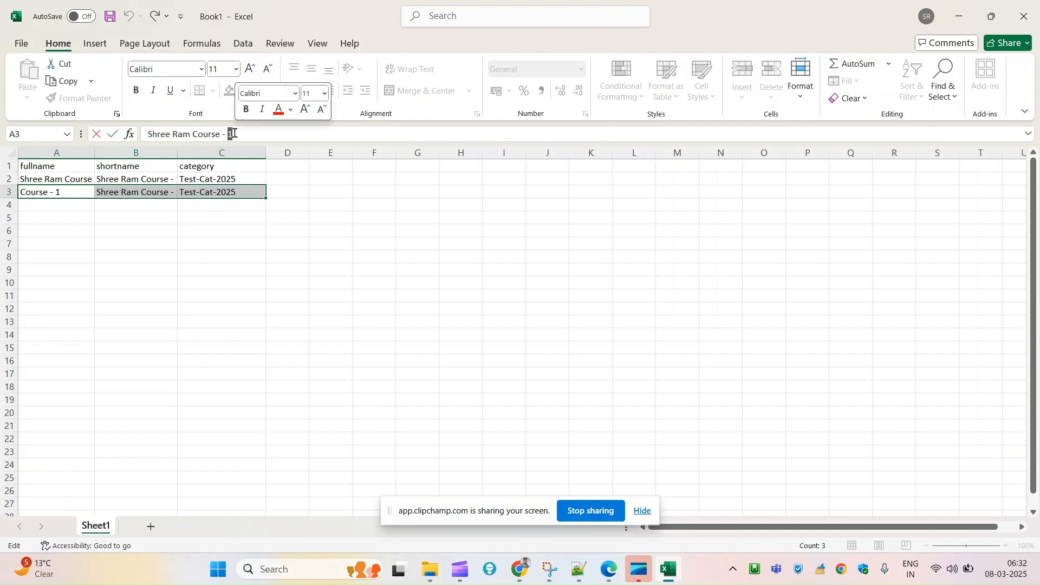
{"action": "key", "text": "Return"}
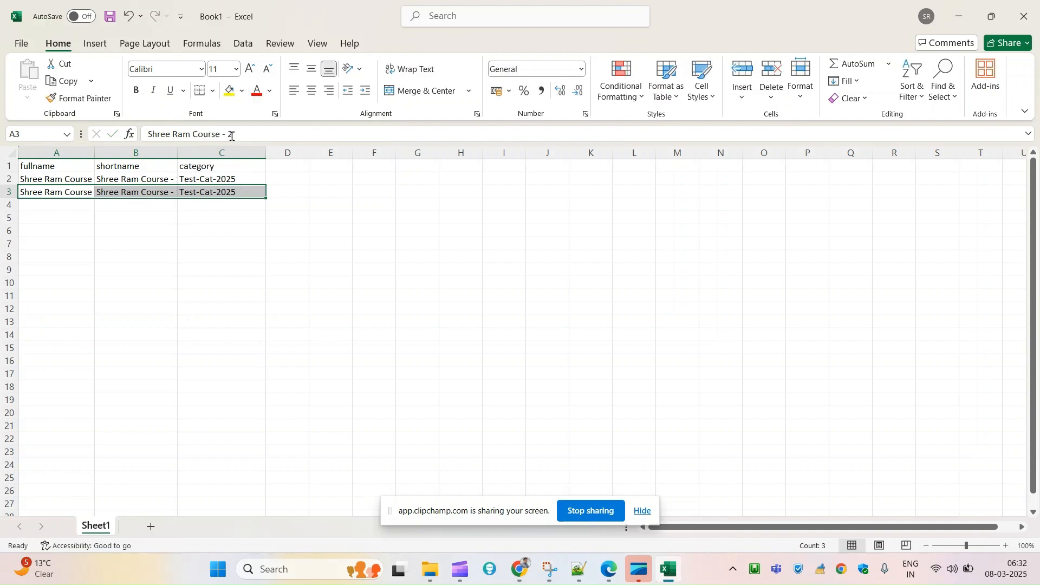
- Change the course number in the shortname cell B3 to 2 and widen columns A and B to fit the titles
{"action": "left_click", "coordinate": [146, 220]}
{"action": "left_click", "coordinate": [146, 193]}
{"action": "double_click", "coordinate": [230, 137]}
{"action": "type", "text": "2"}
{"action": "left_click", "coordinate": [136, 230]}
{"action": "left_click_drag", "start_coordinate": [93, 156], "coordinate": [108, 157]}
{"action": "left_click_drag", "start_coordinate": [191, 157], "coordinate": [200, 156]}
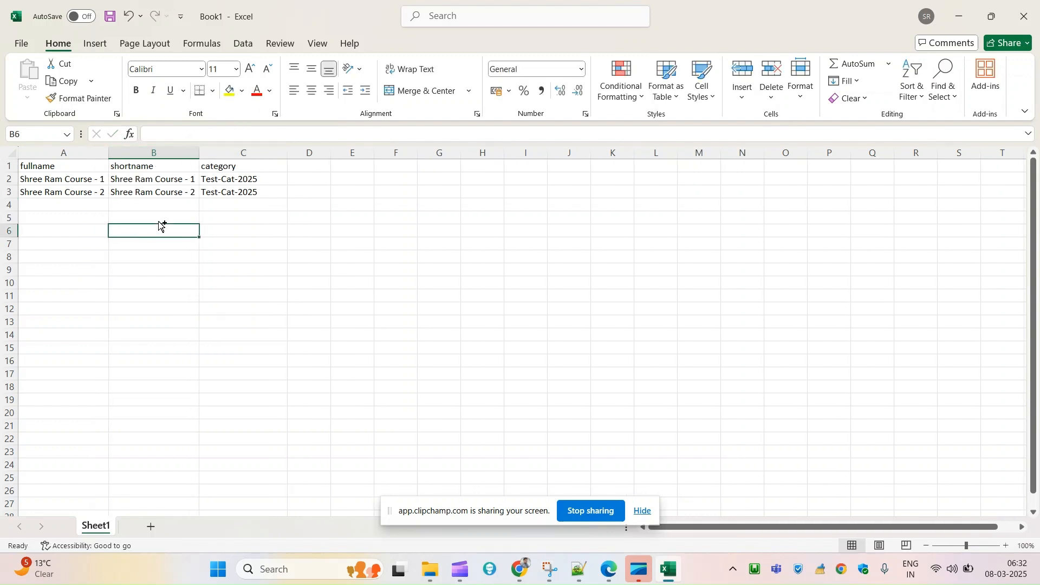
- Start saving the workbook with Downloads as the location and open the additional save options
{"action": "key", "text": "ctrl+s"}
{"action": "left_click", "coordinate": [495, 306]}
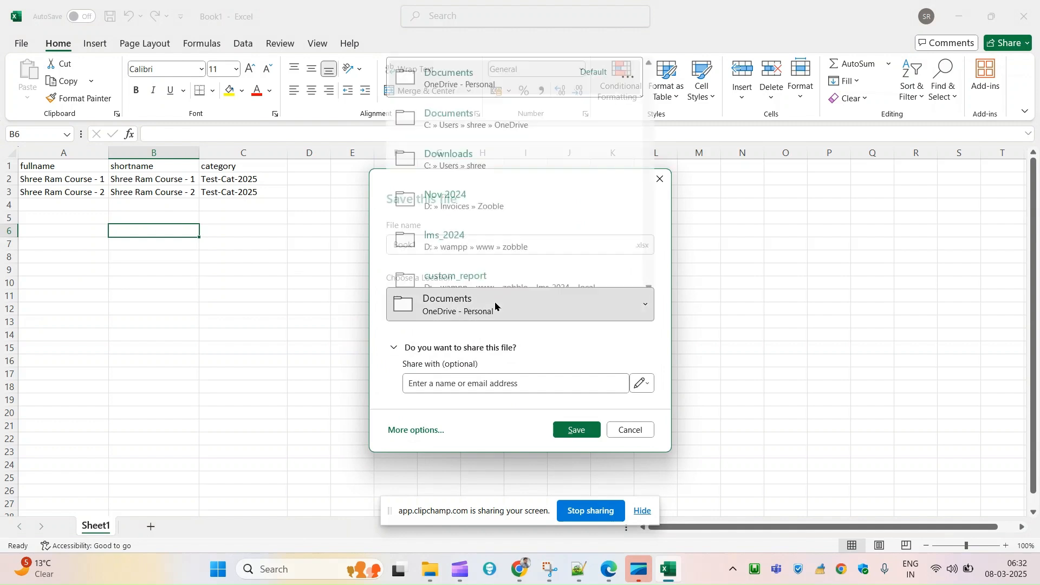
{"action": "left_click", "coordinate": [458, 151]}
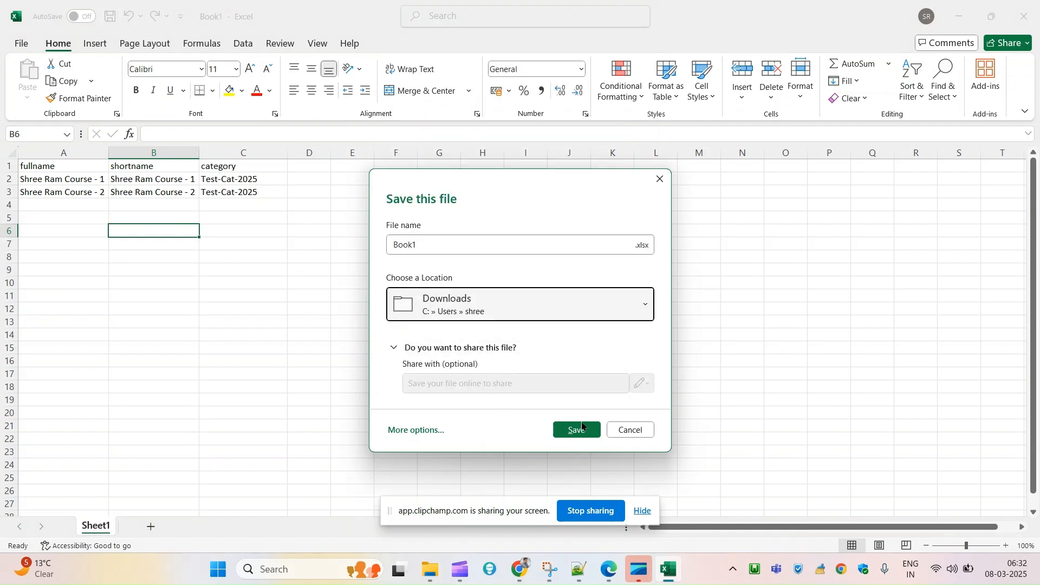
{"action": "left_click", "coordinate": [433, 430]}
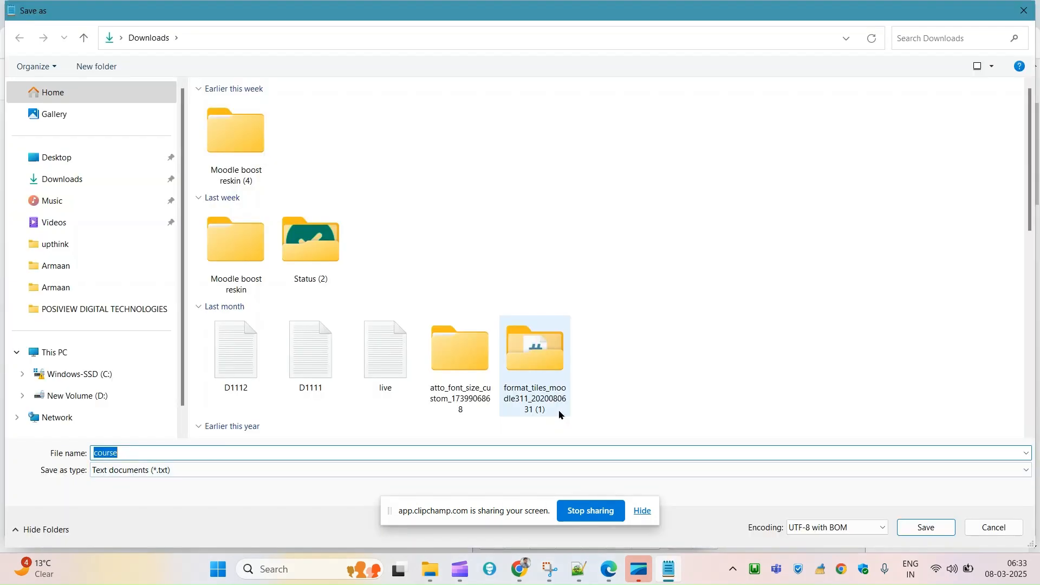
- Save the Notepad text in Downloads as "course.csv" with UTF-8 with BOM encoding and close Notepad
{"action": "type", "text": "course.csv\""}
{"action": "left_click", "coordinate": [919, 528]}
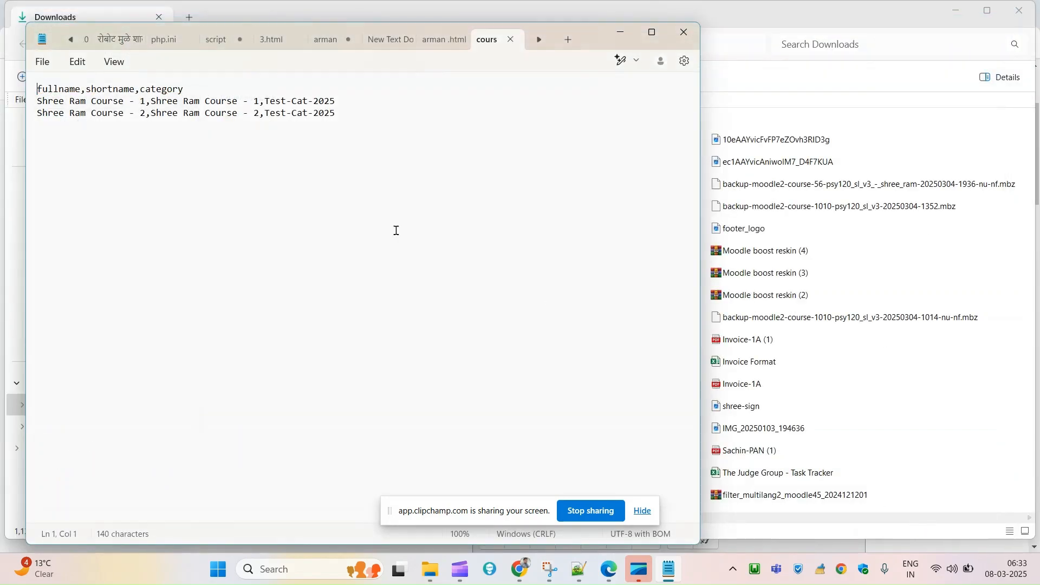
{"action": "left_click", "coordinate": [684, 32]}
- Delete the extra non-CSV course file from the Downloads folder
{"action": "right_click", "coordinate": [342, 286]}
{"action": "left_click", "coordinate": [263, 193]}
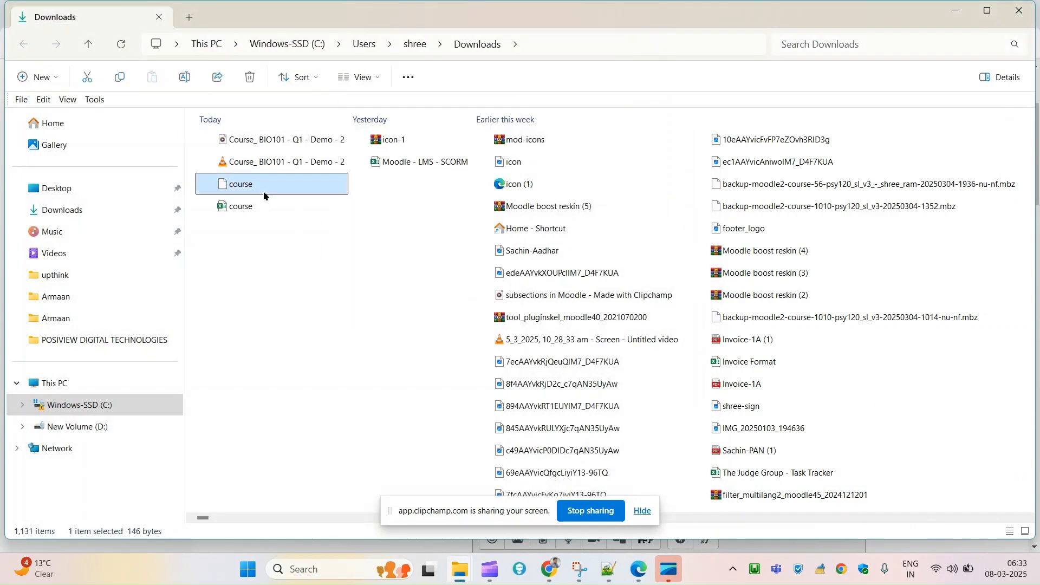
{"action": "key", "text": "Delete"}
- Open the course CSV from Downloads in Excel, autofit columns A to C and save the file
{"action": "double_click", "coordinate": [240, 193]}
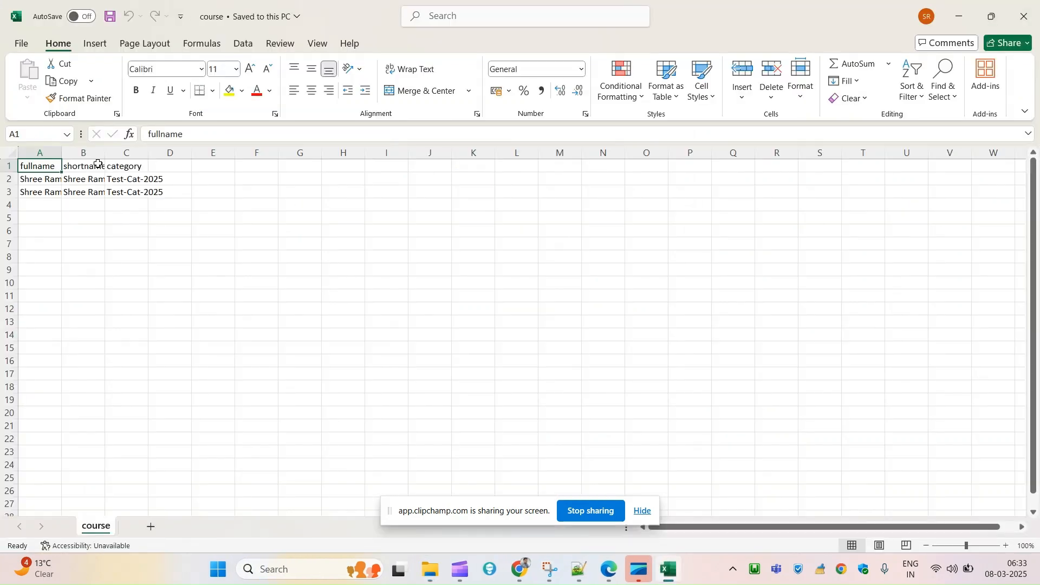
{"action": "left_click", "coordinate": [126, 166]}
{"action": "double_click", "coordinate": [62, 153]}
{"action": "double_click", "coordinate": [154, 152]}
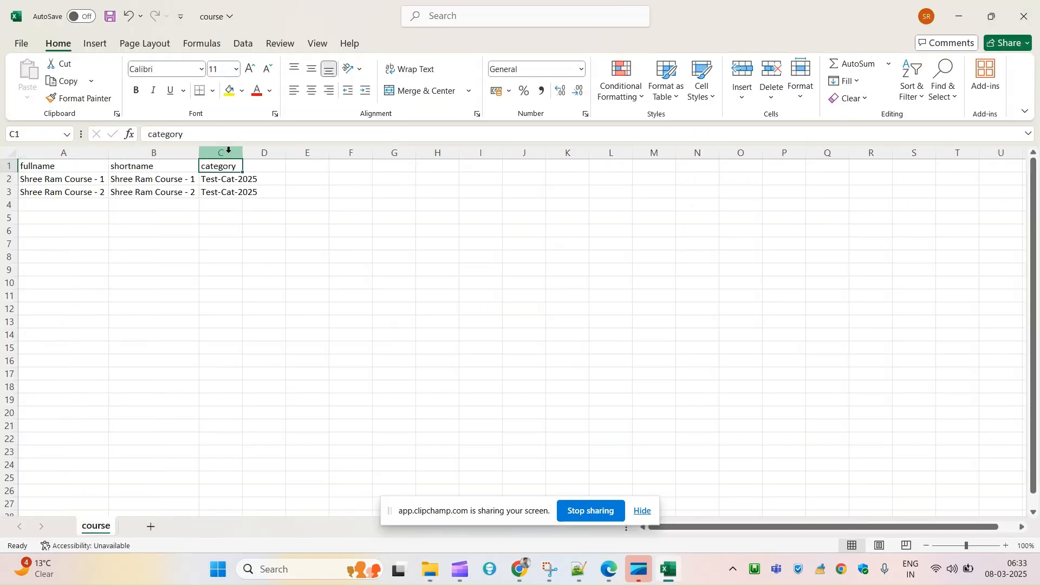
{"action": "double_click", "coordinate": [242, 152]}
{"action": "left_click", "coordinate": [237, 205]}
{"action": "key", "text": "ctrl+s"}
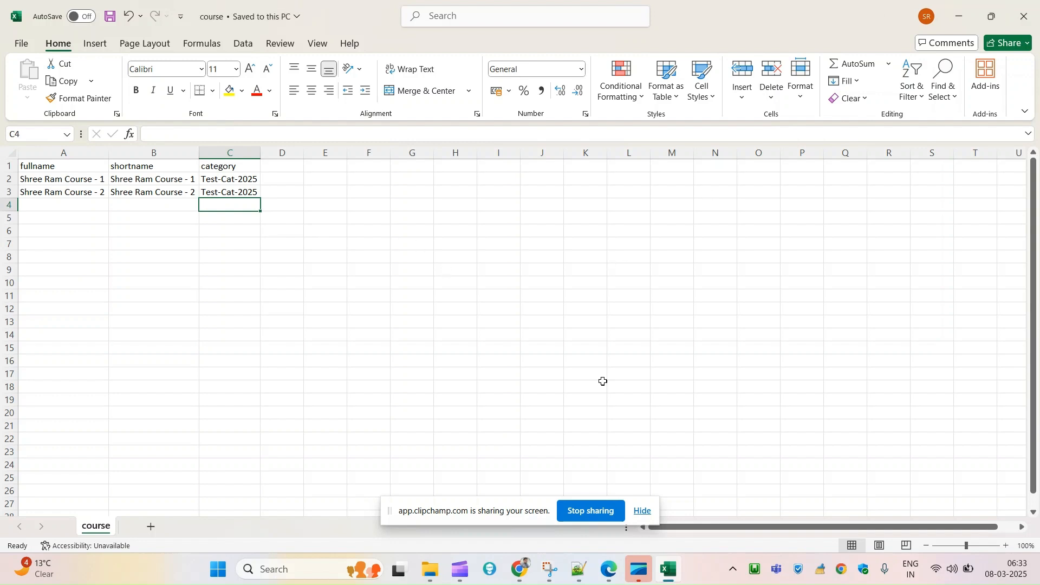
- Switch to the Upload courses page in Chrome and add course.csv from Downloads as the upload file
{"action": "left_click", "coordinate": [521, 569]}
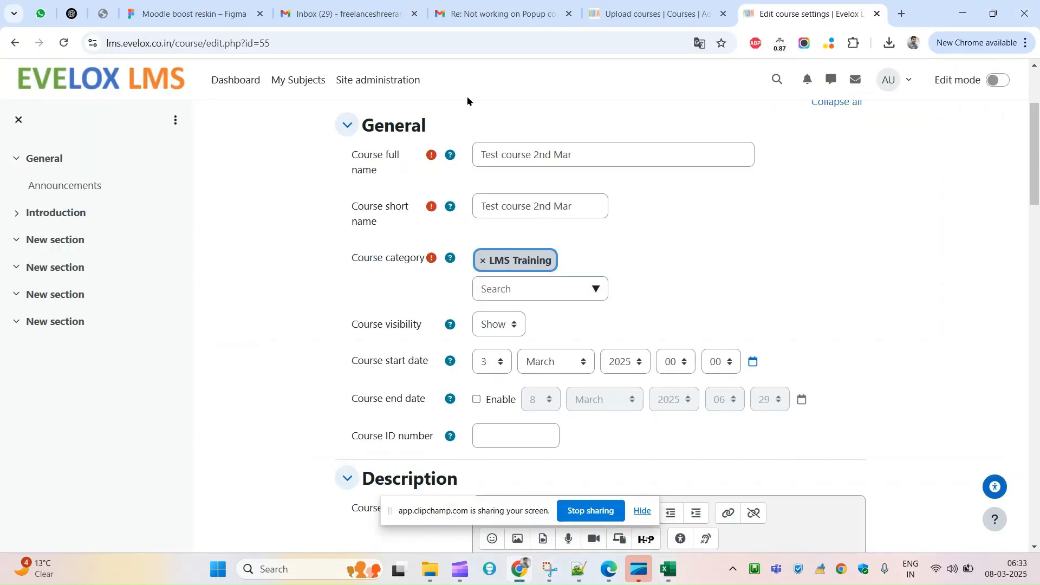
{"action": "left_click", "coordinate": [645, 14]}
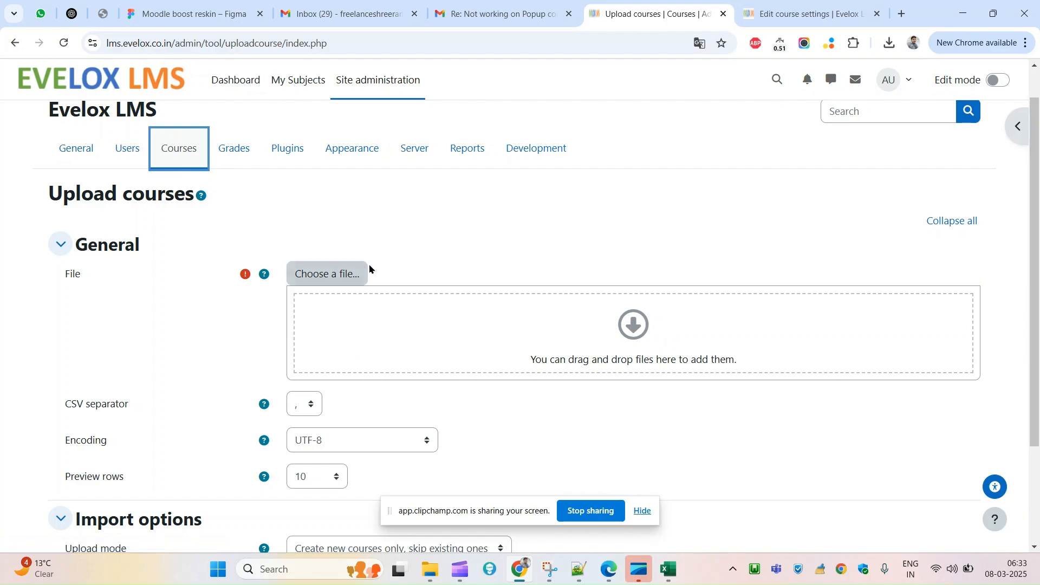
{"action": "left_click", "coordinate": [429, 569]}
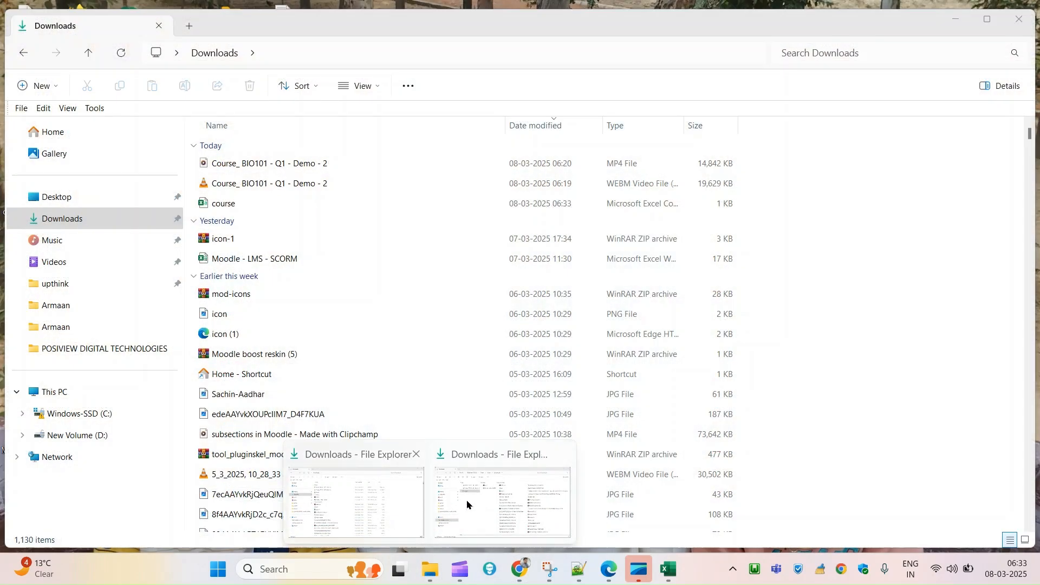
{"action": "left_click", "coordinate": [472, 522]}
{"action": "left_click_drag", "start_coordinate": [274, 186], "coordinate": [423, 355]}
{"action": "scroll", "coordinate": [119, 312], "scroll_direction": "down", "scroll_amount": 3}
{"action": "left_click_drag", "start_coordinate": [55, 280], "coordinate": [128, 272]}
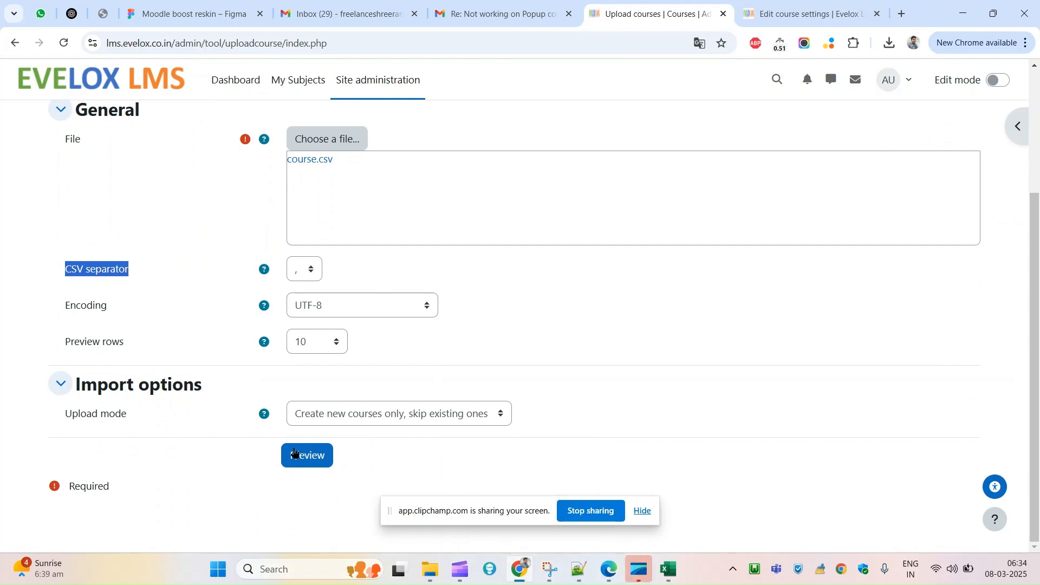
- Review the upload mode options alongside the shortname and category values in the course workbook in Excel
{"action": "left_click", "coordinate": [351, 417]}
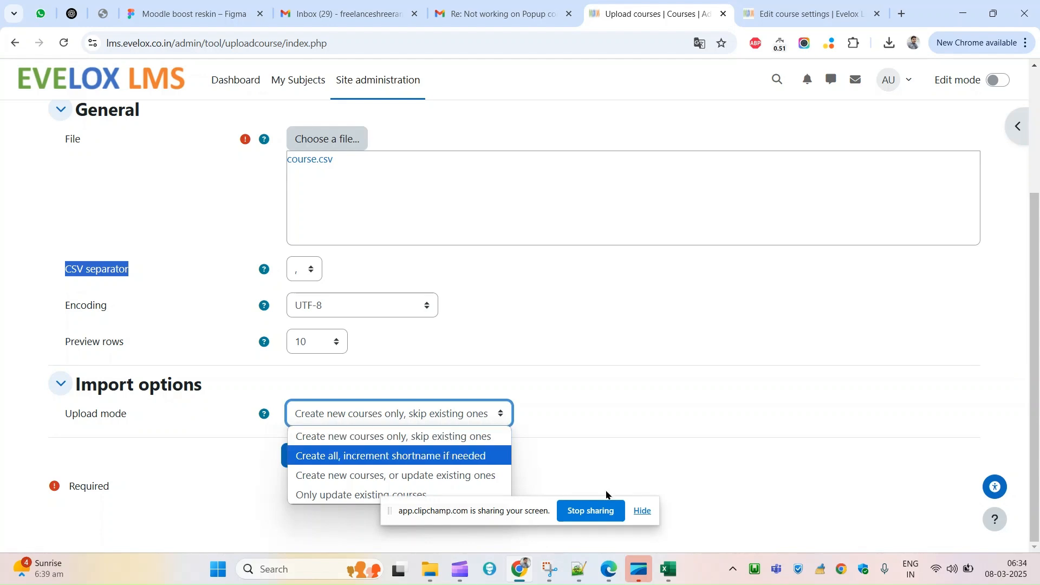
{"action": "left_click", "coordinate": [643, 510]}
{"action": "left_click", "coordinate": [415, 416]}
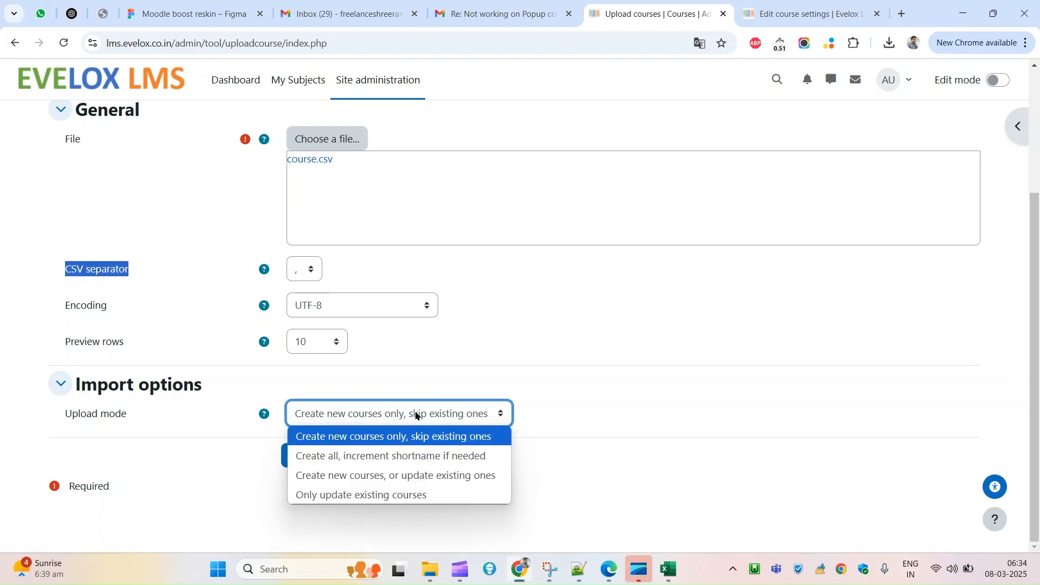
{"action": "left_click", "coordinate": [669, 569]}
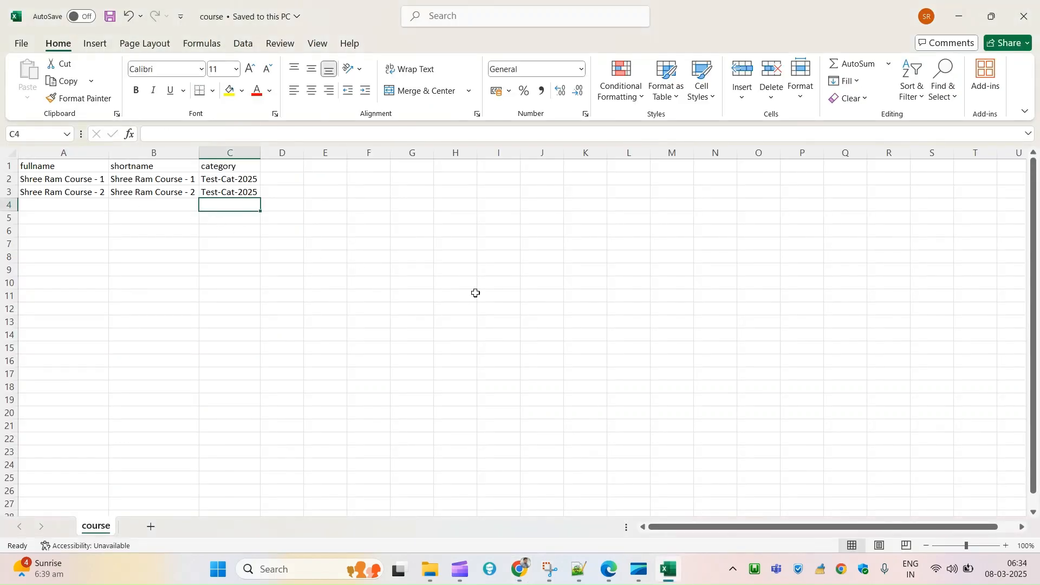
{"action": "key", "text": "alt+Tab"}
{"action": "left_click", "coordinate": [349, 421]}
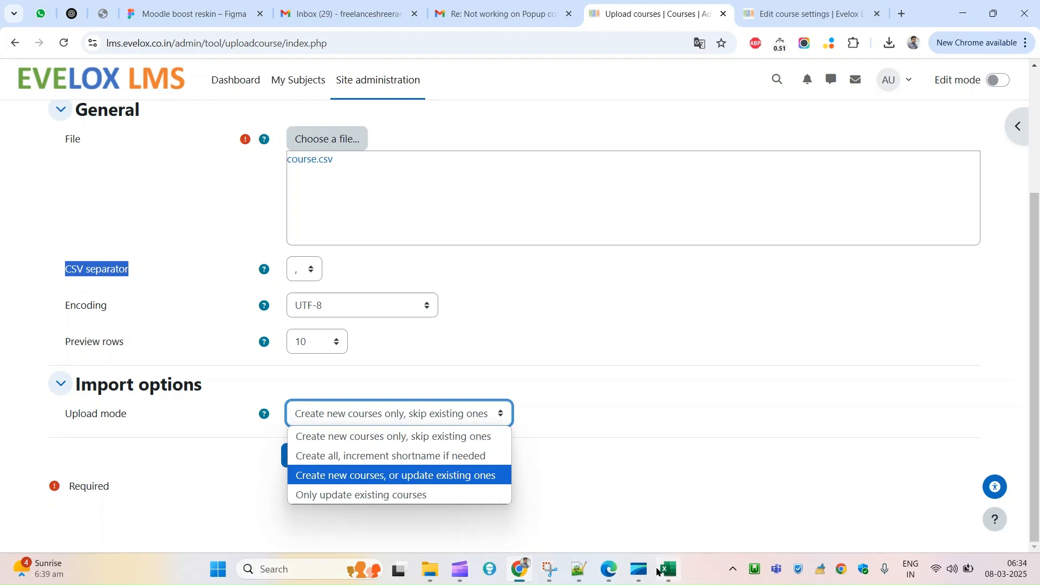
{"action": "left_click", "coordinate": [669, 570]}
{"action": "left_click", "coordinate": [130, 181]}
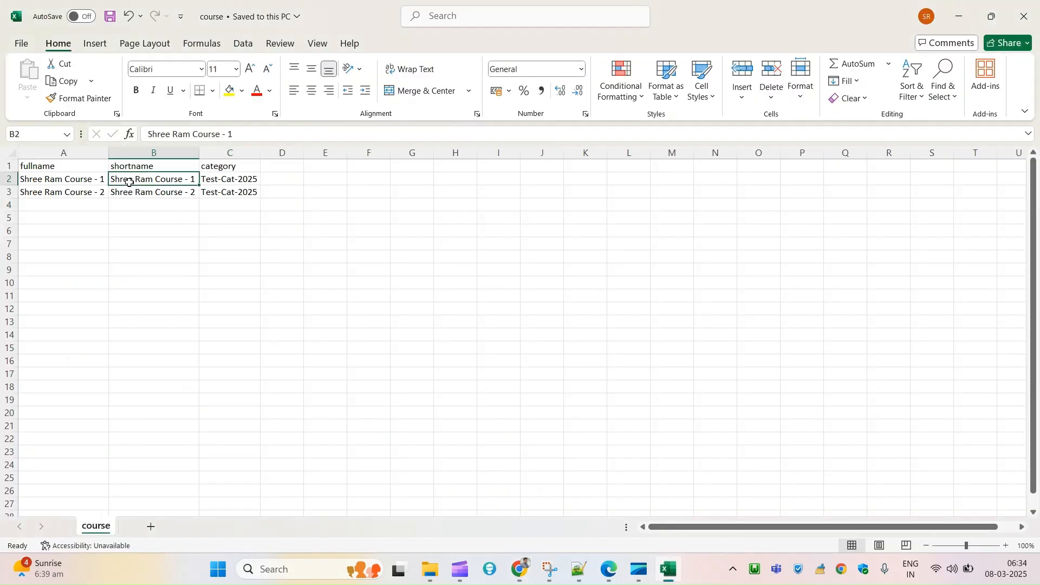
{"action": "left_click", "coordinate": [218, 182]}
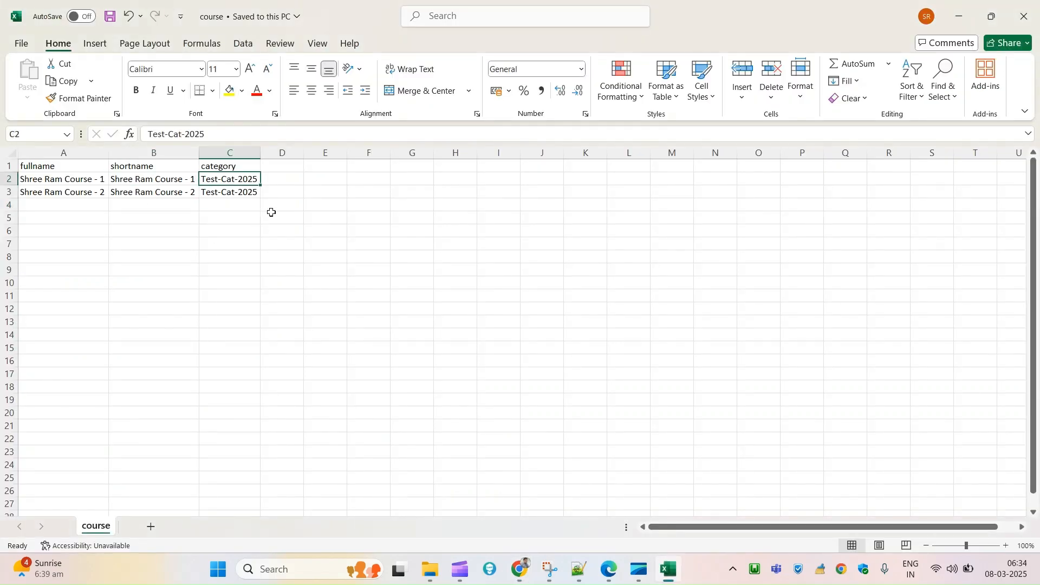
{"action": "left_click", "coordinate": [670, 570]}
- Choose the upload mode "Create new courses only, skip existing ones" in Chrome and preview the course upload
{"action": "left_click", "coordinate": [340, 417]}
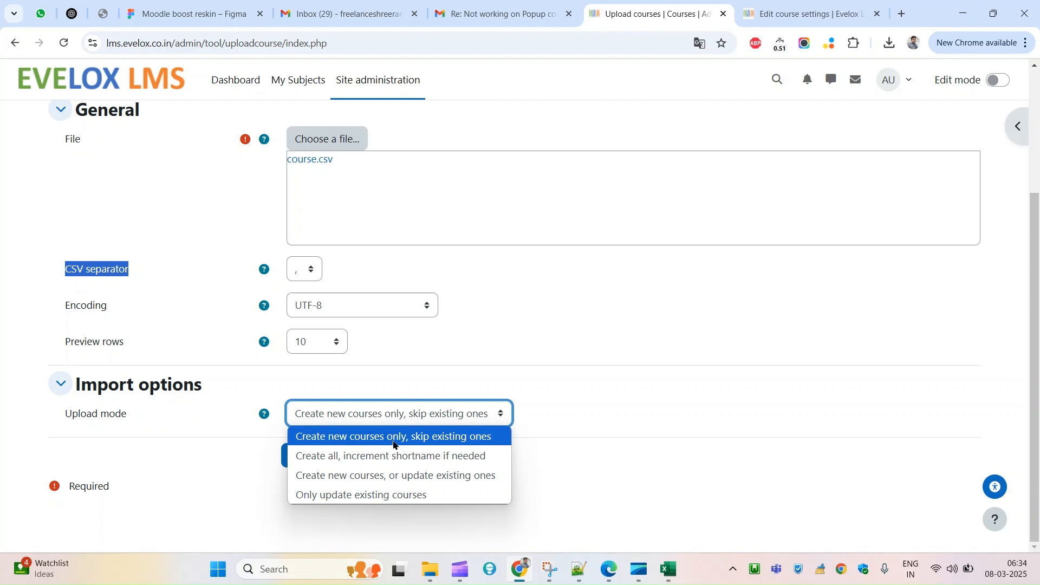
{"action": "left_click", "coordinate": [394, 445]}
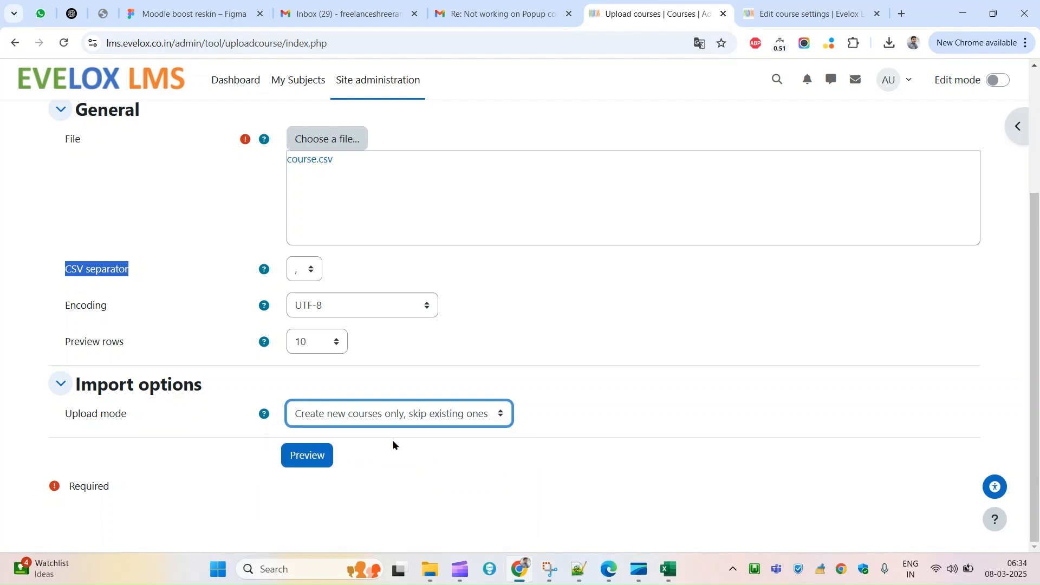
{"action": "left_click", "coordinate": [317, 464]}
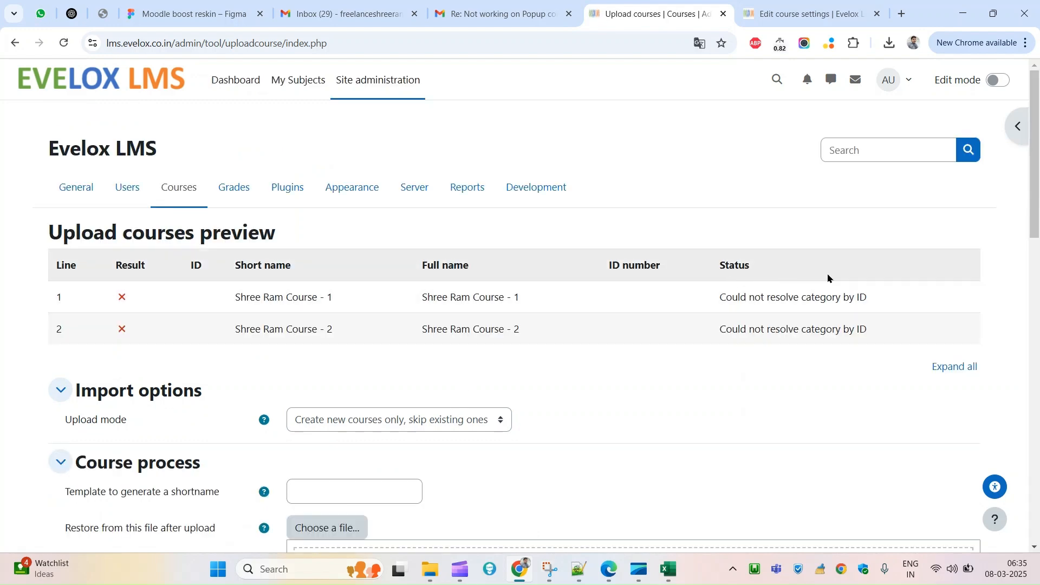
- Examine the result, short name, full name, ID number and status columns of the upload preview
{"action": "double_click", "coordinate": [120, 268]}
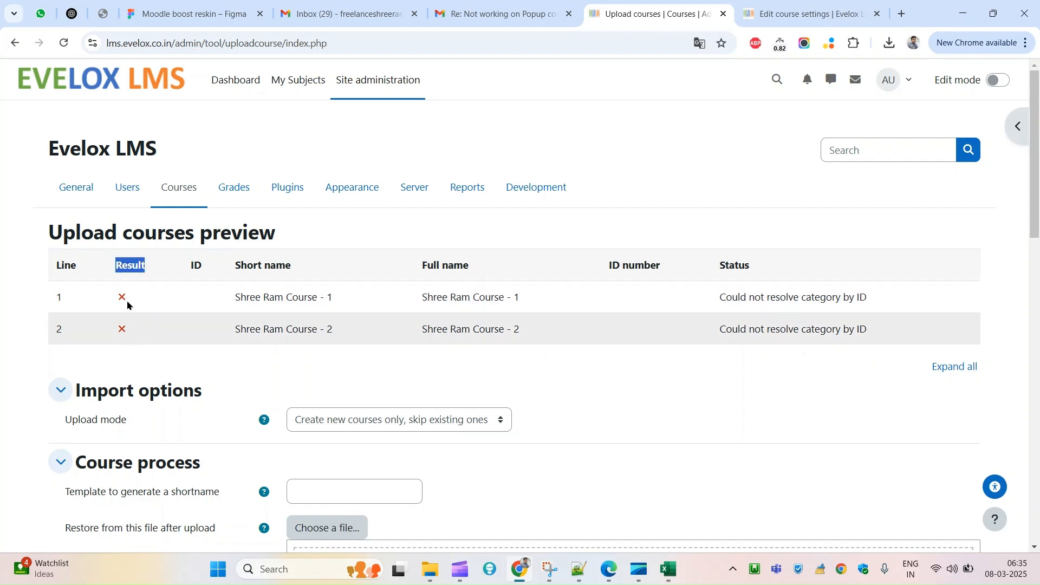
{"action": "triple_click", "coordinate": [252, 265]}
{"action": "triple_click", "coordinate": [420, 266]}
{"action": "triple_click", "coordinate": [650, 262]}
{"action": "triple_click", "coordinate": [751, 267]}
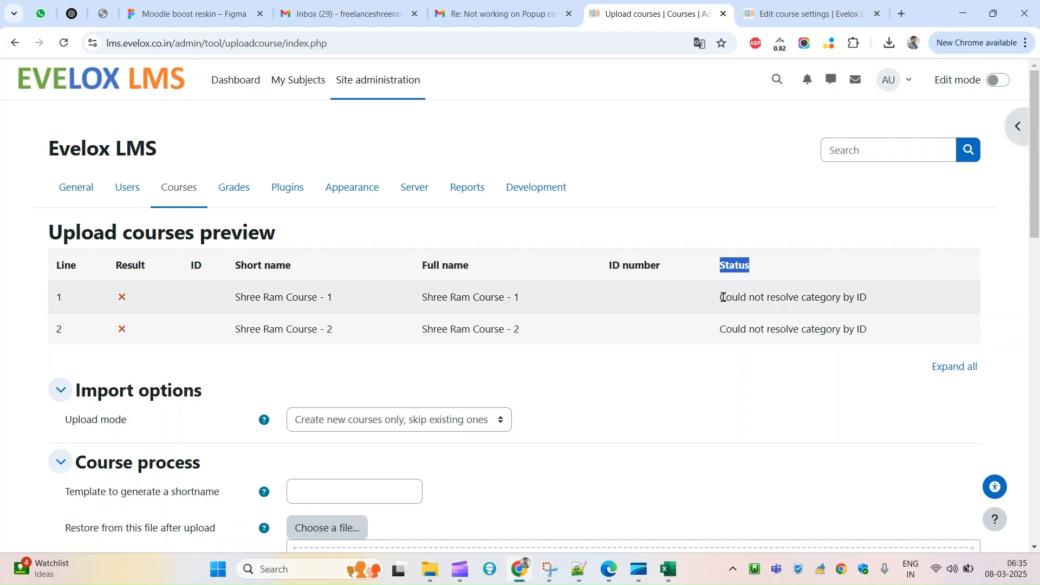
{"action": "left_click_drag", "start_coordinate": [724, 298], "coordinate": [886, 294]}
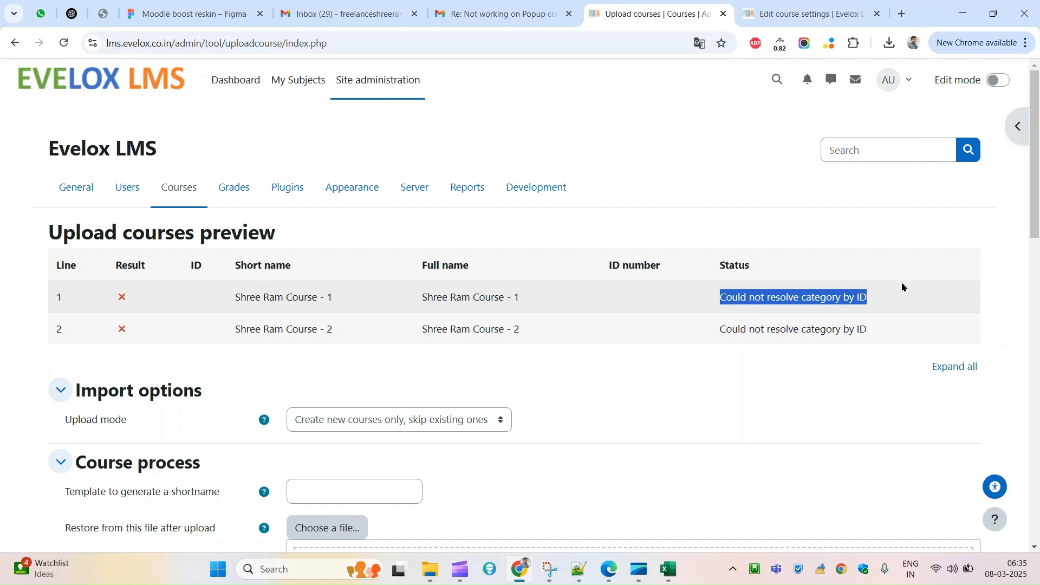
{"action": "left_click", "coordinate": [903, 287]}
{"action": "left_click_drag", "start_coordinate": [885, 299], "coordinate": [804, 290]}
{"action": "left_click_drag", "start_coordinate": [876, 301], "coordinate": [714, 299]}
- Open the class and subject management page from site administration and view the LMS Training category in a new tab
{"action": "key", "text": "ctrl+Tab"}
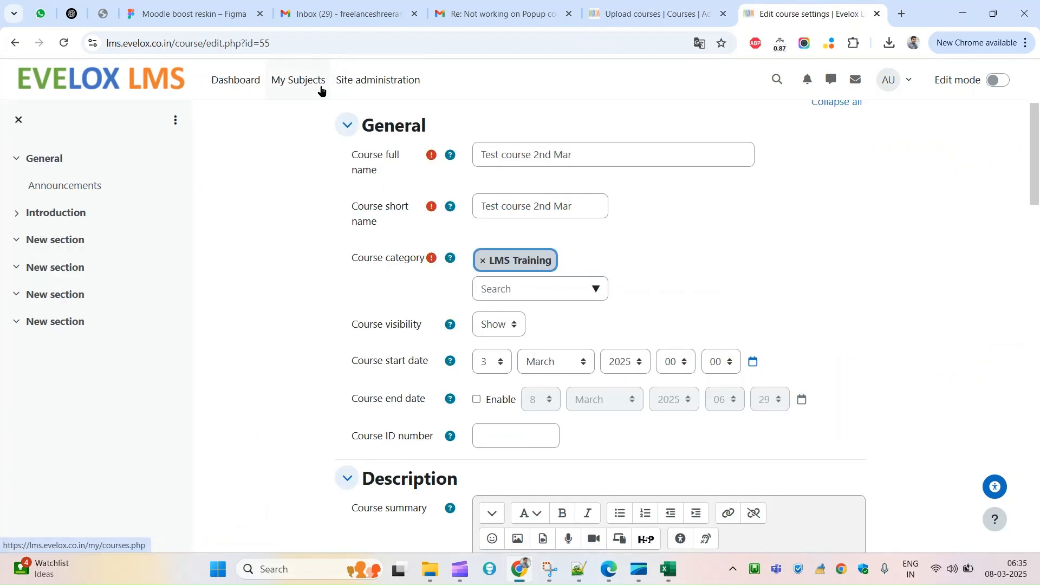
{"action": "left_click", "coordinate": [366, 82]}
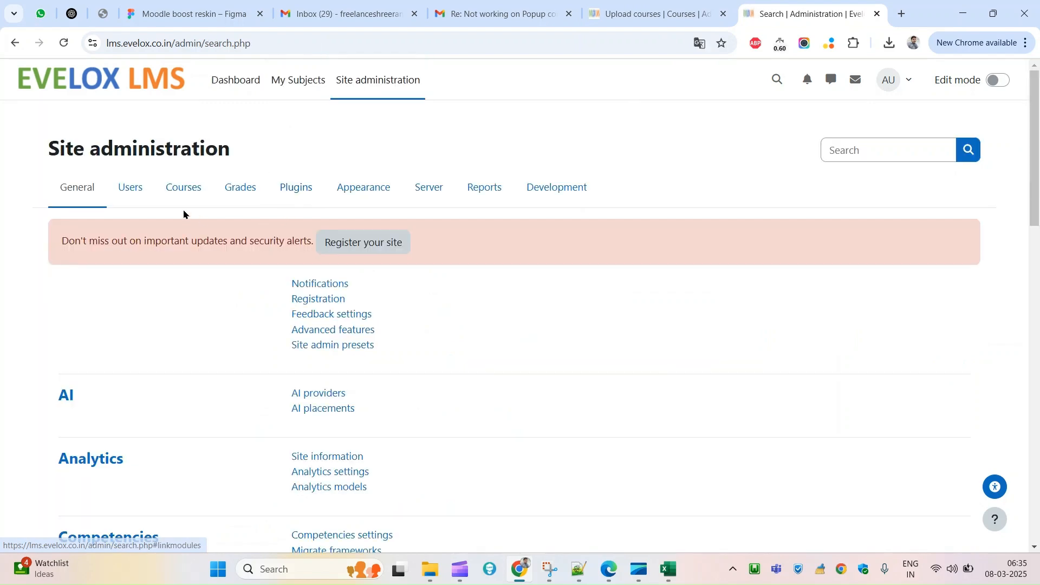
{"action": "left_click", "coordinate": [183, 195]}
{"action": "left_click", "coordinate": [358, 290]}
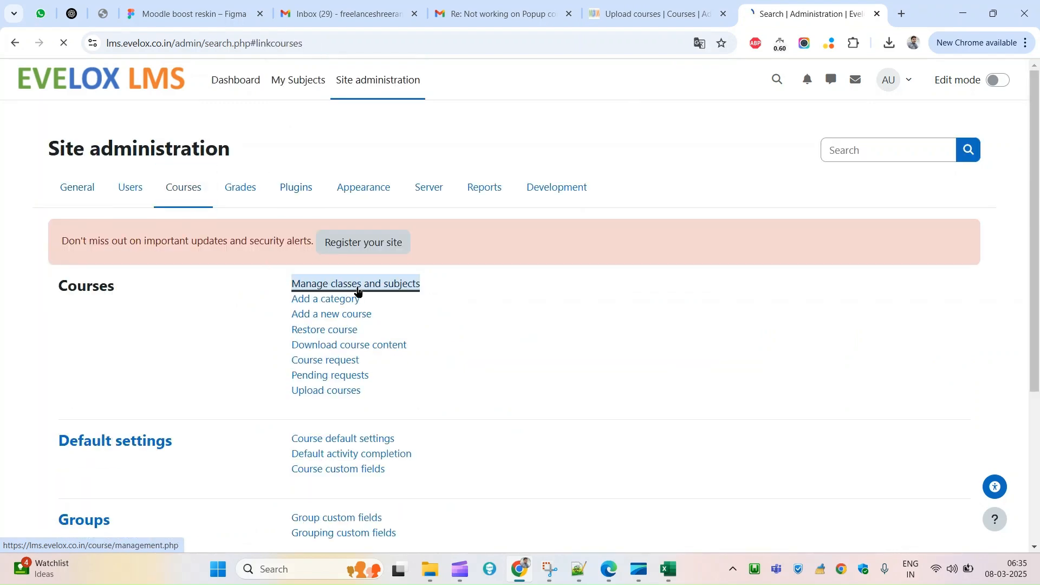
{"action": "scroll", "coordinate": [1020, 290], "scroll_direction": "down", "scroll_amount": 3}
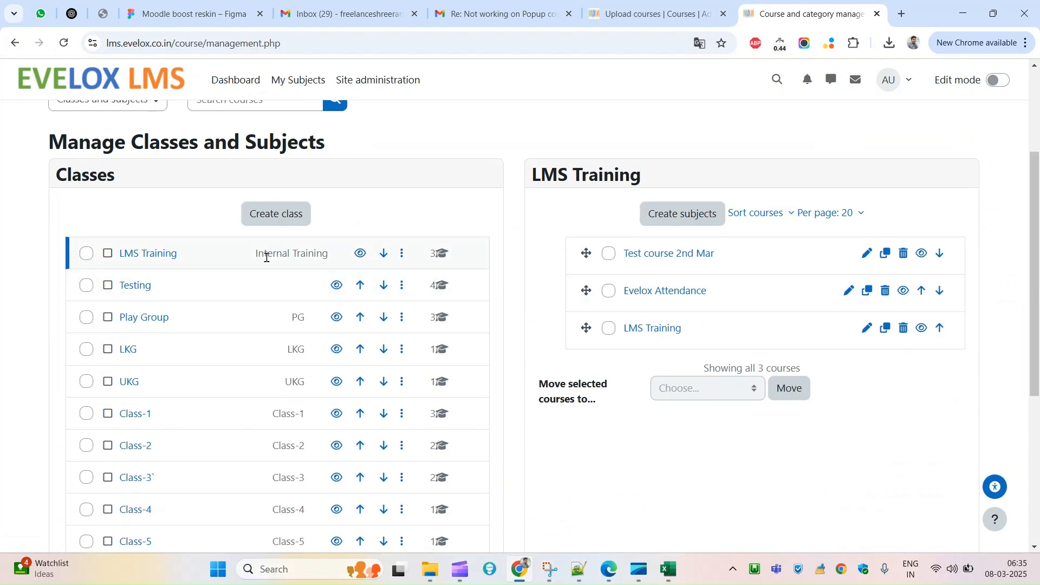
{"action": "right_click", "coordinate": [152, 259]}
{"action": "left_click", "coordinate": [223, 269]}
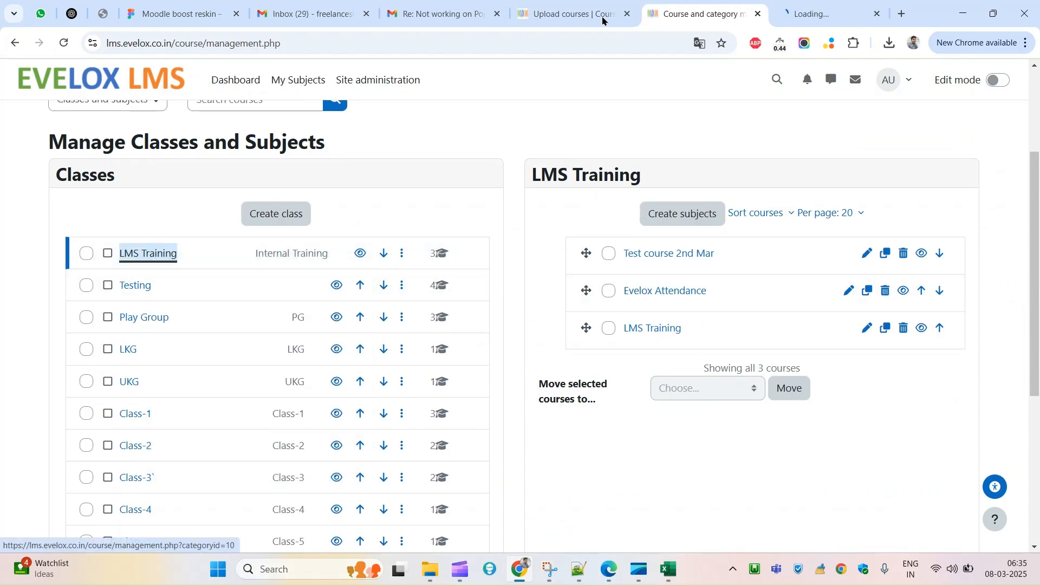
{"action": "left_click", "coordinate": [817, 5]}
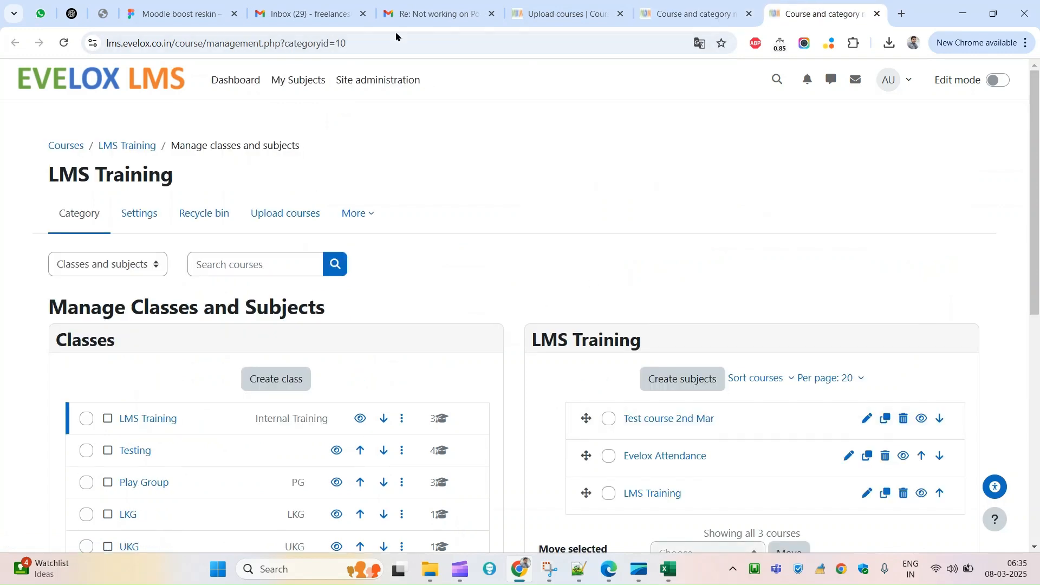
- Open the LMS Training category's settings and copy its category ID 10 from the page address
{"action": "left_click", "coordinate": [355, 45]}
{"action": "double_click", "coordinate": [355, 45]}
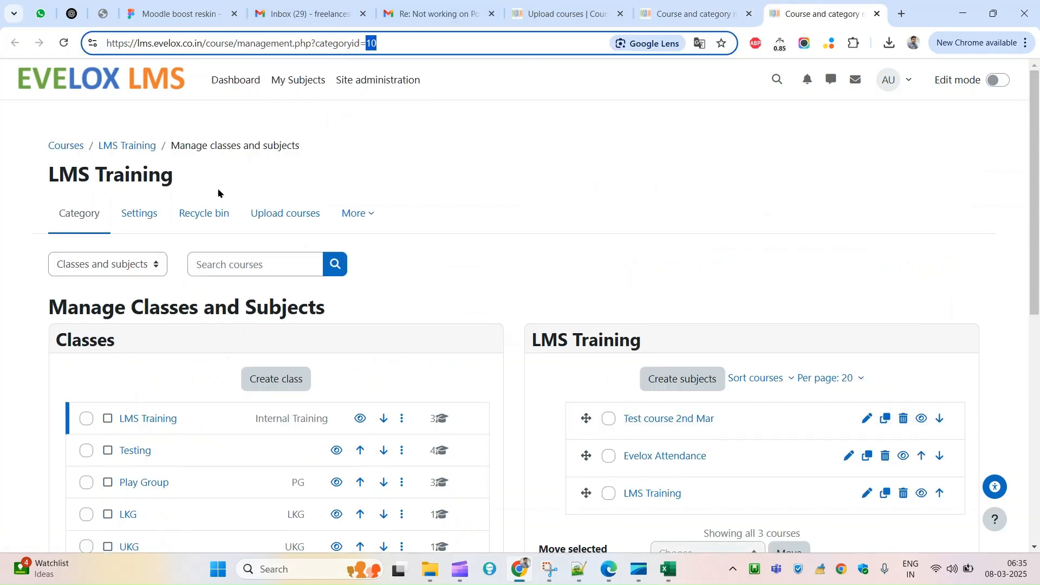
{"action": "left_click", "coordinate": [139, 213]}
{"action": "left_click", "coordinate": [324, 45]}
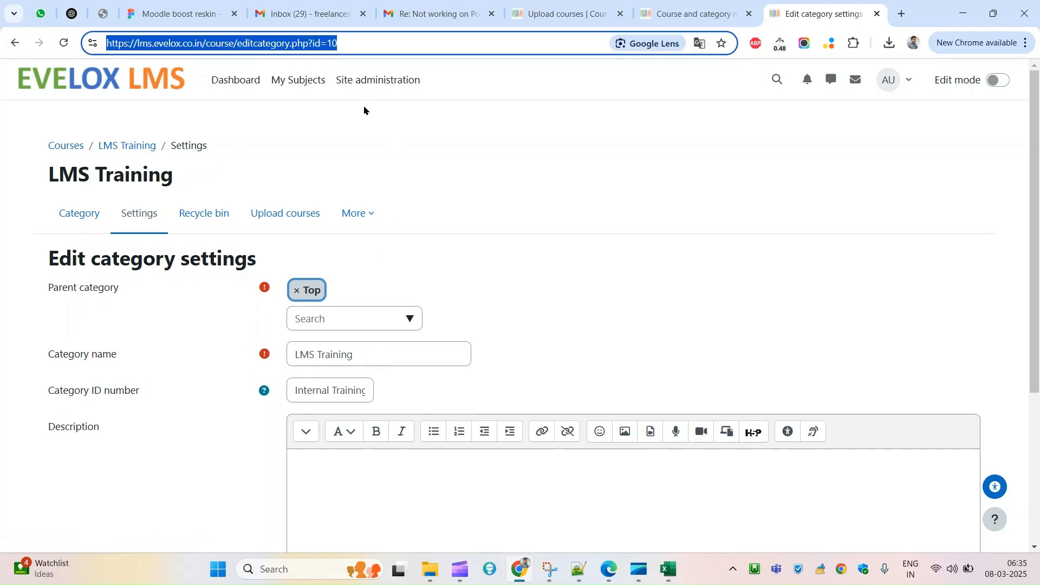
{"action": "double_click", "coordinate": [378, 43]}
{"action": "key", "text": "ctrl+c"}
- Set the category of both courses in C2 and C3 to 10 in Excel, save the file and narrow column C
{"action": "left_click", "coordinate": [669, 569]}
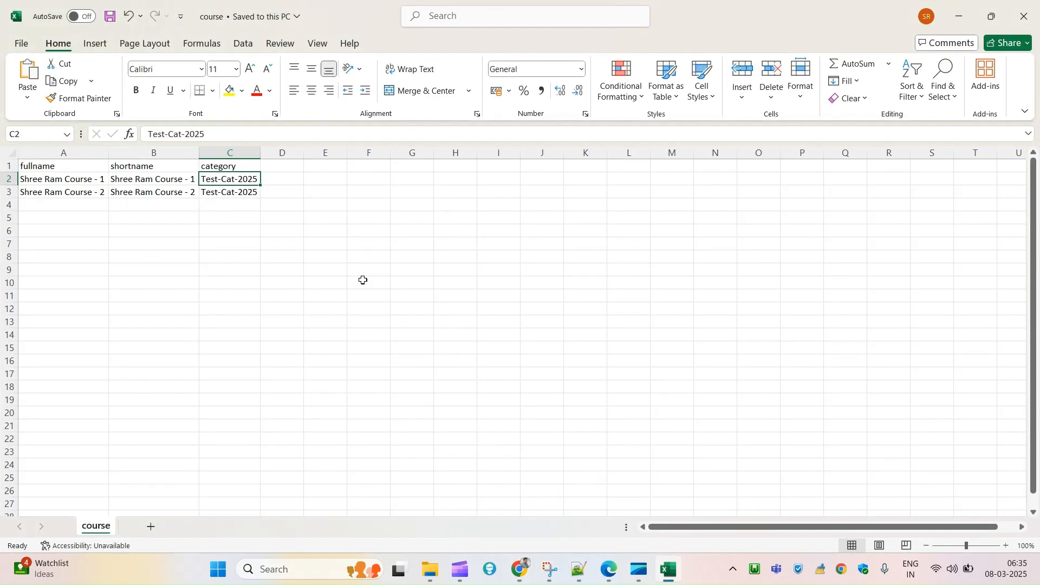
{"action": "key", "text": "ctrl+v"}
{"action": "left_click", "coordinate": [243, 193]}
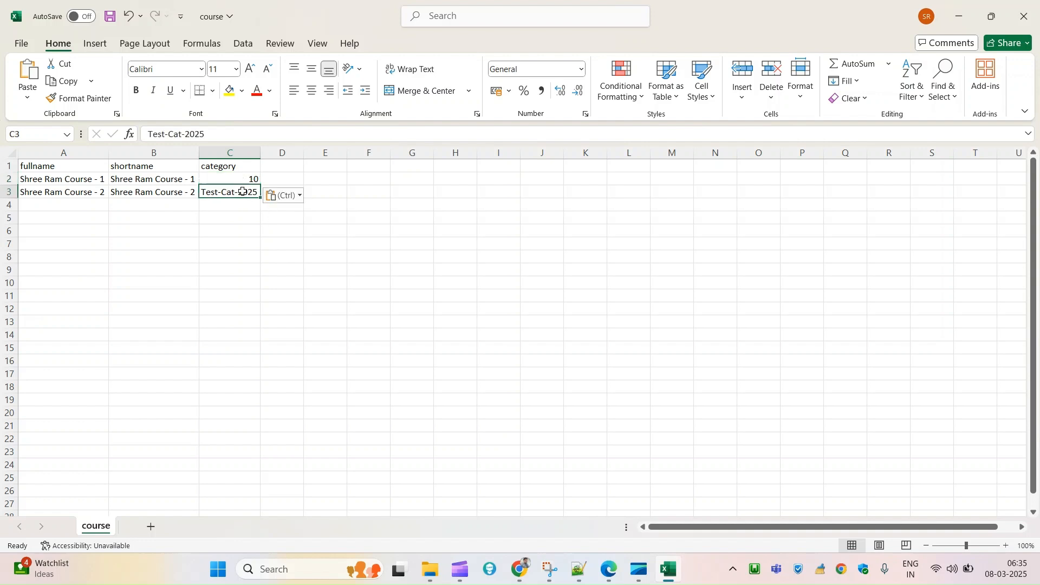
{"action": "key", "text": "ctrl+v"}
{"action": "key", "text": "ctrl+s"}
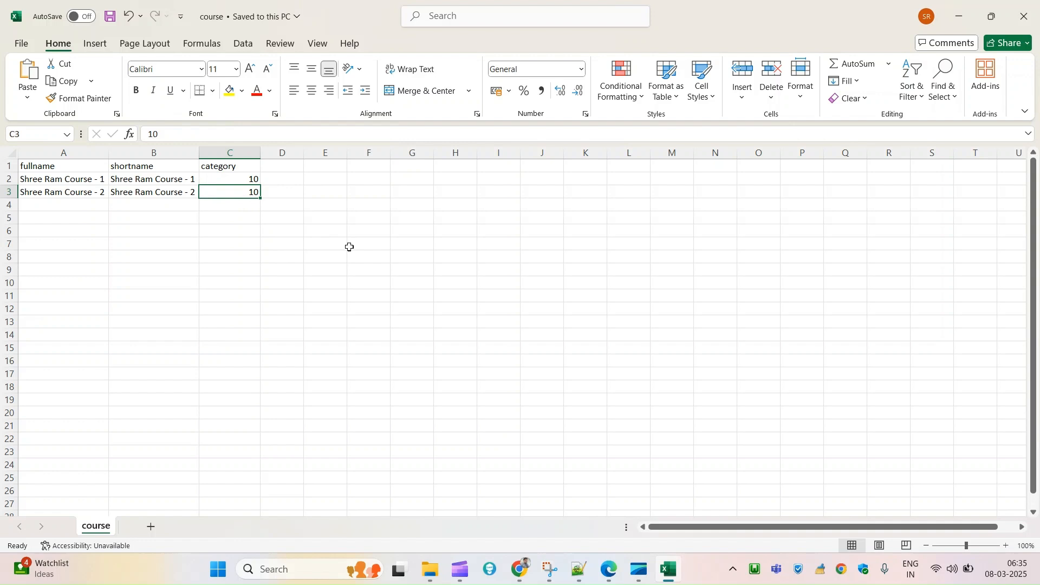
{"action": "left_click_drag", "start_coordinate": [262, 155], "coordinate": [239, 155]}
{"action": "left_click", "coordinate": [245, 229]}
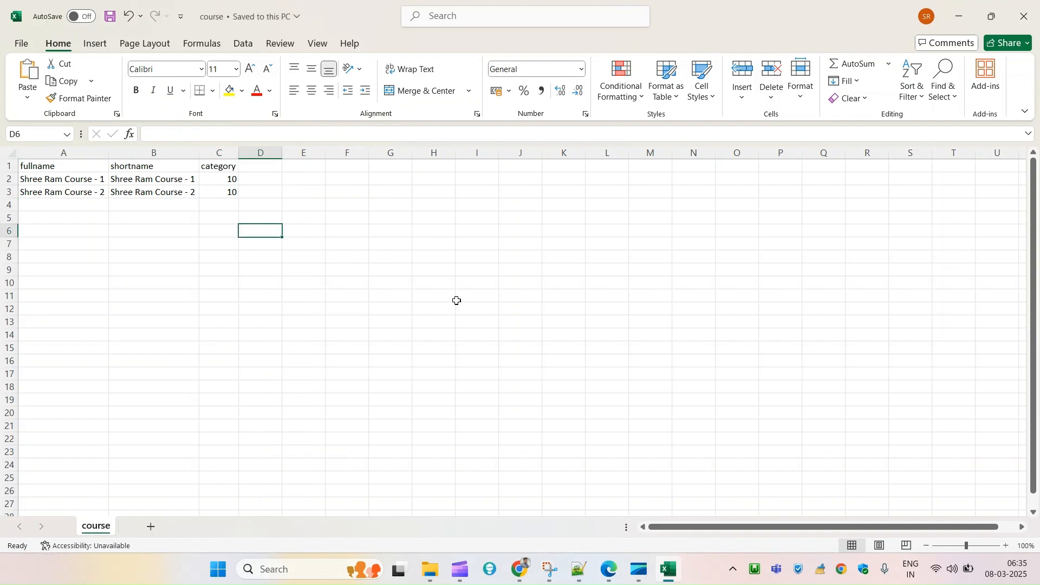
- Return to the Upload courses preview in Chrome, rerun the preview and cancel the pending upload
{"action": "mouse_move", "coordinate": [519, 568]}
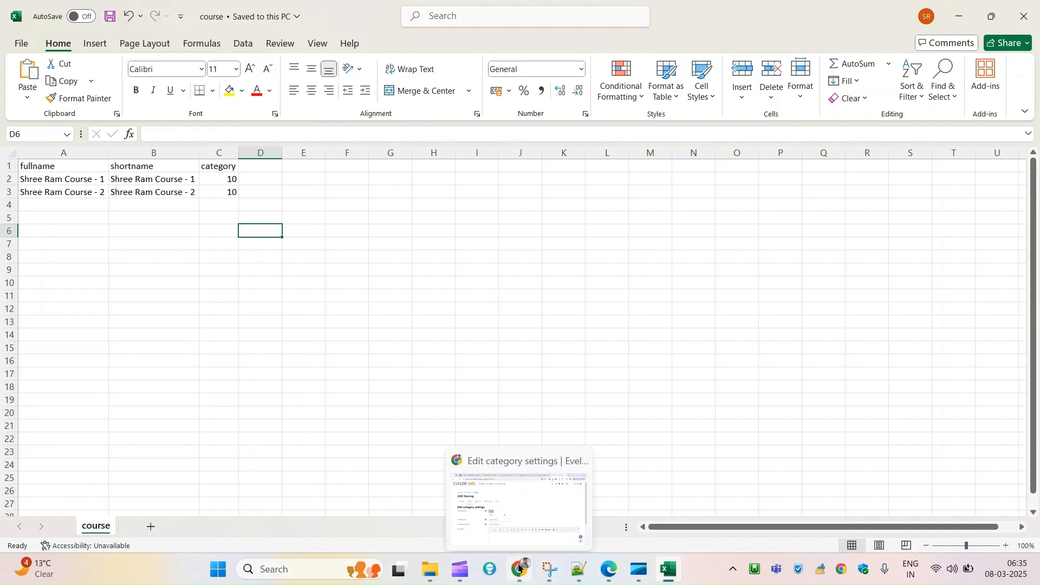
{"action": "left_click", "coordinate": [522, 524]}
{"action": "left_click", "coordinate": [699, 7]}
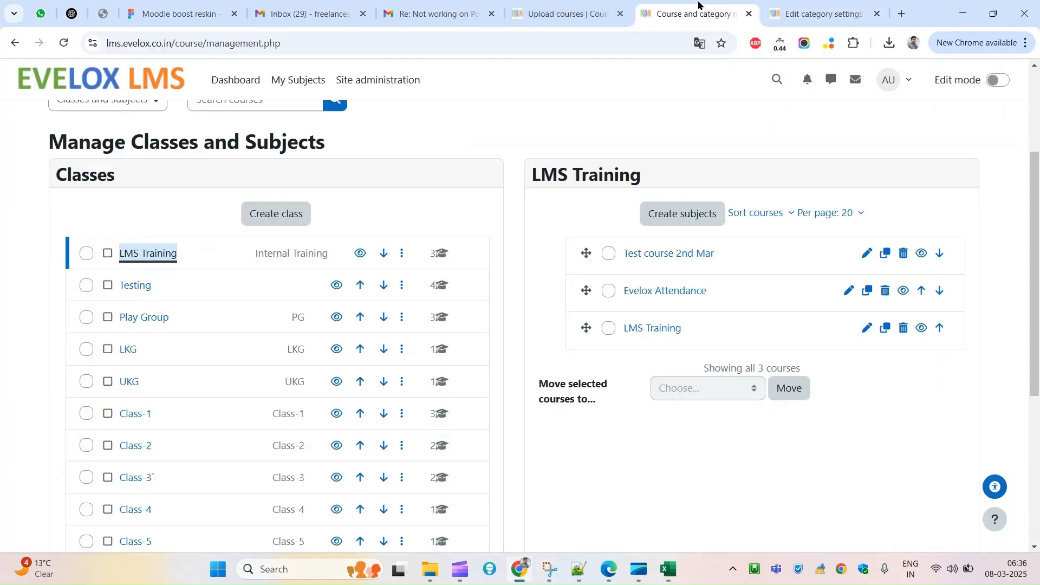
{"action": "left_click", "coordinate": [566, 13]}
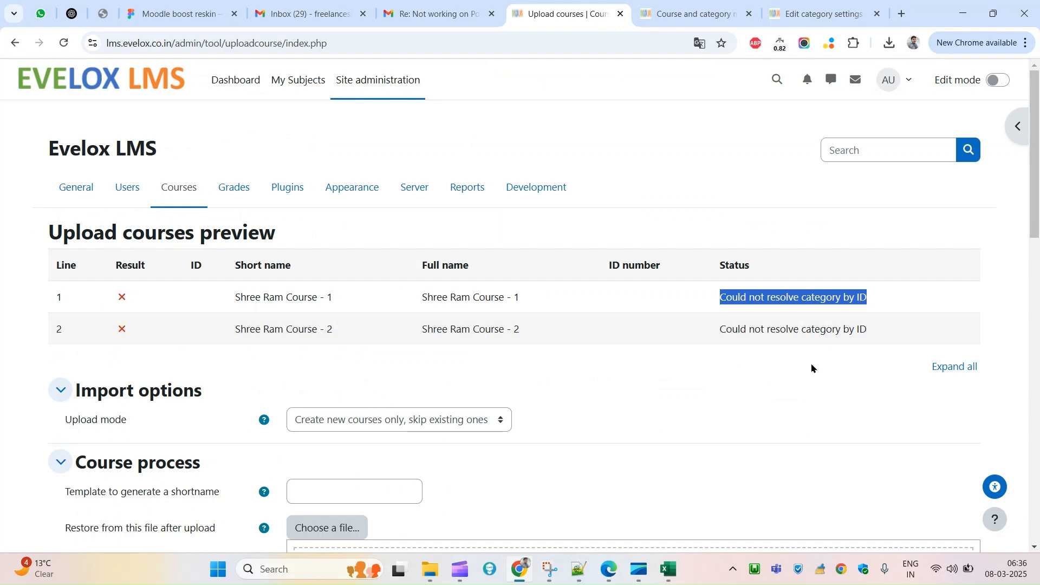
{"action": "scroll", "coordinate": [1021, 467], "scroll_direction": "down", "scroll_amount": 10}
{"action": "scroll", "coordinate": [1021, 467], "scroll_direction": "down", "scroll_amount": 5}
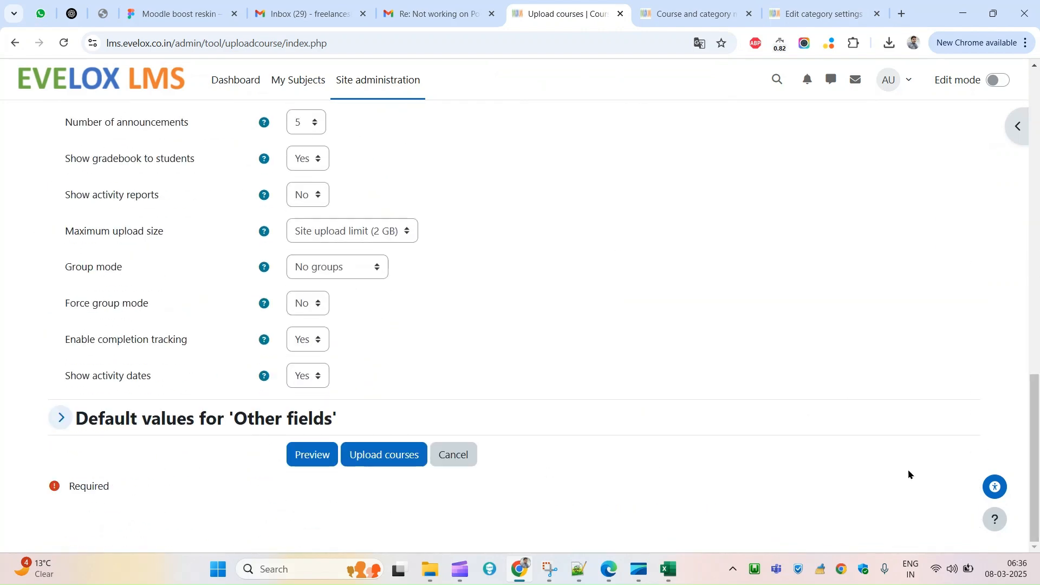
{"action": "left_click", "coordinate": [320, 457]}
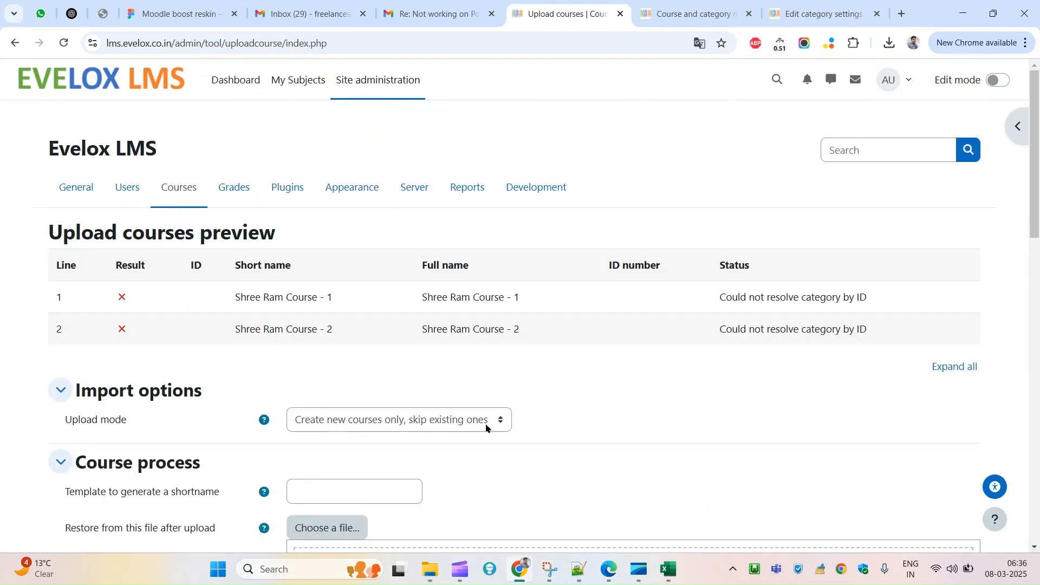
{"action": "scroll", "coordinate": [314, 455], "scroll_direction": "down", "scroll_amount": 15}
{"action": "left_click", "coordinate": [312, 454]}
{"action": "scroll", "coordinate": [632, 539], "scroll_direction": "down", "scroll_amount": 15}
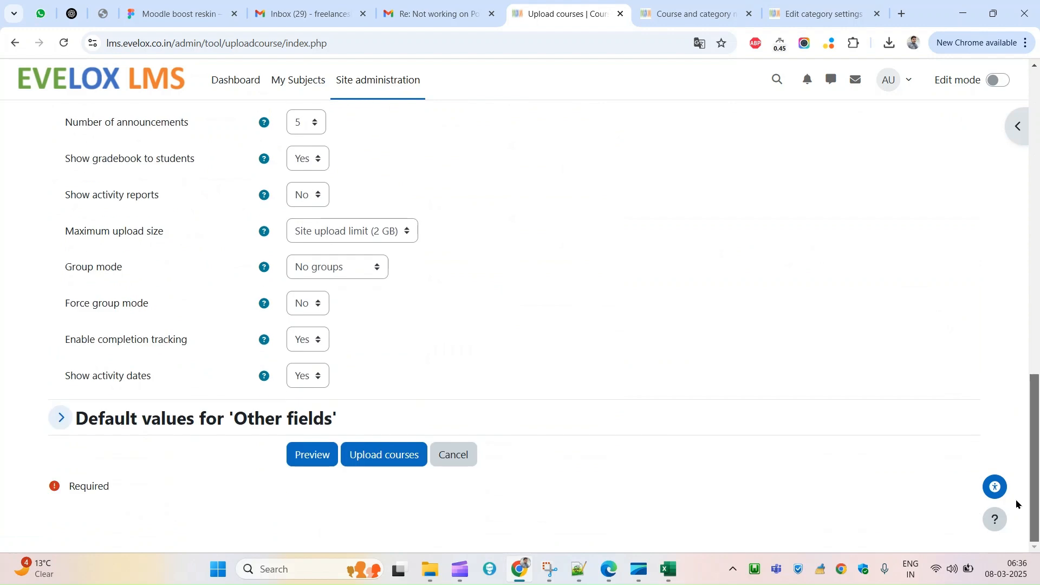
{"action": "left_click", "coordinate": [458, 455]}
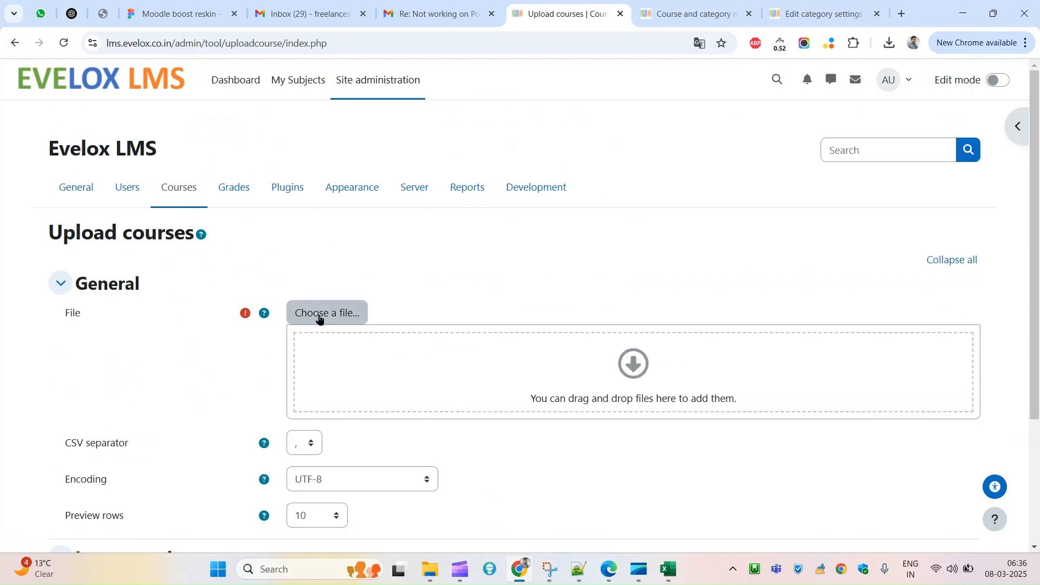
- Attach course.csv to the Upload courses form again and run the preview
{"action": "left_click", "coordinate": [320, 314]}
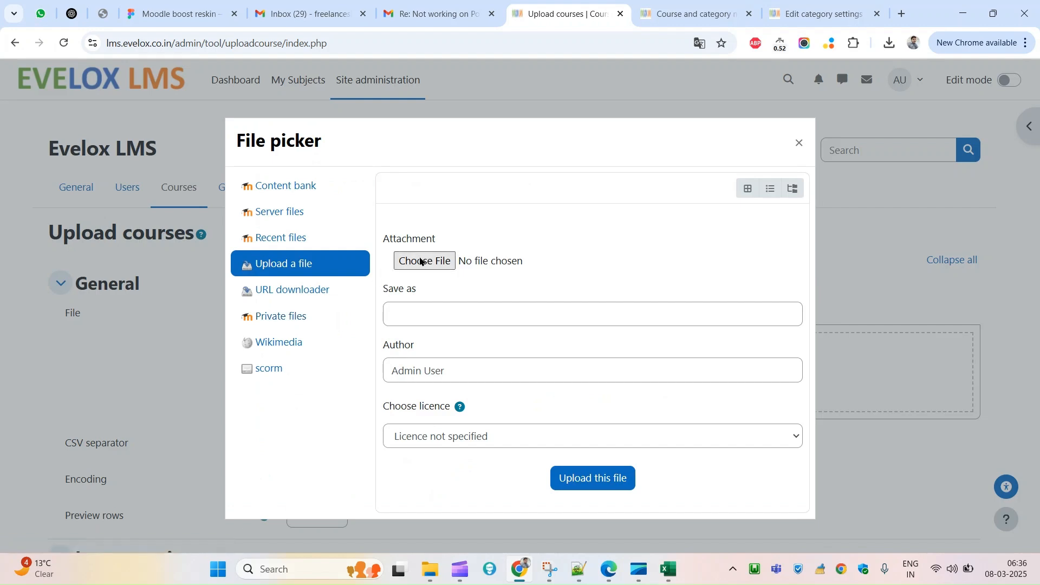
{"action": "left_click", "coordinate": [423, 263]}
{"action": "double_click", "coordinate": [215, 124]}
{"action": "left_click", "coordinate": [594, 479]}
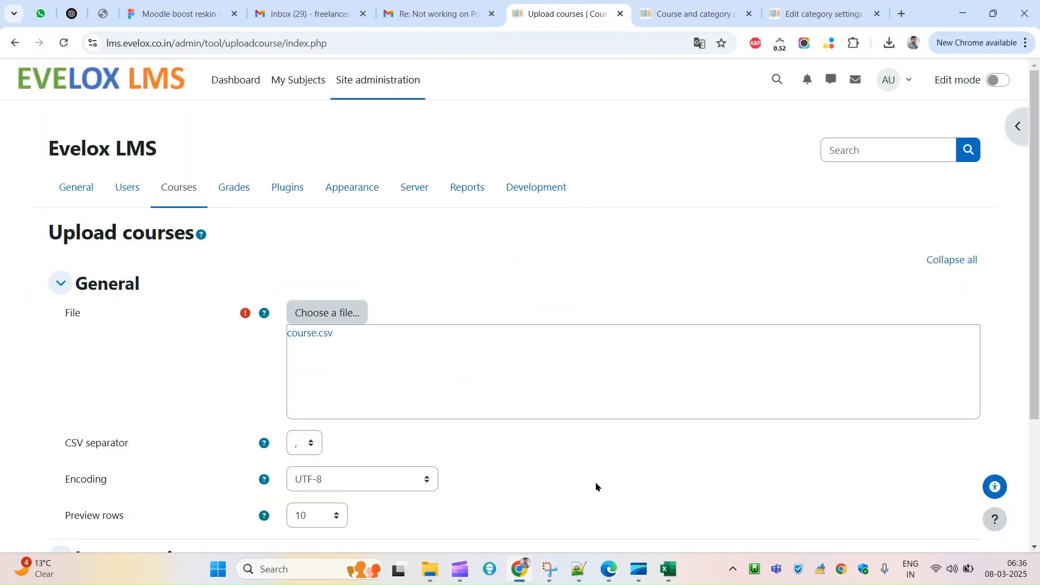
{"action": "scroll", "coordinate": [600, 479], "scroll_direction": "down", "scroll_amount": 1}
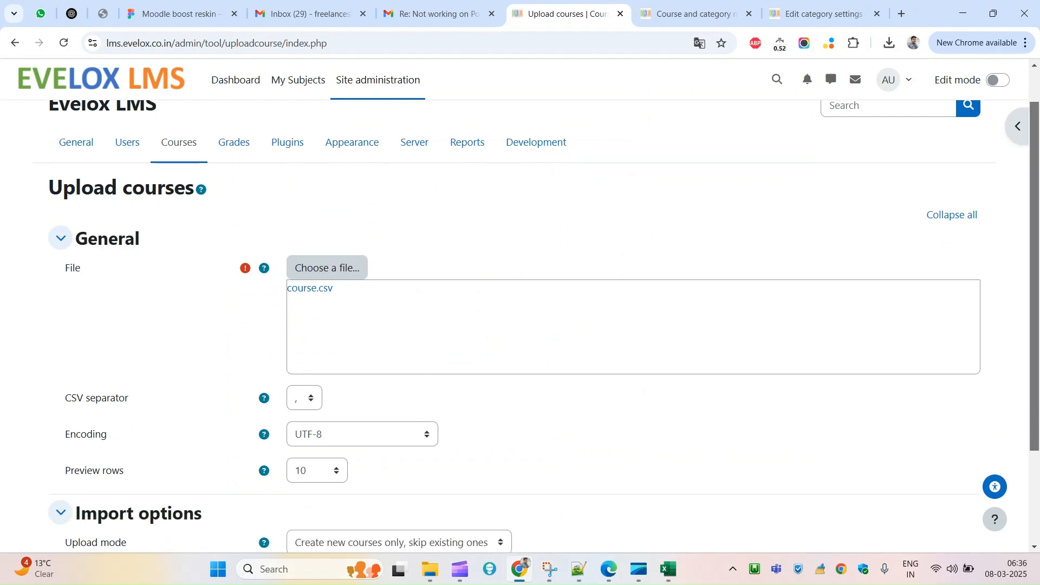
{"action": "scroll", "coordinate": [600, 479], "scroll_direction": "down", "scroll_amount": 2}
{"action": "left_click", "coordinate": [306, 477]}
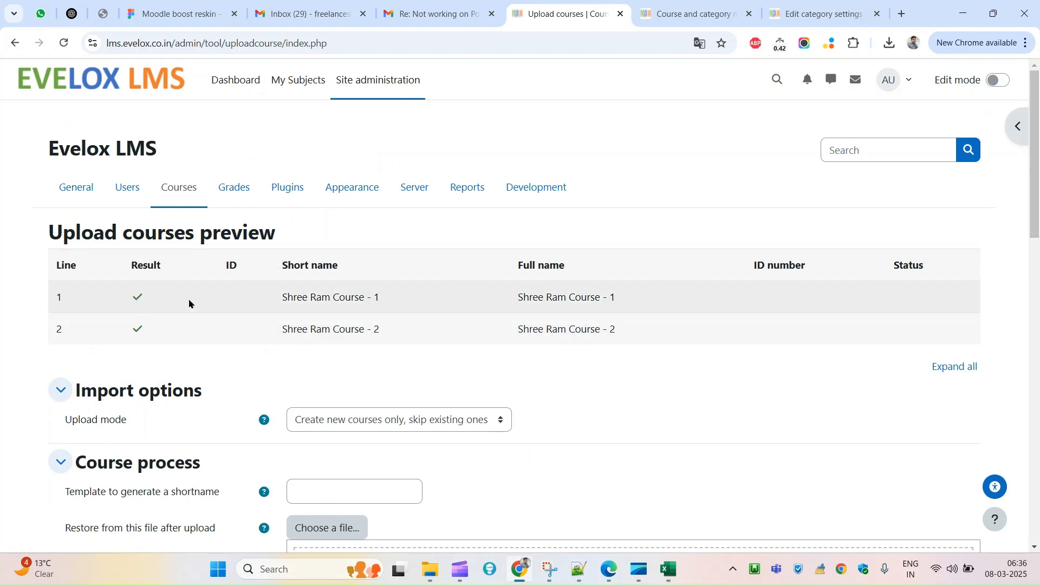
- Examine the short names and full names of the courses in the upload preview
{"action": "triple_click", "coordinate": [309, 299]}
{"action": "left_click_drag", "start_coordinate": [520, 301], "coordinate": [260, 310]}
{"action": "left_click", "coordinate": [594, 277]}
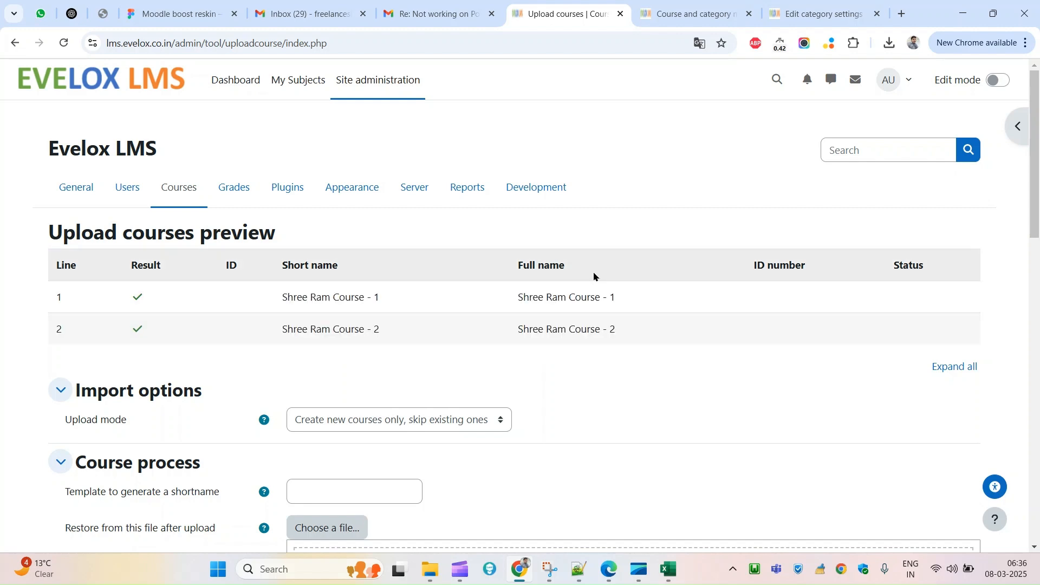
- Reload the class and subject management page, close the category settings tab and return to the upload preview
{"action": "left_click", "coordinate": [777, 12]}
{"action": "left_click", "coordinate": [653, 12]}
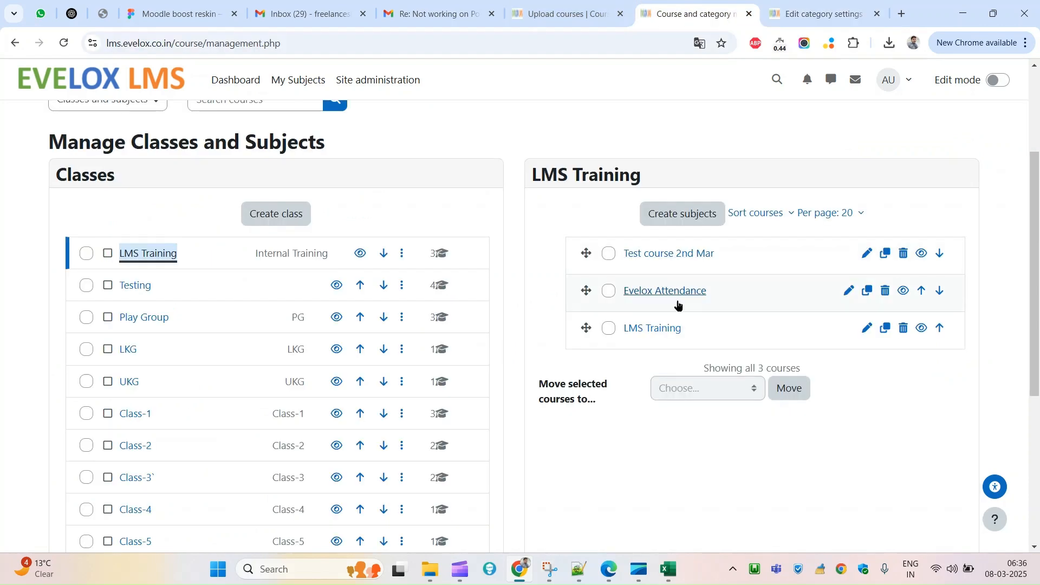
{"action": "right_click", "coordinate": [713, 122]}
{"action": "left_click", "coordinate": [733, 170]}
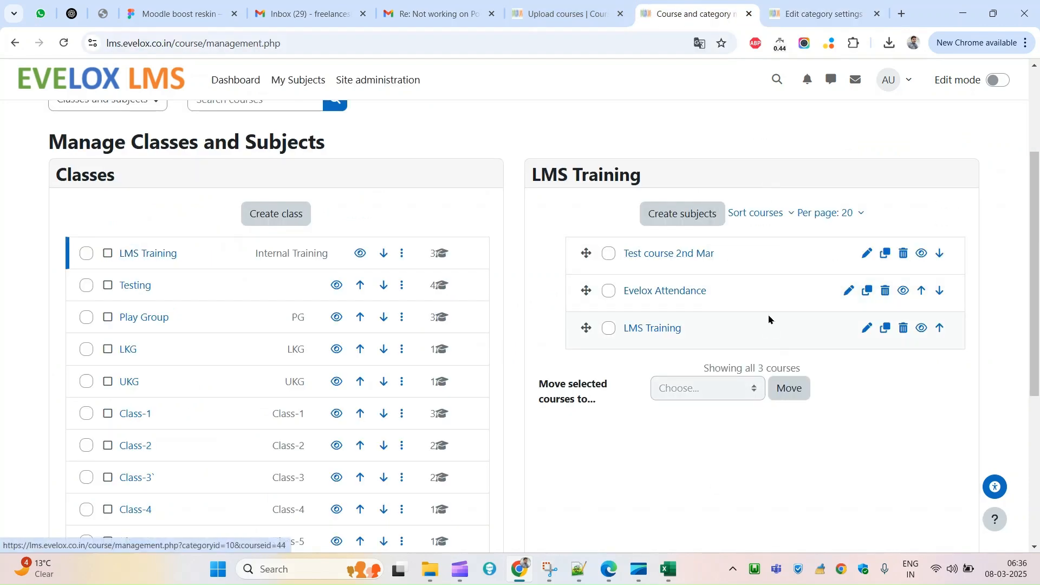
{"action": "left_click", "coordinate": [876, 13]}
{"action": "left_click", "coordinate": [653, 7]}
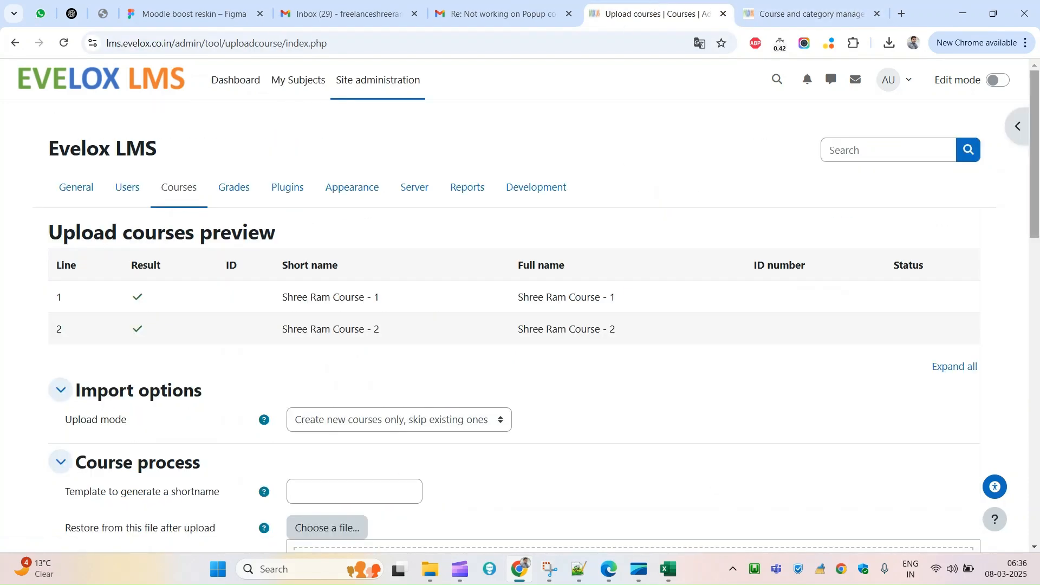
- Review the default course values in the upload form, especially the default course category
{"action": "left_click_drag", "start_coordinate": [1038, 198], "coordinate": [1038, 295]}
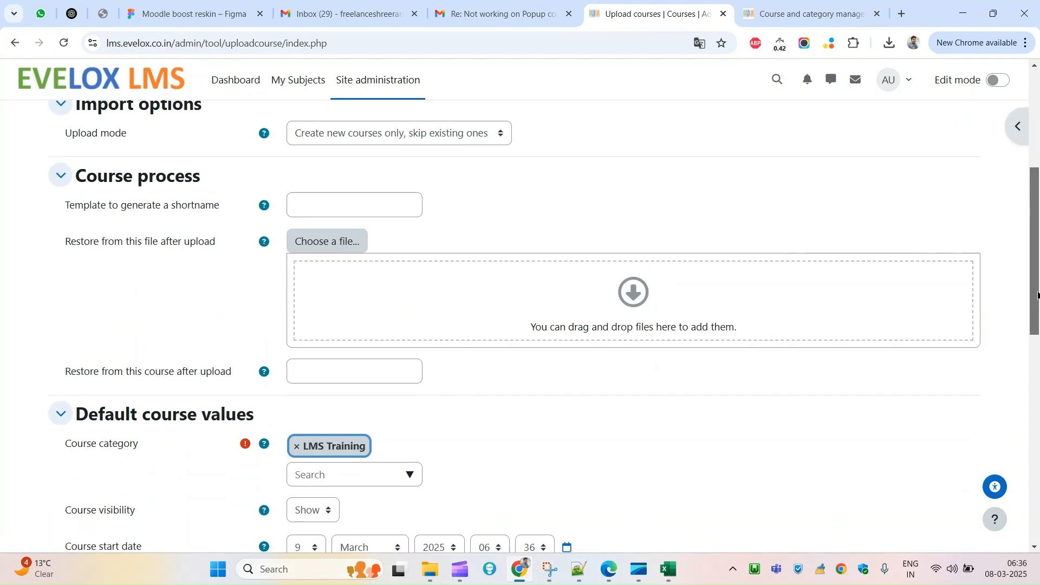
{"action": "left_click_drag", "start_coordinate": [1035, 287], "coordinate": [1035, 354]}
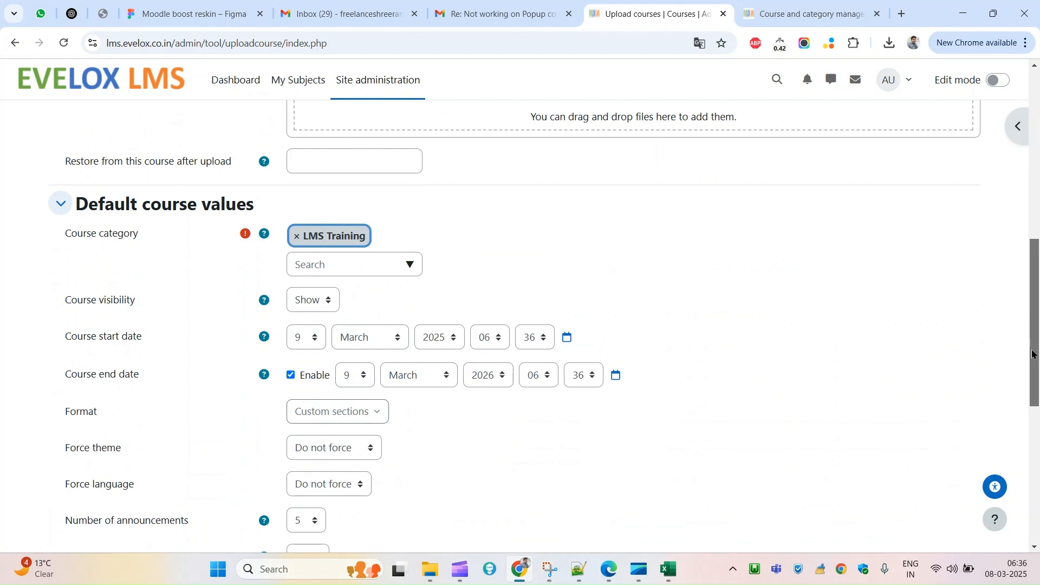
{"action": "scroll", "coordinate": [906, 351], "scroll_direction": "up", "scroll_amount": 1}
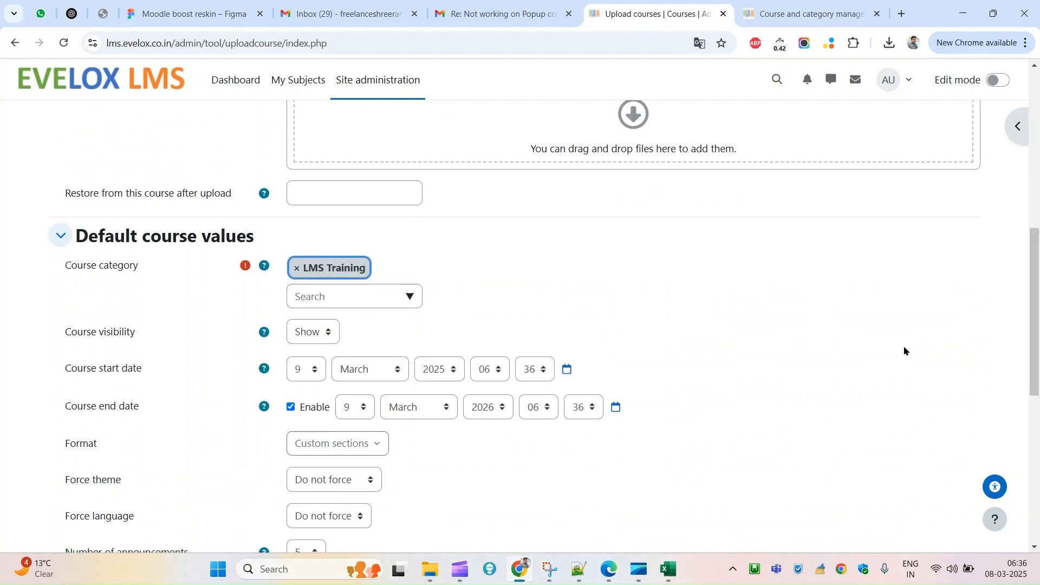
{"action": "left_click", "coordinate": [407, 296]}
{"action": "left_click", "coordinate": [458, 269]}
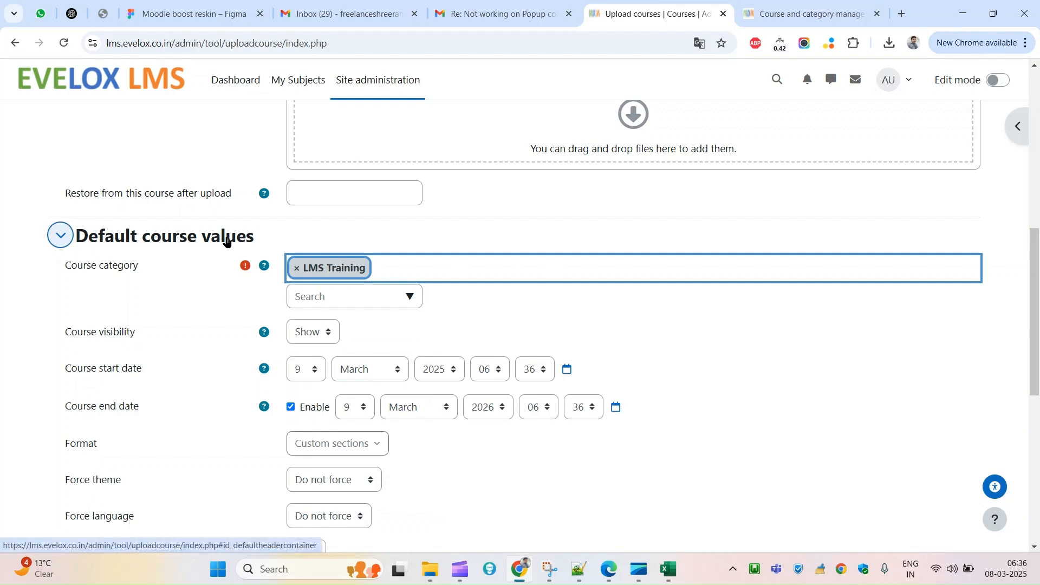
{"action": "left_click_drag", "start_coordinate": [58, 276], "coordinate": [155, 267]}
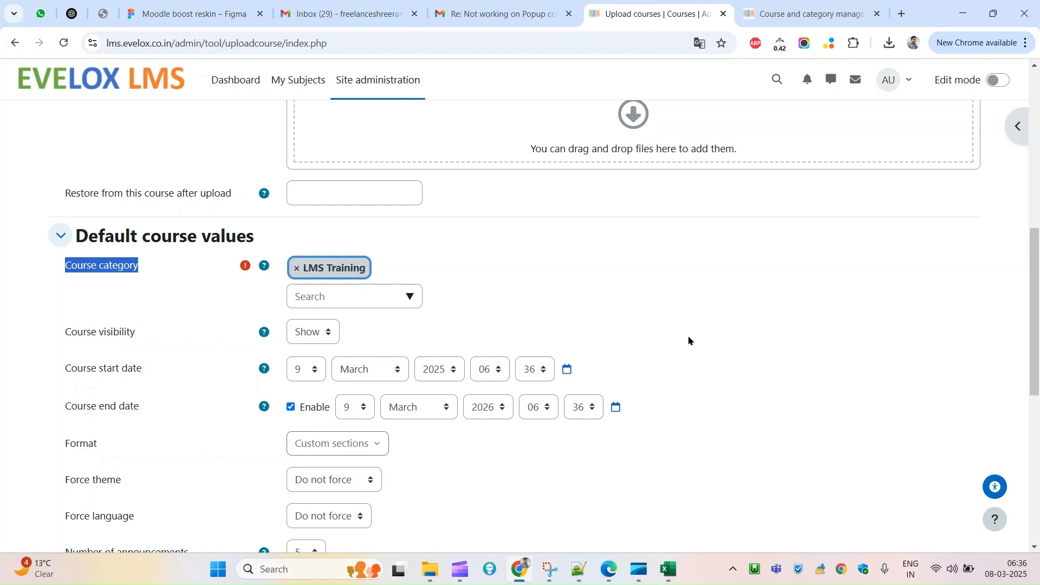
{"action": "left_click_drag", "start_coordinate": [1038, 294], "coordinate": [1034, 318]}
- Check the course sheet in Excel and the LMS Training entry on the class and subject management page
{"action": "left_click", "coordinate": [670, 570]}
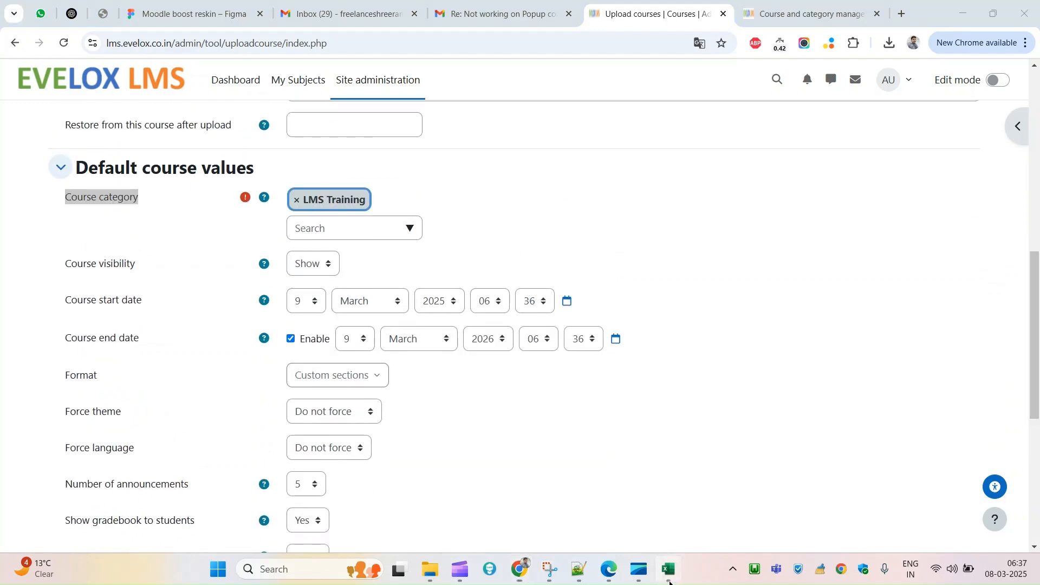
{"action": "left_click", "coordinate": [670, 570]}
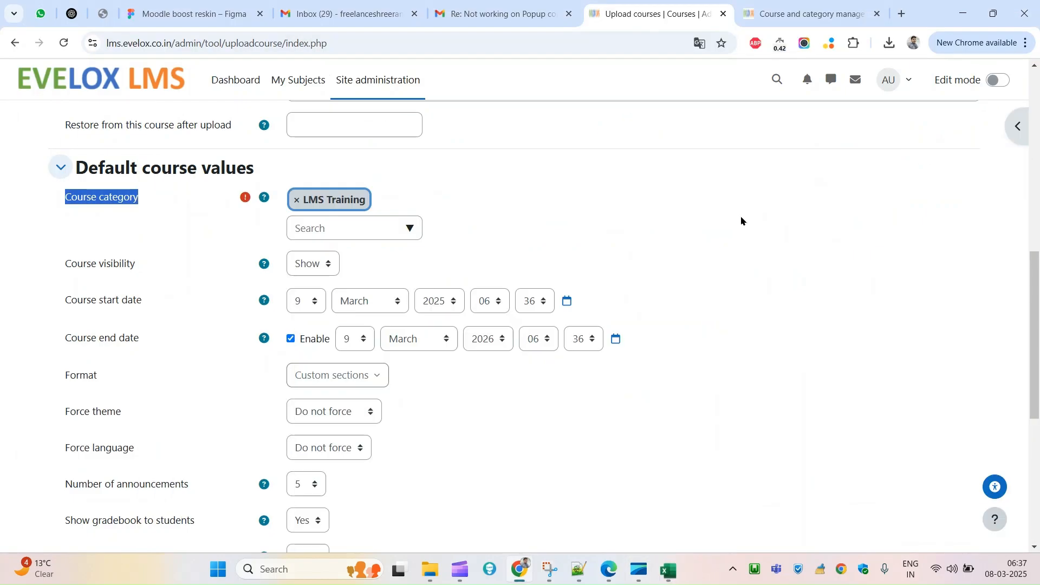
{"action": "left_click", "coordinate": [807, 14]}
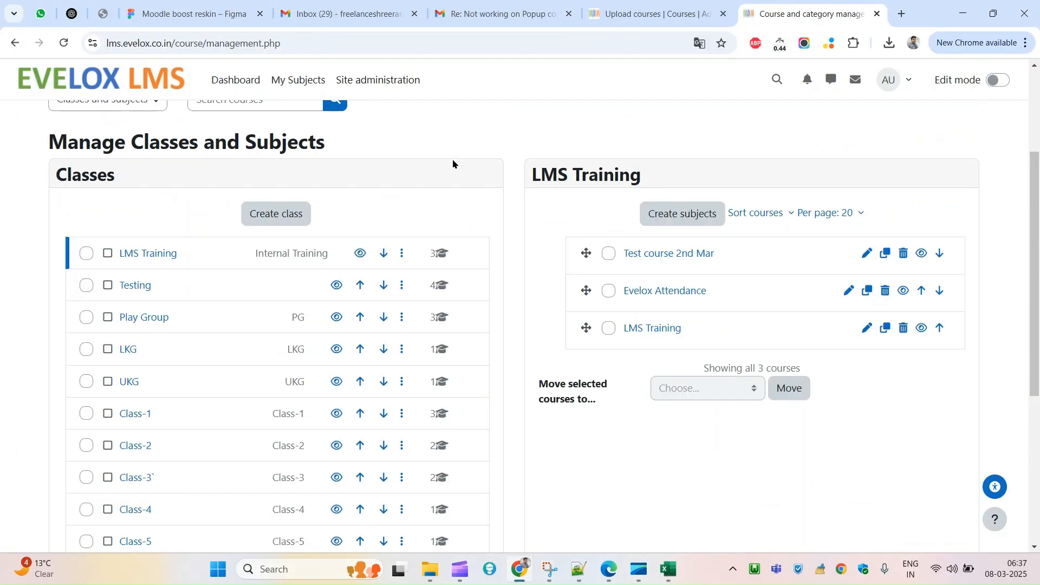
{"action": "triple_click", "coordinate": [191, 255]}
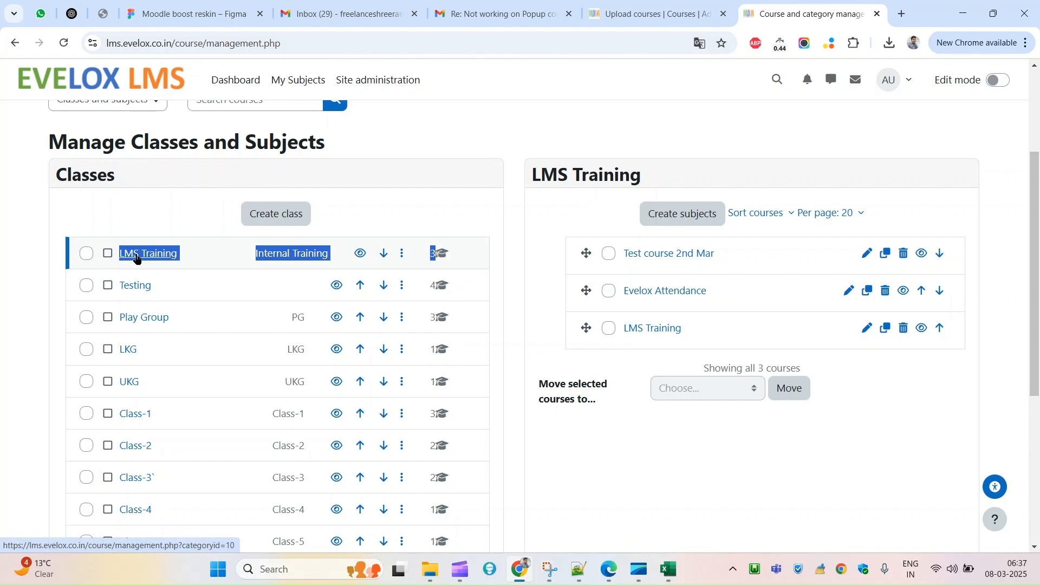
- Return to the upload preview in the other browser tab and upload the courses with the default values
{"action": "left_click", "coordinate": [694, 5]}
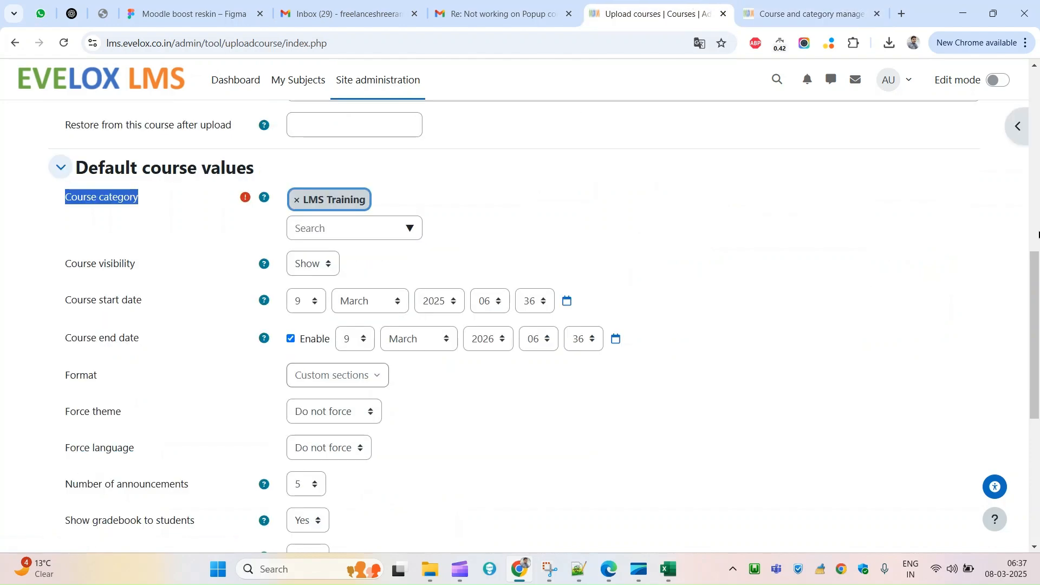
{"action": "scroll", "coordinate": [1033, 241], "scroll_direction": "down", "scroll_amount": 1}
{"action": "scroll", "coordinate": [520, 325], "scroll_direction": "down", "scroll_amount": 4}
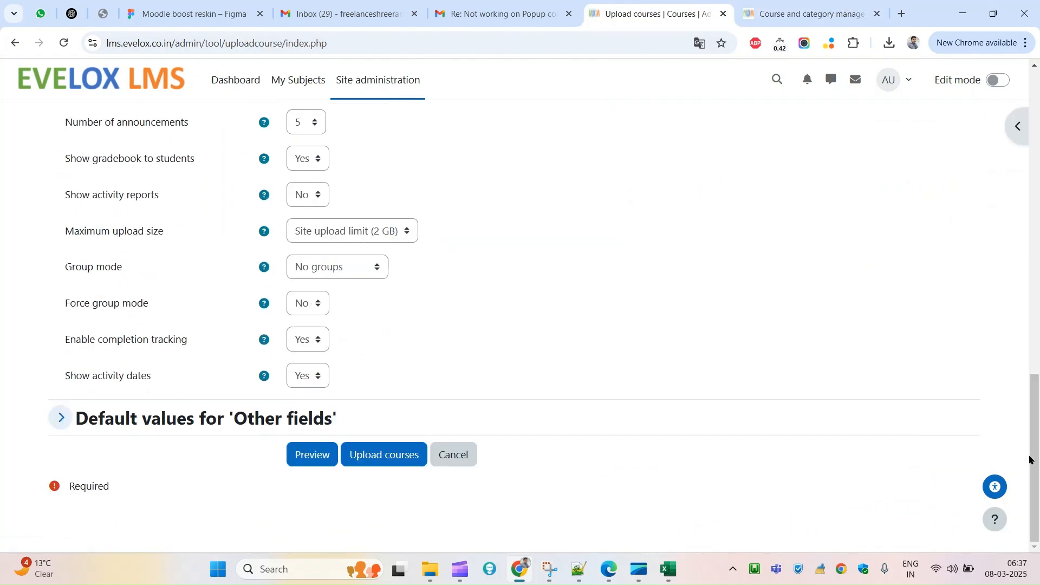
{"action": "left_click", "coordinate": [390, 455]}
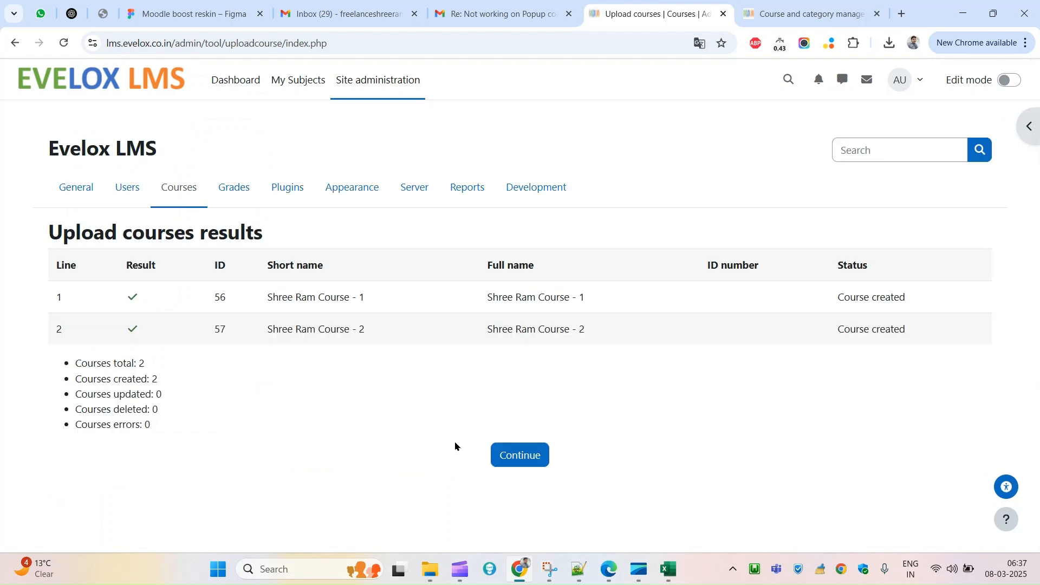
- Review the upload results table and its summary, and compare them with the course sheet in Excel
{"action": "triple_click", "coordinate": [99, 381]}
{"action": "triple_click", "coordinate": [90, 395]}
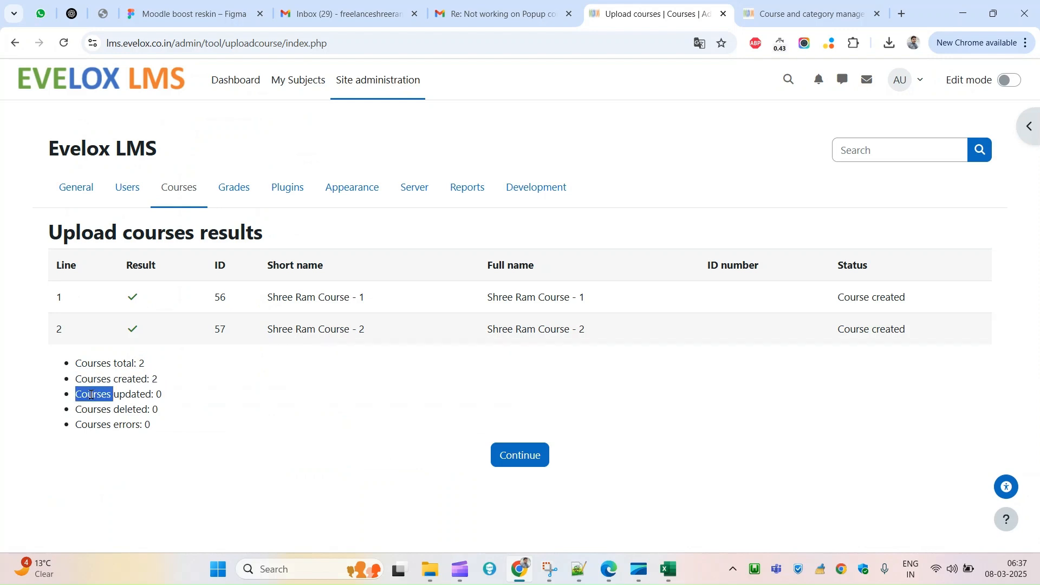
{"action": "triple_click", "coordinate": [90, 410]}
{"action": "left_click_drag", "start_coordinate": [149, 442], "coordinate": [76, 358]}
{"action": "left_click_drag", "start_coordinate": [968, 342], "coordinate": [81, 266]}
{"action": "left_click", "coordinate": [524, 228]}
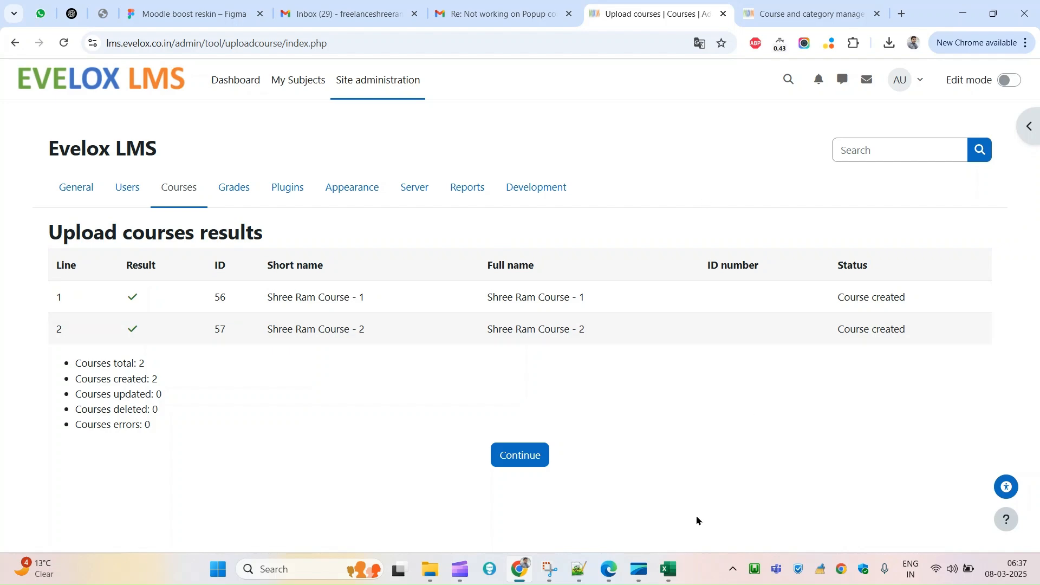
{"action": "left_click", "coordinate": [669, 569]}
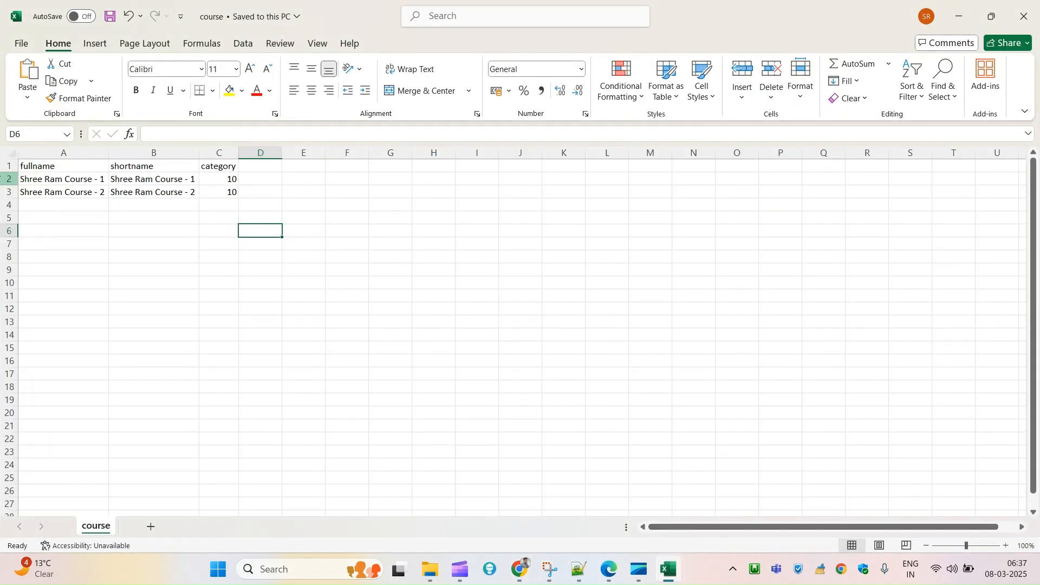
{"action": "left_click", "coordinate": [665, 573]}
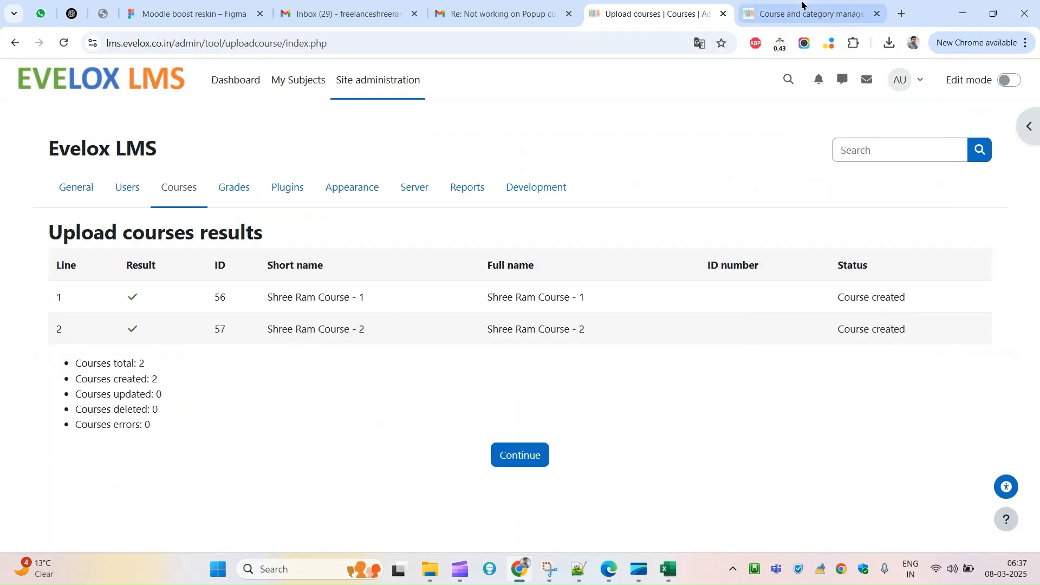
- Reload the class and subject management page and view the courses listed under LMS Training
{"action": "left_click", "coordinate": [785, 7]}
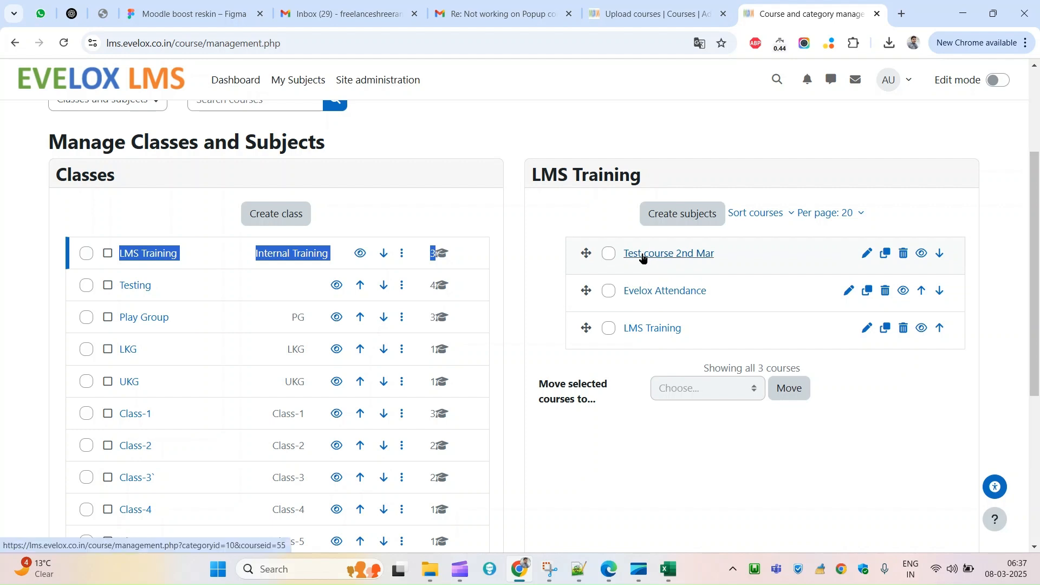
{"action": "right_click", "coordinate": [662, 117]}
{"action": "left_click", "coordinate": [710, 165]}
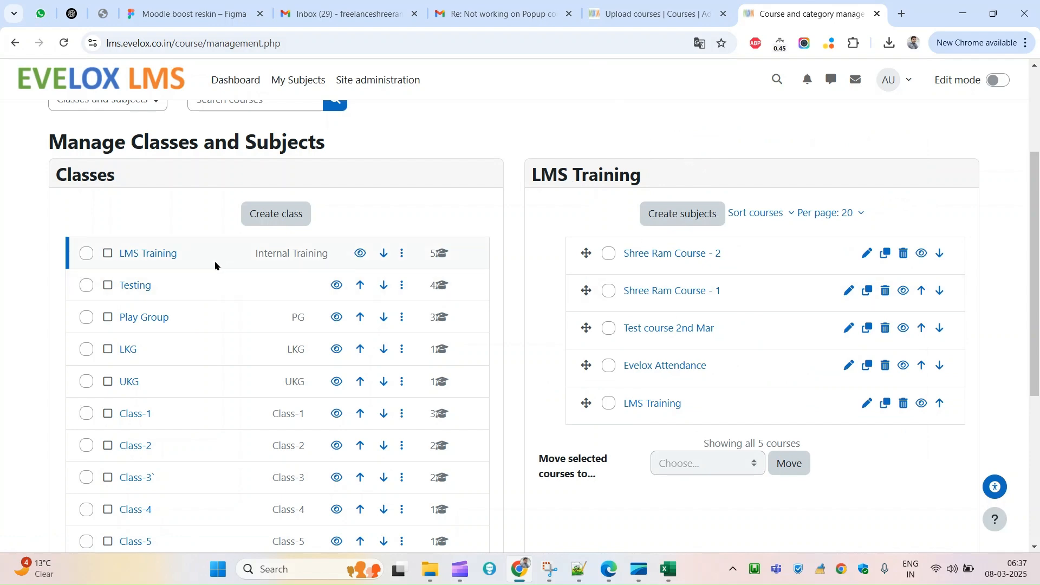
{"action": "left_click", "coordinate": [161, 255]}
{"action": "left_click_drag", "start_coordinate": [710, 456], "coordinate": [701, 237]}
{"action": "scroll", "coordinate": [699, 244], "scroll_direction": "down", "scroll_amount": 3}
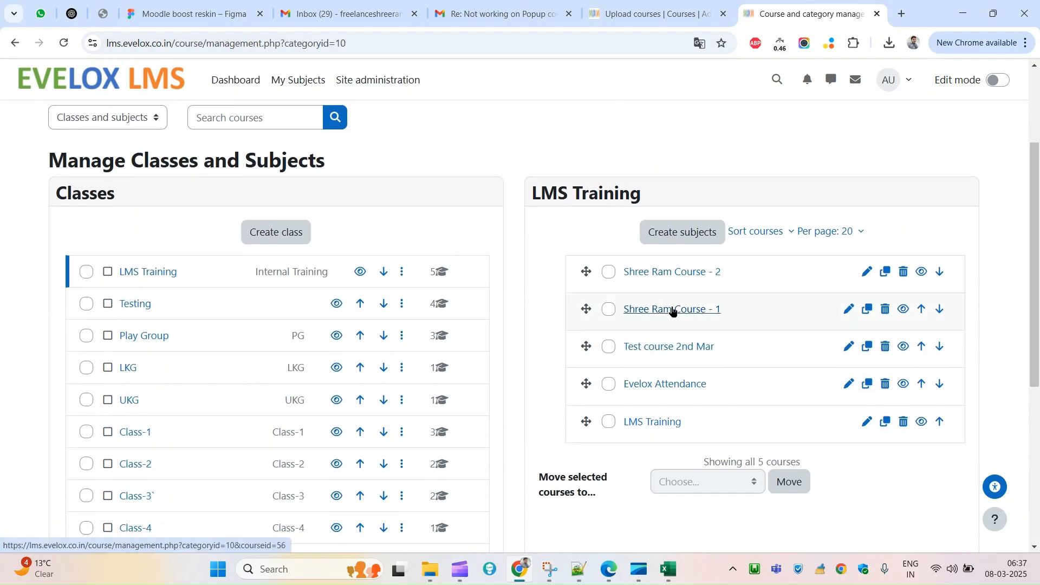
- Open the uploaded Course - 1 from the LMS Training list and look over the sections on its course page
{"action": "left_click", "coordinate": [673, 310]}
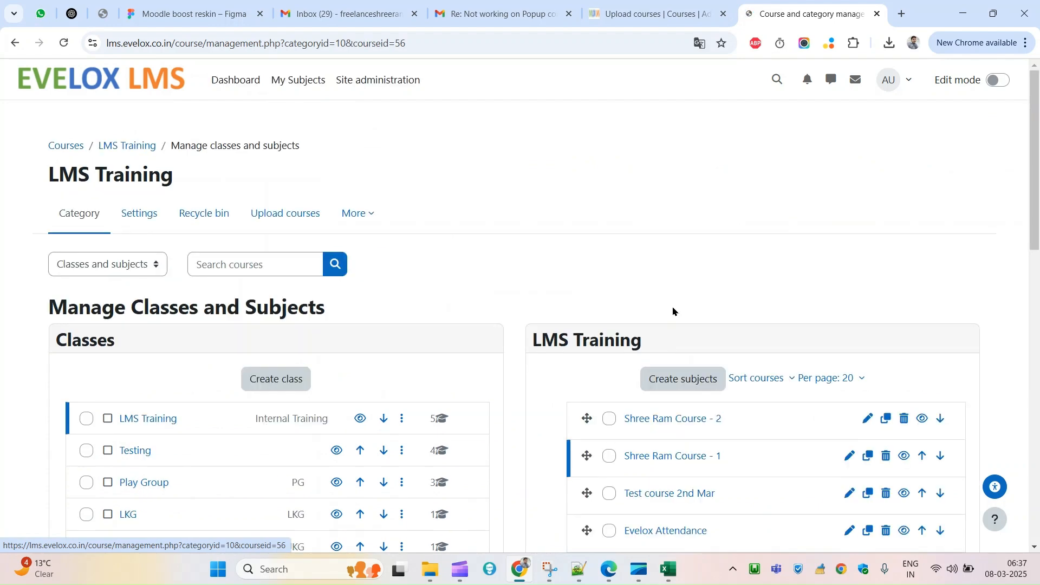
{"action": "scroll", "coordinate": [1017, 394], "scroll_direction": "down", "scroll_amount": 15}
{"action": "left_click", "coordinate": [383, 274]}
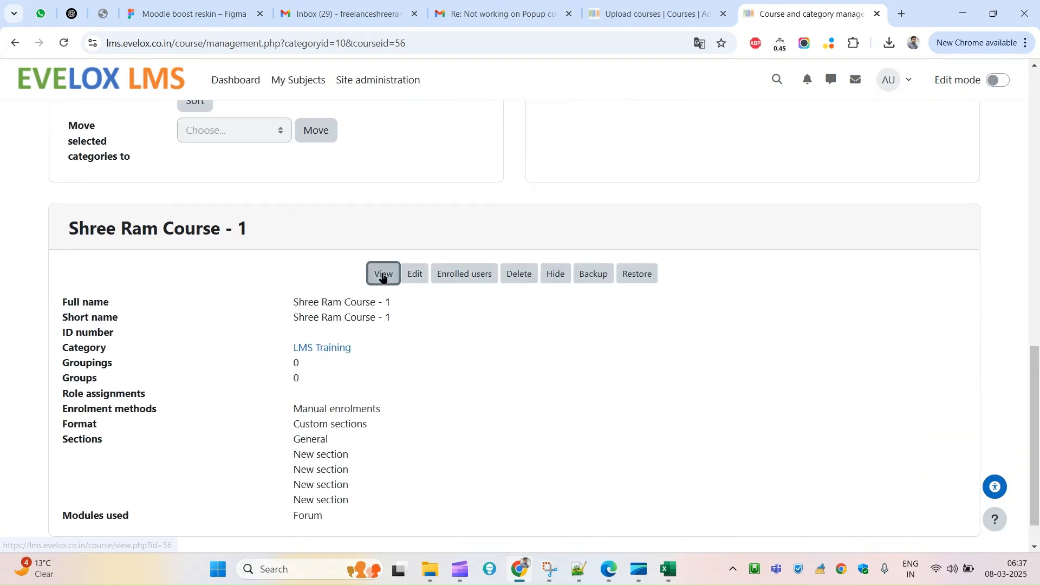
{"action": "scroll", "coordinate": [1025, 311], "scroll_direction": "down", "scroll_amount": 2}
{"action": "left_click_drag", "start_coordinate": [678, 295], "coordinate": [225, 248]}
{"action": "left_click", "coordinate": [520, 317]}
{"action": "scroll", "coordinate": [632, 241], "scroll_direction": "up", "scroll_amount": 2}
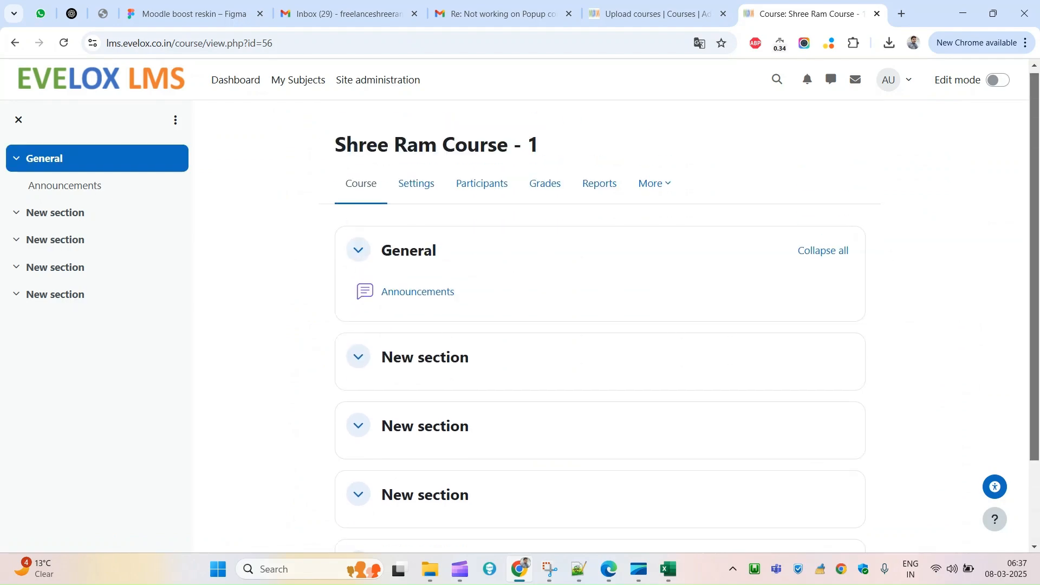
- Open the settings of this course and examine its course start date and end date
{"action": "left_click", "coordinate": [415, 184]}
{"action": "scroll", "coordinate": [631, 325], "scroll_direction": "down", "scroll_amount": 5}
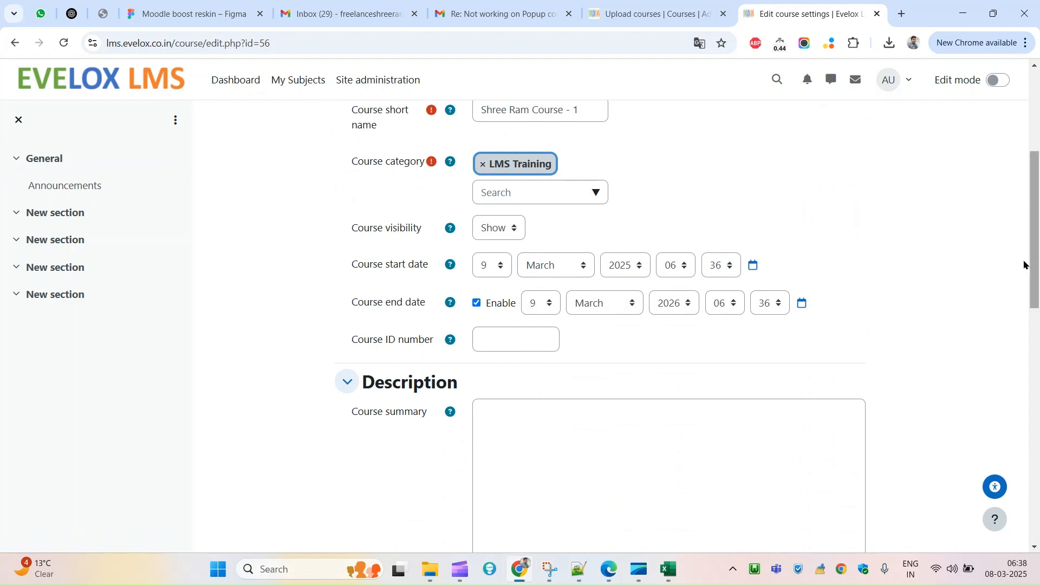
{"action": "scroll", "coordinate": [487, 379], "scroll_direction": "down", "scroll_amount": 2}
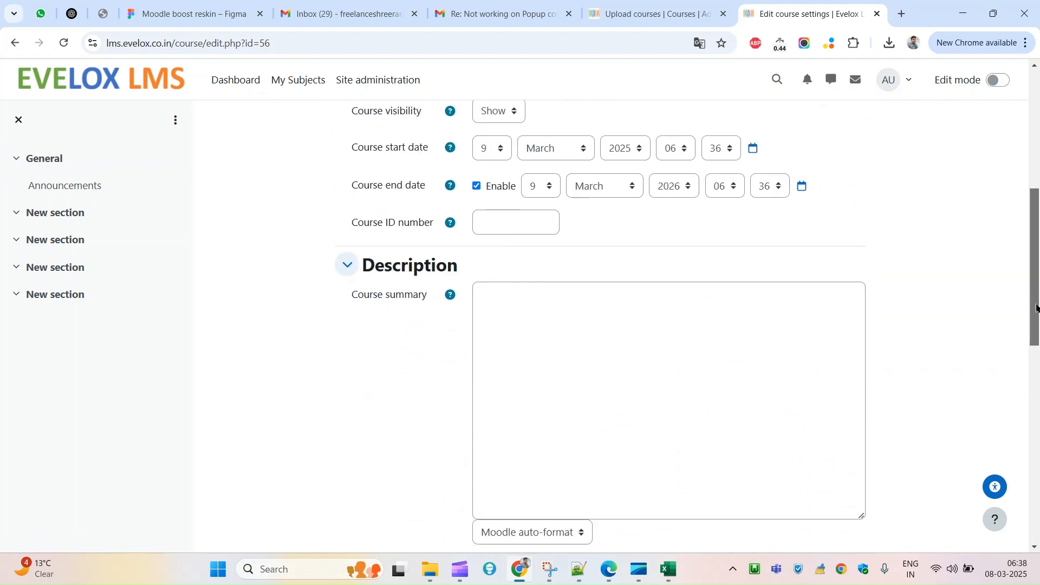
{"action": "scroll", "coordinate": [383, 267], "scroll_direction": "up", "scroll_amount": 1}
{"action": "left_click_drag", "start_coordinate": [350, 241], "coordinate": [830, 253]}
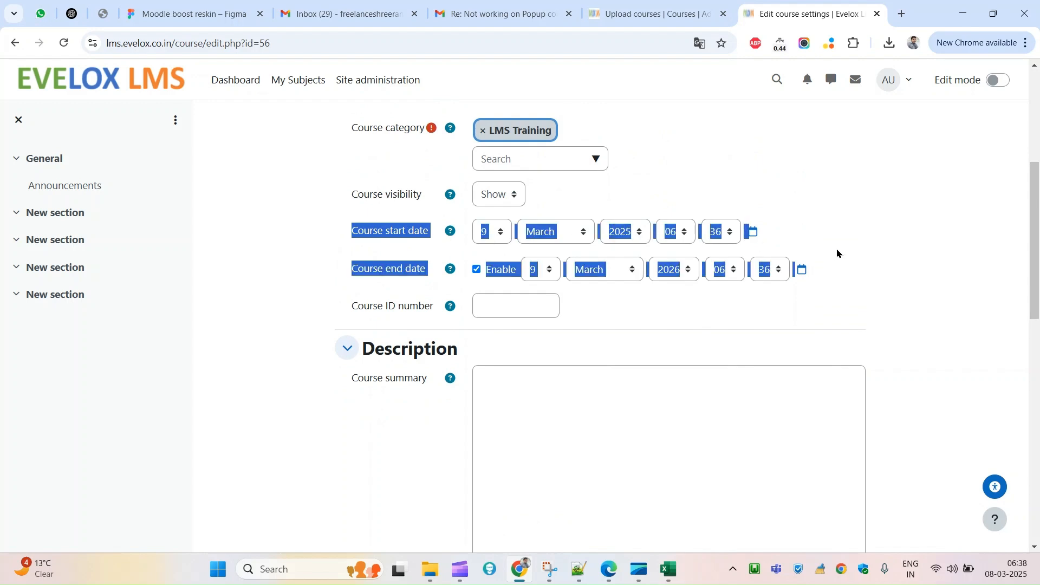
{"action": "left_click", "coordinate": [930, 271]}
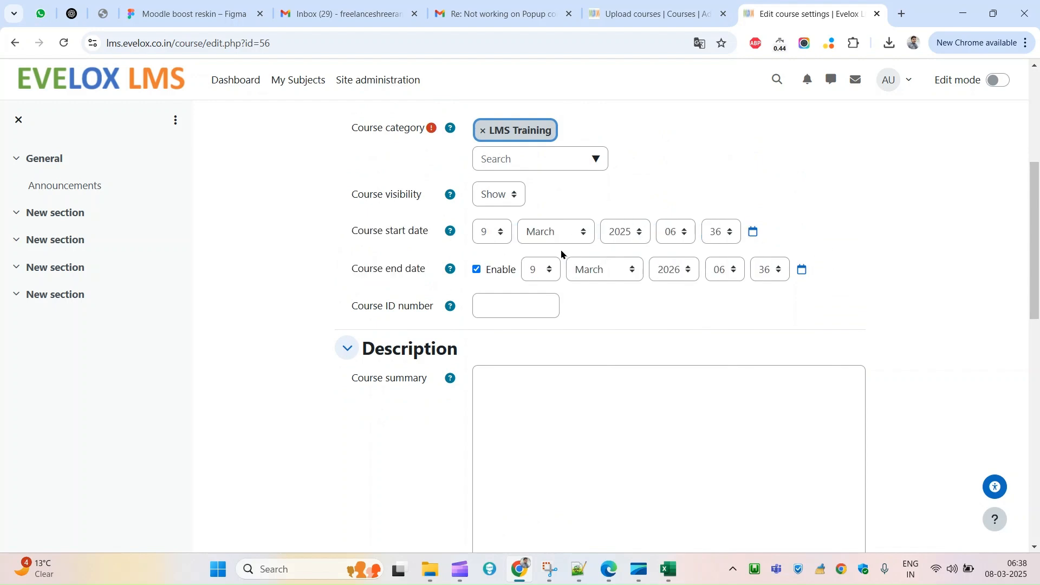
{"action": "triple_click", "coordinate": [374, 234]}
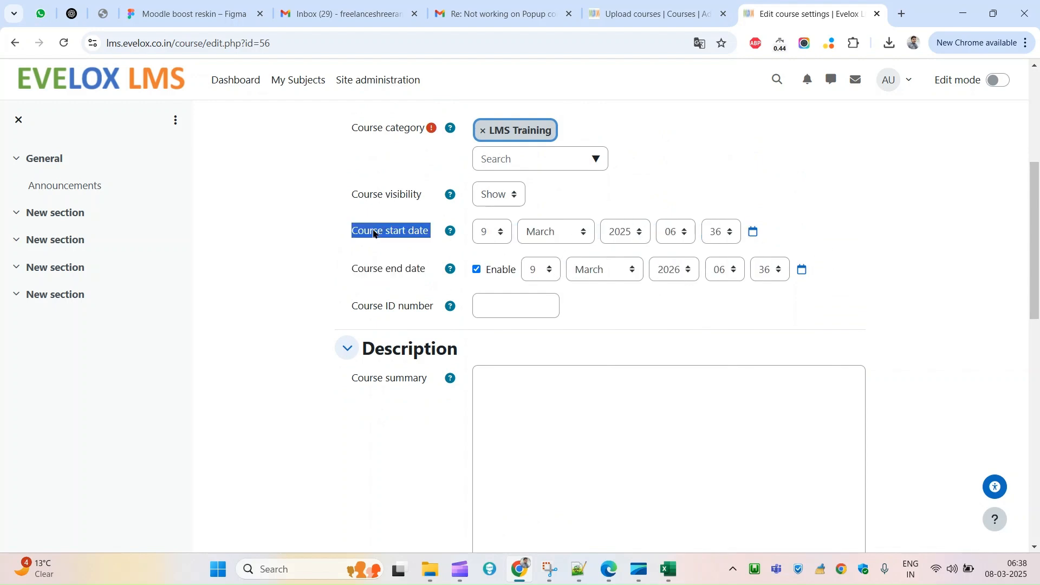
- Examine the course end date and the remaining general settings of this course
{"action": "left_click_drag", "start_coordinate": [336, 272], "coordinate": [854, 273]}
{"action": "left_click", "coordinate": [853, 273]}
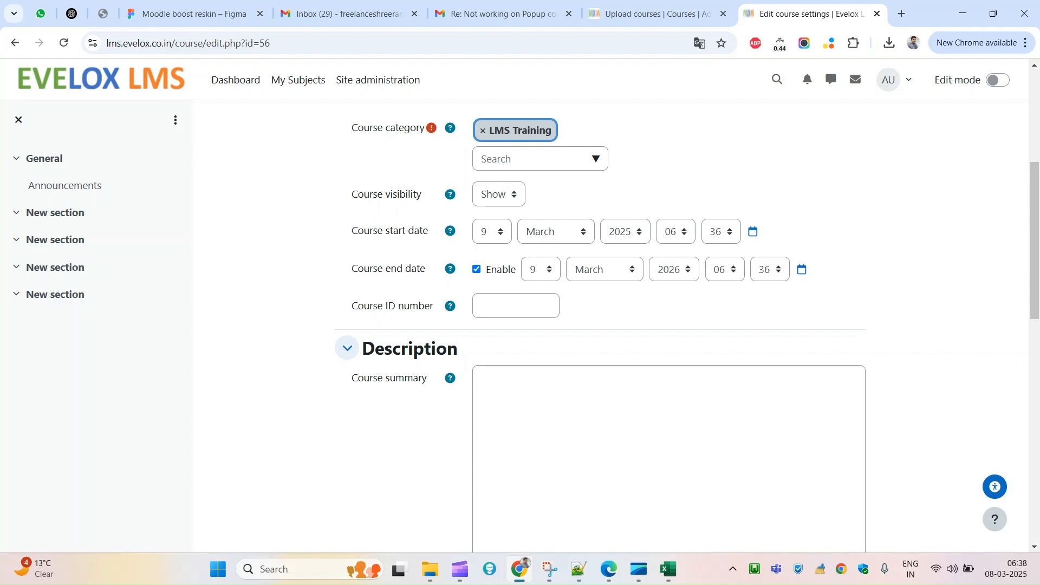
{"action": "scroll", "coordinate": [601, 325], "scroll_direction": "down", "scroll_amount": 9}
{"action": "scroll", "coordinate": [601, 325], "scroll_direction": "up", "scroll_amount": 11}
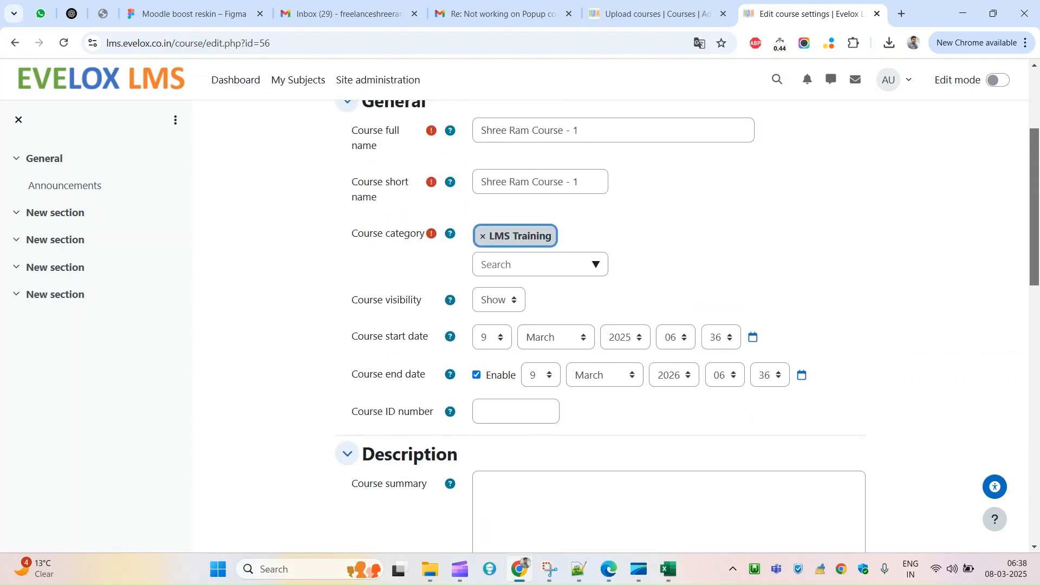
- Inspect the Course ID number field's HTML and copy its name attribute, idnumber
{"action": "left_click", "coordinate": [514, 409]}
{"action": "right_click", "coordinate": [514, 409]}
{"action": "left_click", "coordinate": [597, 392]}
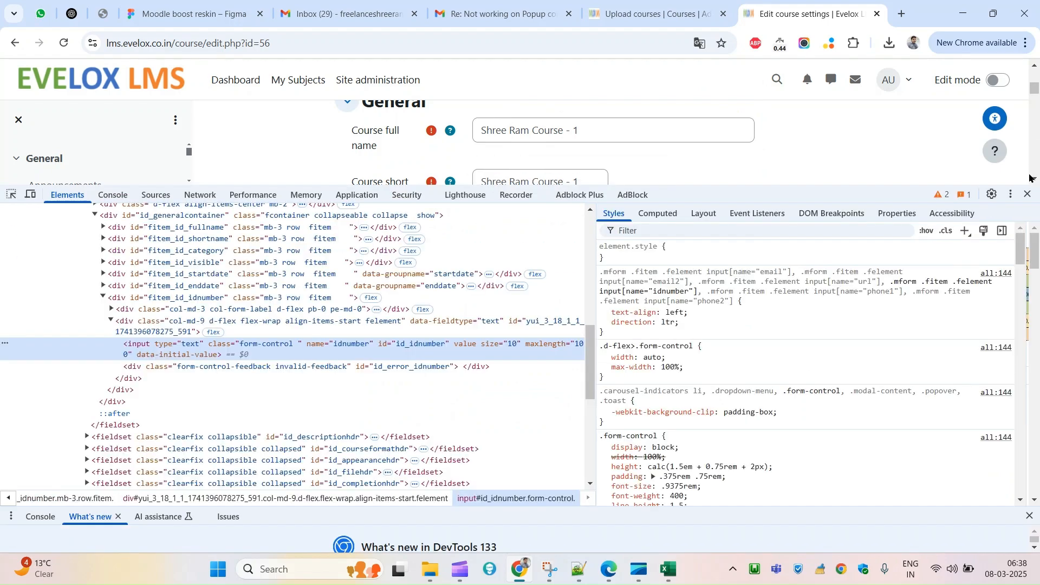
{"action": "left_click", "coordinate": [1031, 178]}
{"action": "left_click", "coordinate": [1032, 177]}
{"action": "left_click", "coordinate": [1031, 178]}
{"action": "double_click", "coordinate": [350, 344]}
{"action": "key", "text": "ctrl+c"}
- In the Excel course sheet, paste idnumber as the header in D1, matching the sheet's own formatting
{"action": "left_click", "coordinate": [667, 568]}
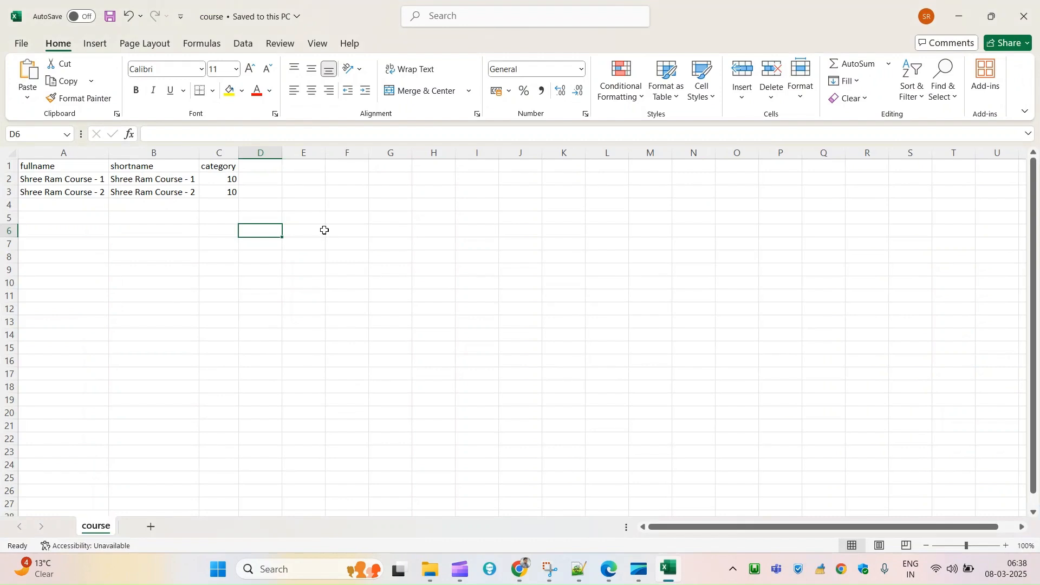
{"action": "left_click", "coordinate": [266, 168]}
{"action": "key", "text": "ctrl+v"}
{"action": "left_click", "coordinate": [305, 182]}
{"action": "left_click", "coordinate": [317, 219]}
- Enter the ID numbers myid1 in D2 and myid2 in D3 for the two courses
{"action": "left_click", "coordinate": [268, 184]}
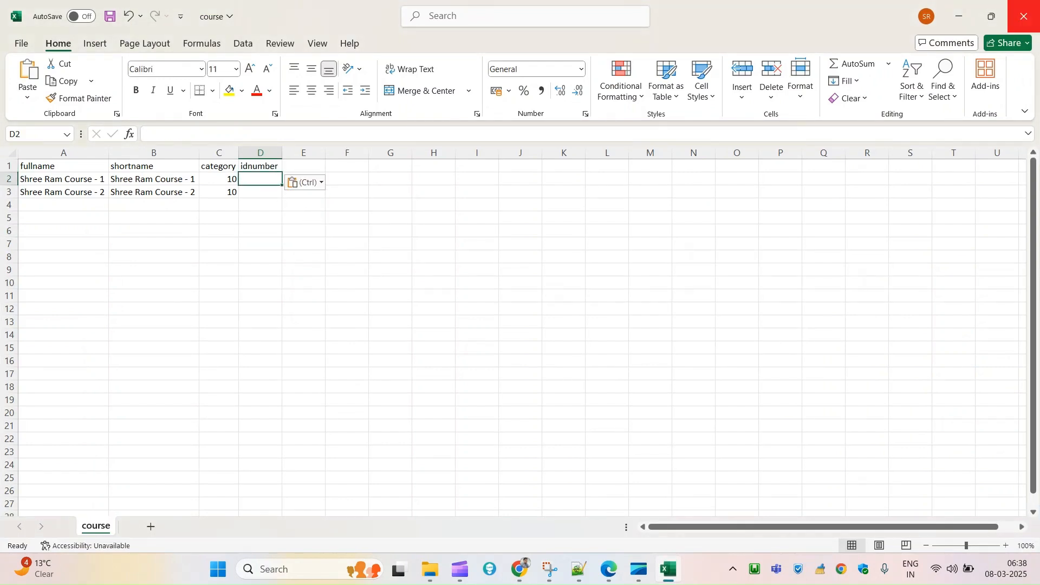
{"action": "type", "text": "myid1"}
{"action": "key", "text": "Return"}
{"action": "type", "text": "myid2"}
{"action": "key", "text": "Return"}
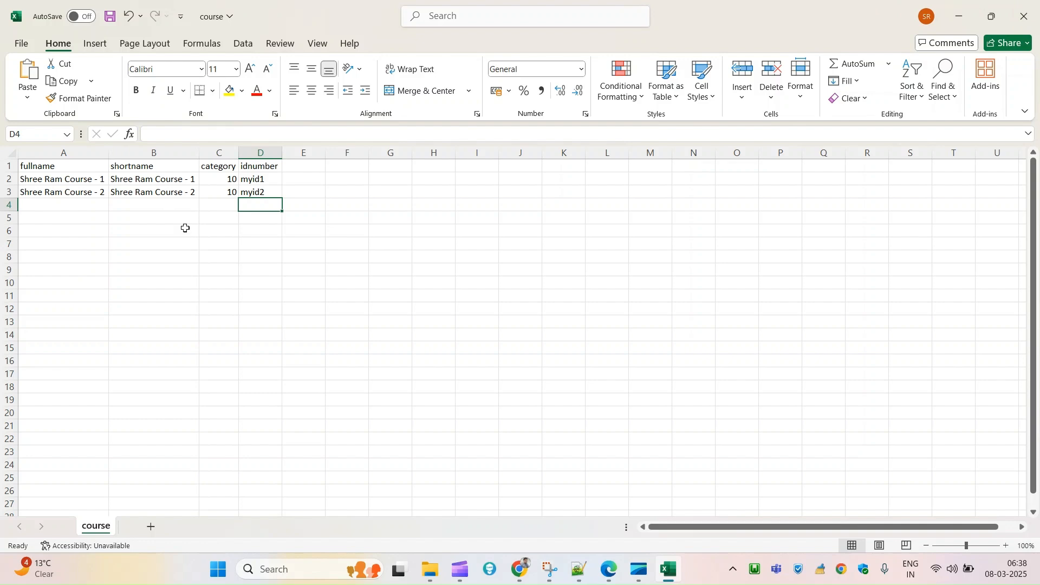
- Back in Chrome, close the developer tools and continue from the upload results to a new course upload form
{"action": "left_click", "coordinate": [519, 568]}
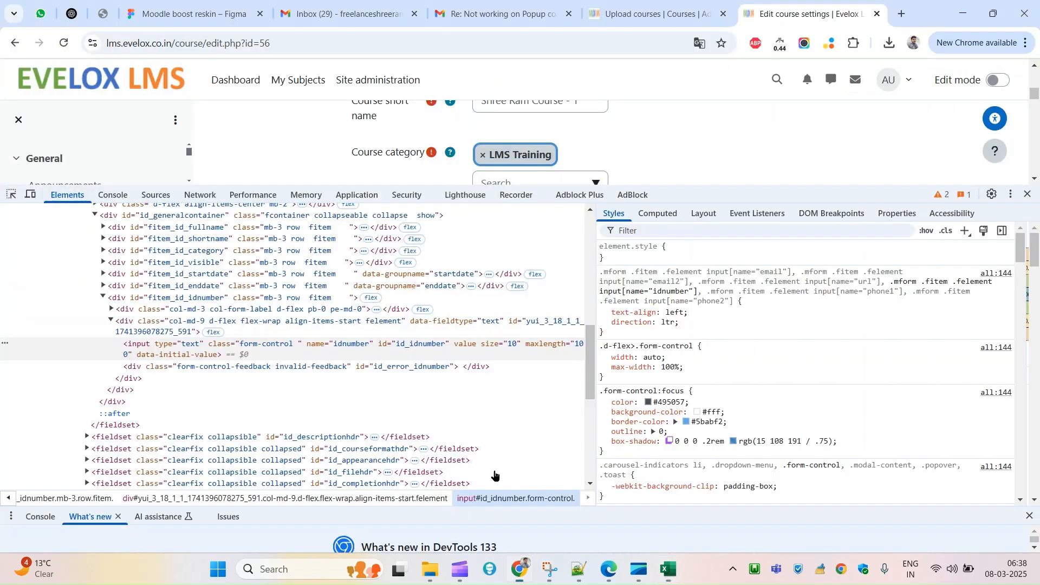
{"action": "left_click", "coordinate": [1028, 194]}
{"action": "left_click", "coordinate": [623, 13]}
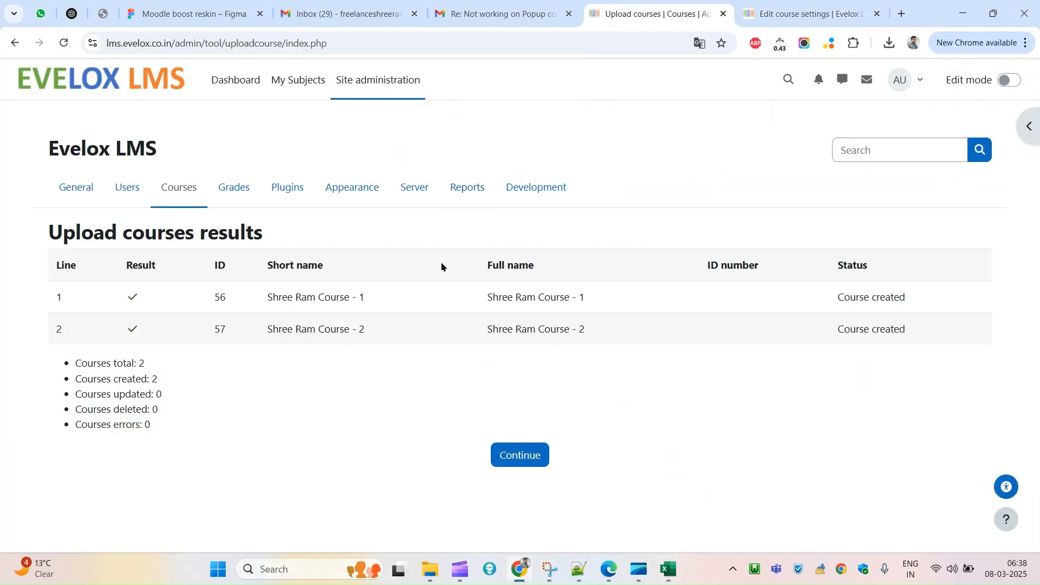
{"action": "left_click", "coordinate": [515, 456]}
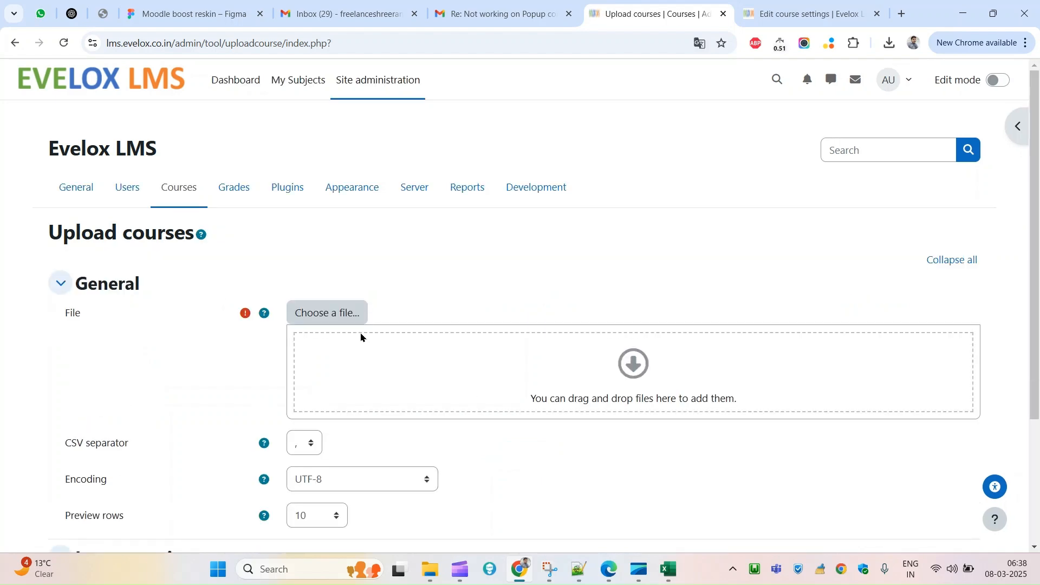
- Try to upload and preview course.csv with the mode that creates new courses only and skips existing ones
{"action": "left_click", "coordinate": [339, 322]}
{"action": "left_click", "coordinate": [440, 263]}
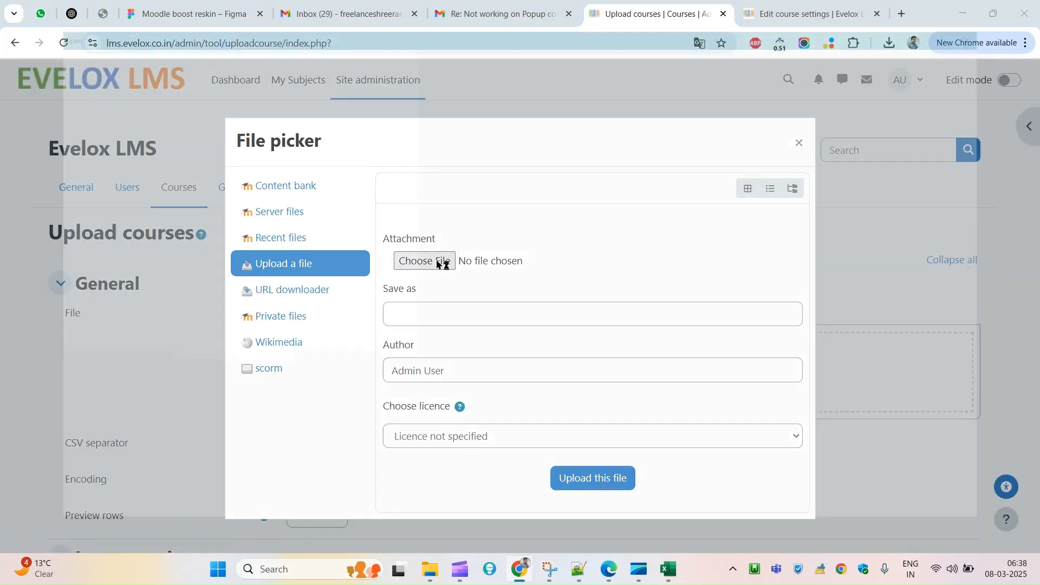
{"action": "double_click", "coordinate": [228, 124]}
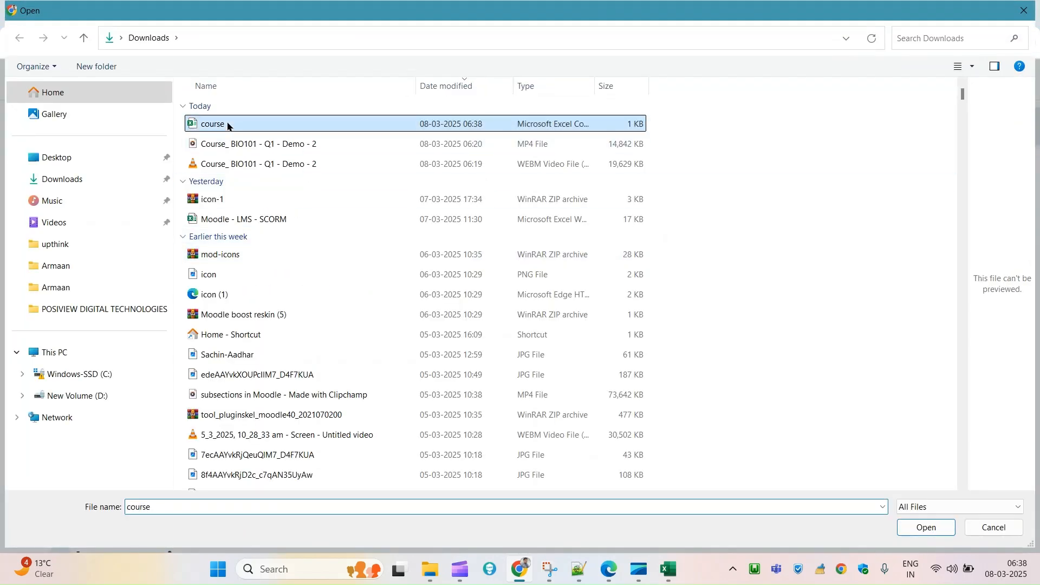
{"action": "left_click", "coordinate": [594, 476]}
{"action": "scroll", "coordinate": [1025, 332], "scroll_direction": "down", "scroll_amount": 2}
{"action": "left_click_drag", "start_coordinate": [1025, 332], "coordinate": [1024, 366]}
{"action": "left_click", "coordinate": [310, 457]}
{"action": "left_click_drag", "start_coordinate": [1032, 229], "coordinate": [1001, 405]}
{"action": "left_click", "coordinate": [13, 43]}
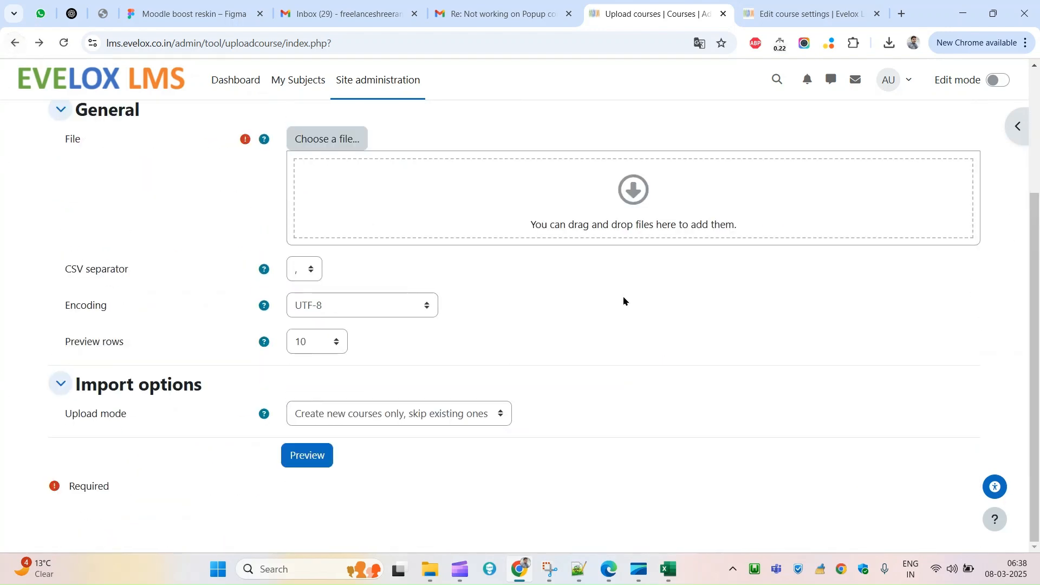
- Choose course.csv from Downloads again and upload it to the course upload form
{"action": "left_click", "coordinate": [329, 141]}
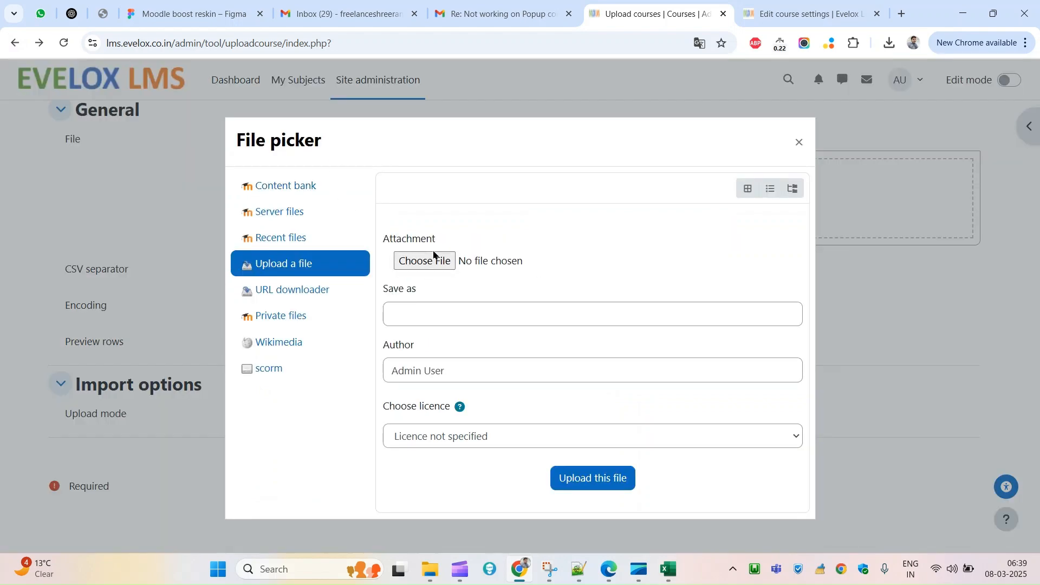
{"action": "left_click", "coordinate": [433, 258]}
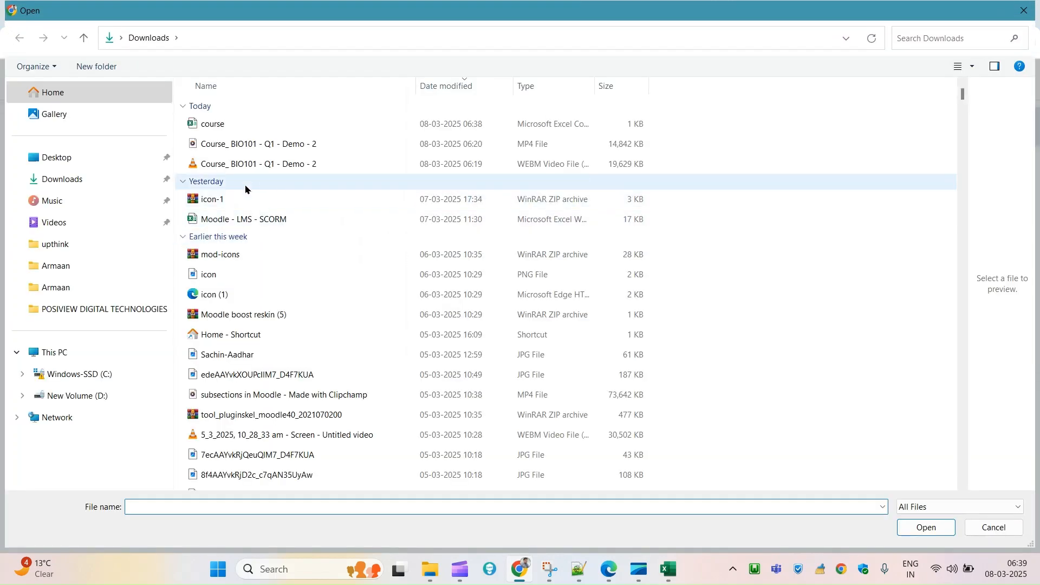
{"action": "double_click", "coordinate": [217, 124]}
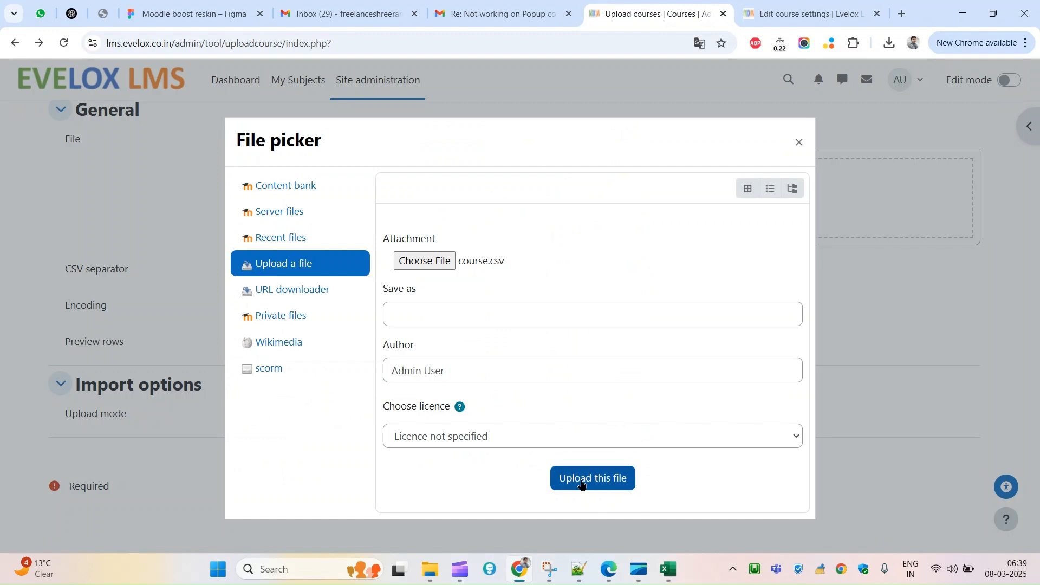
{"action": "left_click", "coordinate": [583, 481]}
{"action": "left_click", "coordinate": [552, 328]}
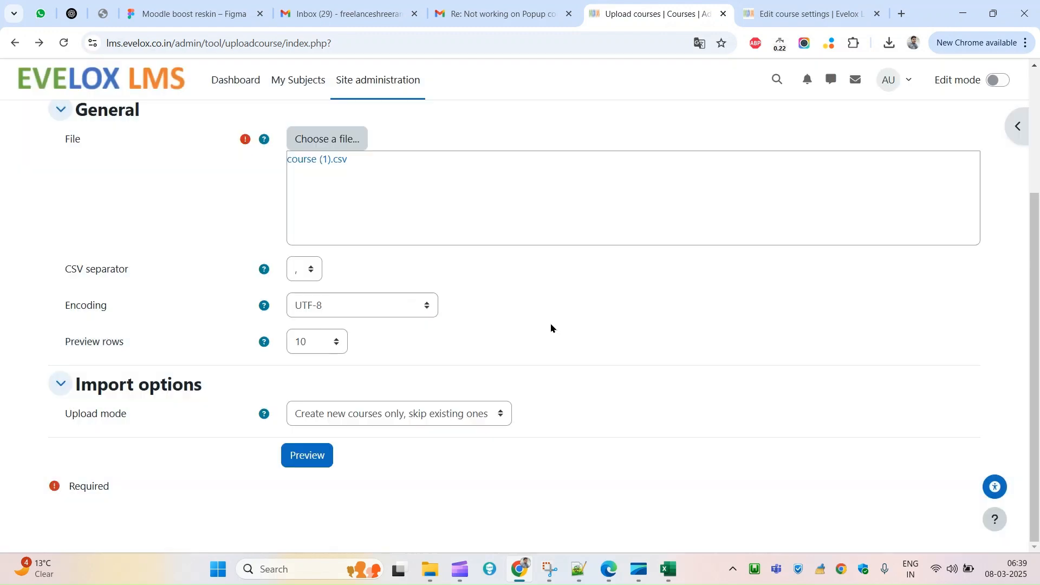
- Preview the upload with mode "Create new courses, or update existing ones" and update mode "Update with CSV data only"
{"action": "left_click", "coordinate": [373, 415]}
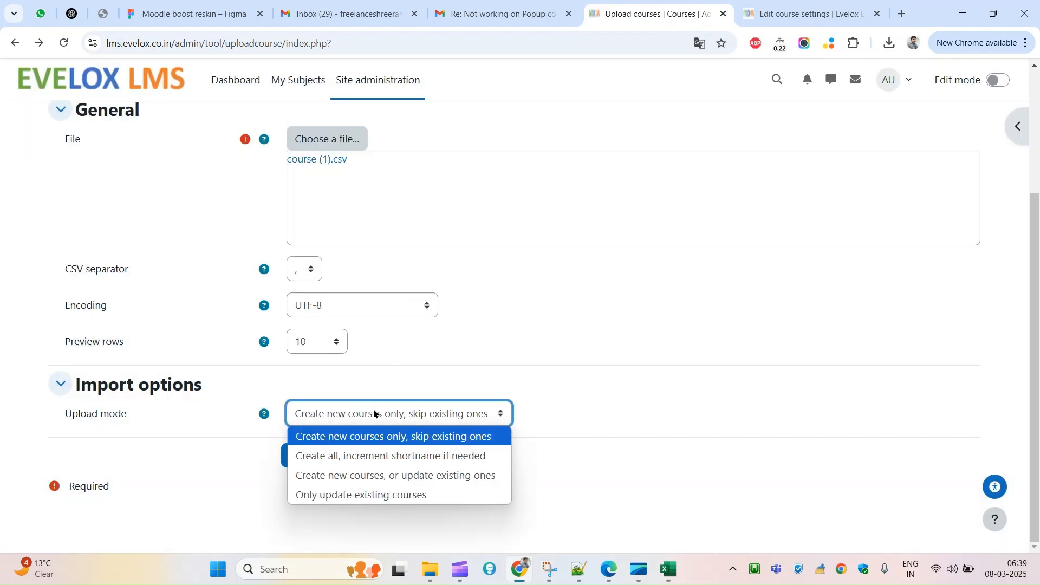
{"action": "left_click", "coordinate": [404, 476]}
{"action": "left_click_drag", "start_coordinate": [1034, 315], "coordinate": [1035, 398]}
{"action": "left_click", "coordinate": [338, 302]}
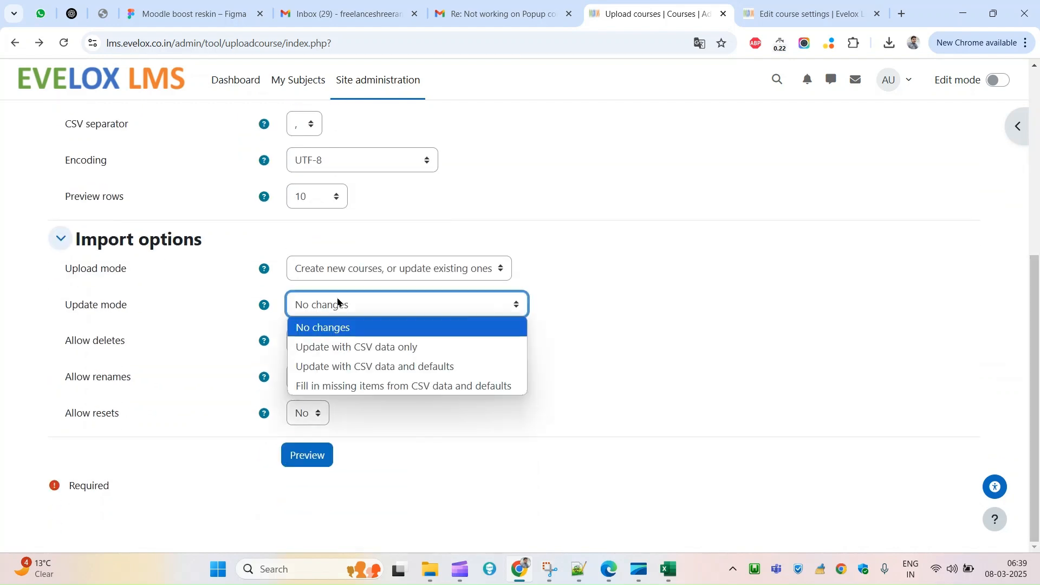
{"action": "left_click", "coordinate": [364, 348]}
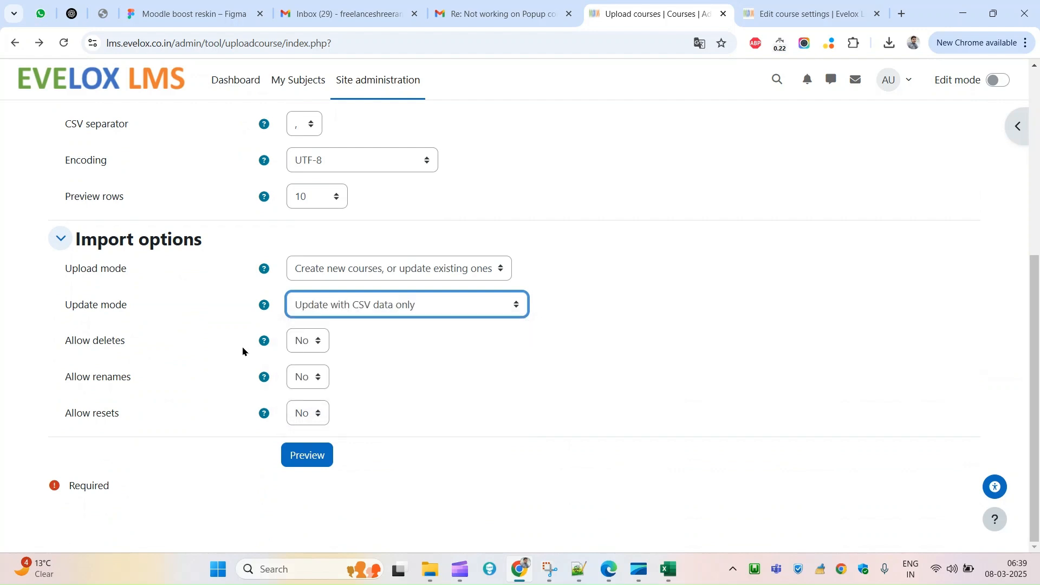
{"action": "left_click", "coordinate": [308, 460]}
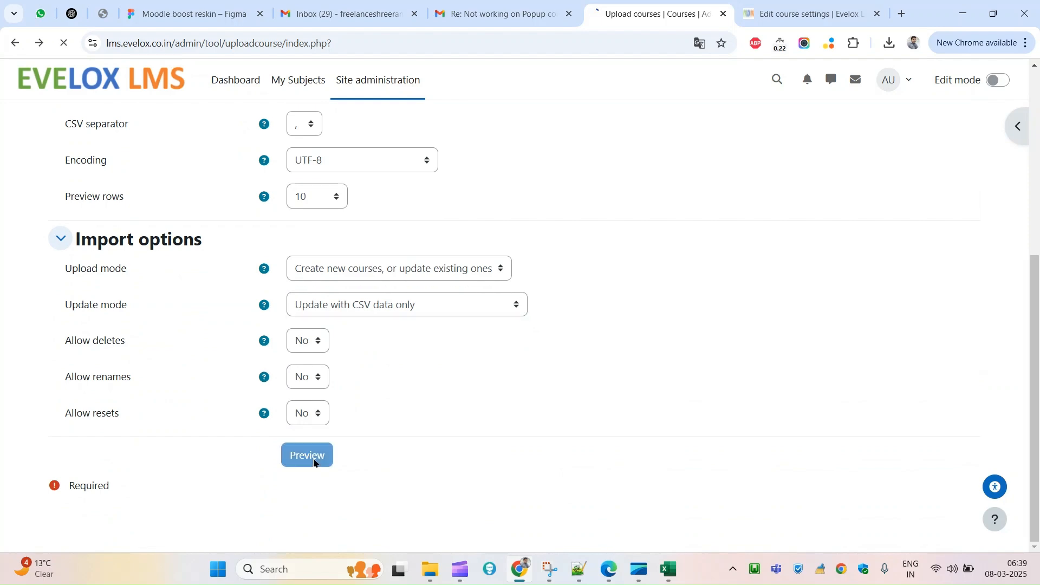
- Check the two course rows in the upload preview and run the course upload
{"action": "left_click_drag", "start_coordinate": [117, 267], "coordinate": [227, 266]}
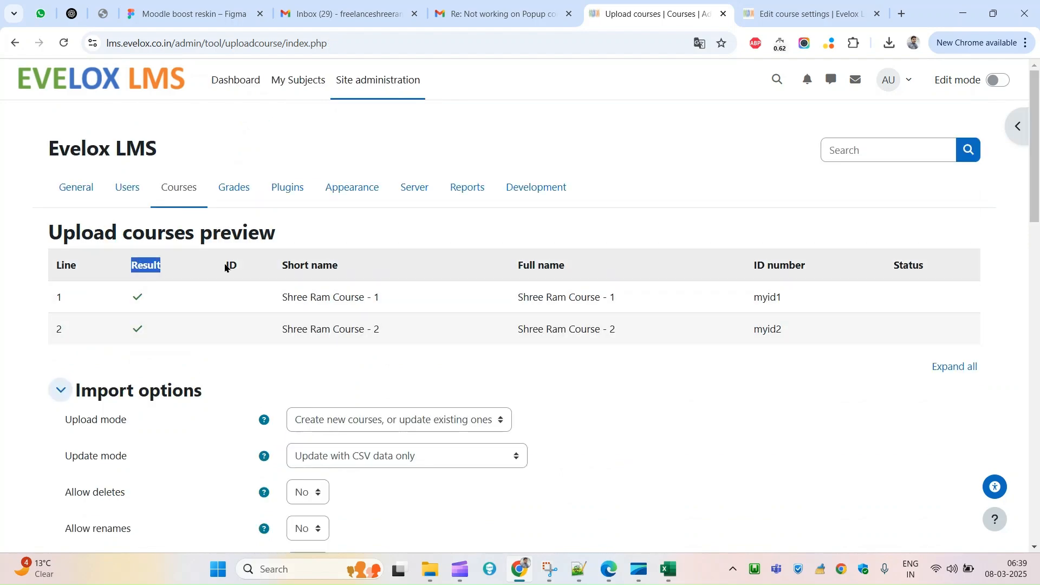
{"action": "left_click_drag", "start_coordinate": [1035, 201], "coordinate": [1035, 521]}
{"action": "left_click", "coordinate": [394, 454]}
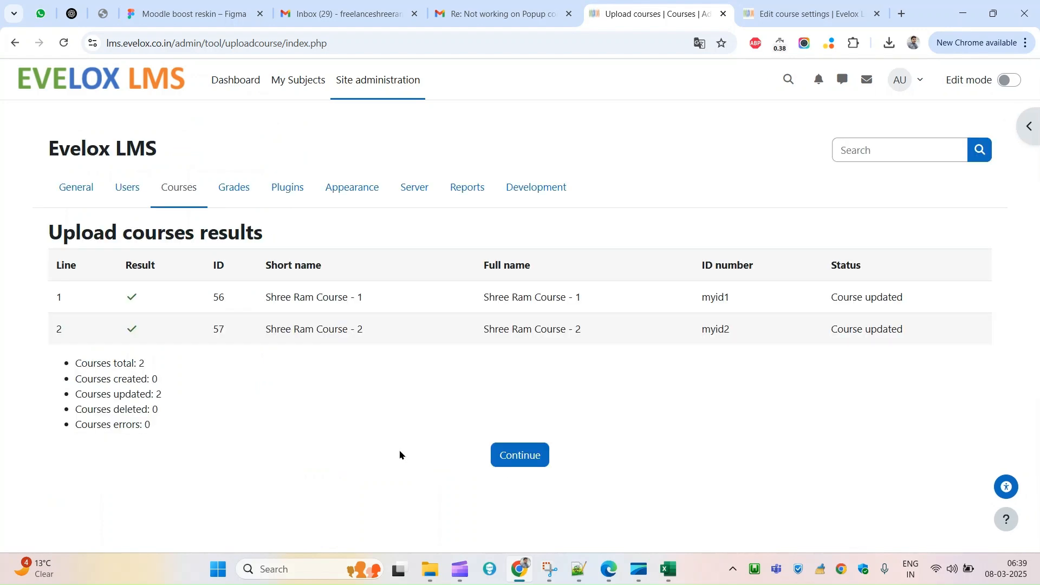
- Review the upload results summary for the total, created and updated courses
{"action": "left_click_drag", "start_coordinate": [71, 365], "coordinate": [163, 363]}
{"action": "left_click", "coordinate": [163, 364]}
{"action": "triple_click", "coordinate": [162, 364]}
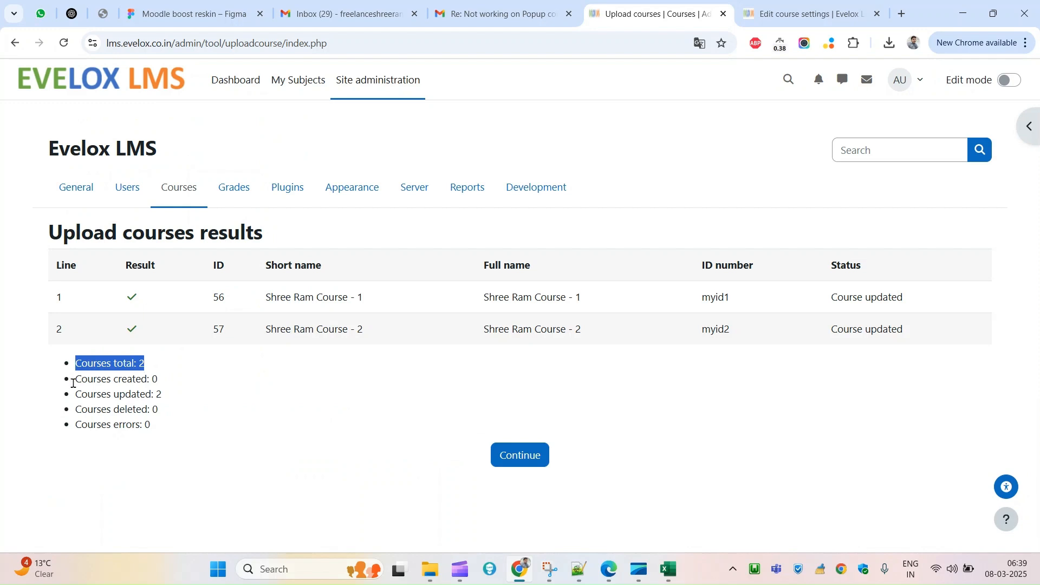
{"action": "triple_click", "coordinate": [118, 382]}
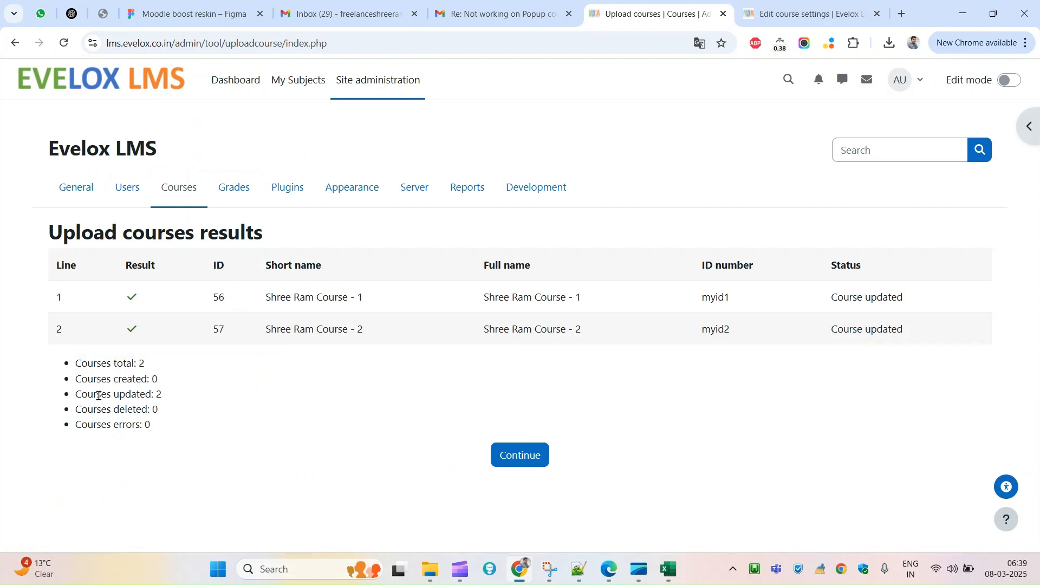
{"action": "triple_click", "coordinate": [99, 395]}
- Reload the settings page of the first course and check its Course ID number
{"action": "left_click", "coordinate": [792, 11]}
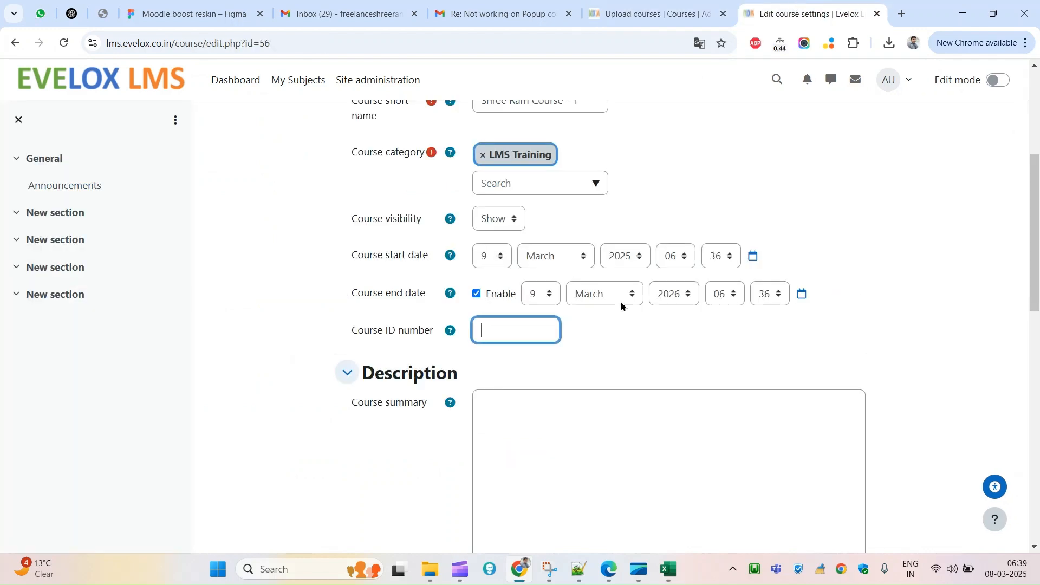
{"action": "right_click", "coordinate": [724, 146]}
{"action": "left_click", "coordinate": [769, 196]}
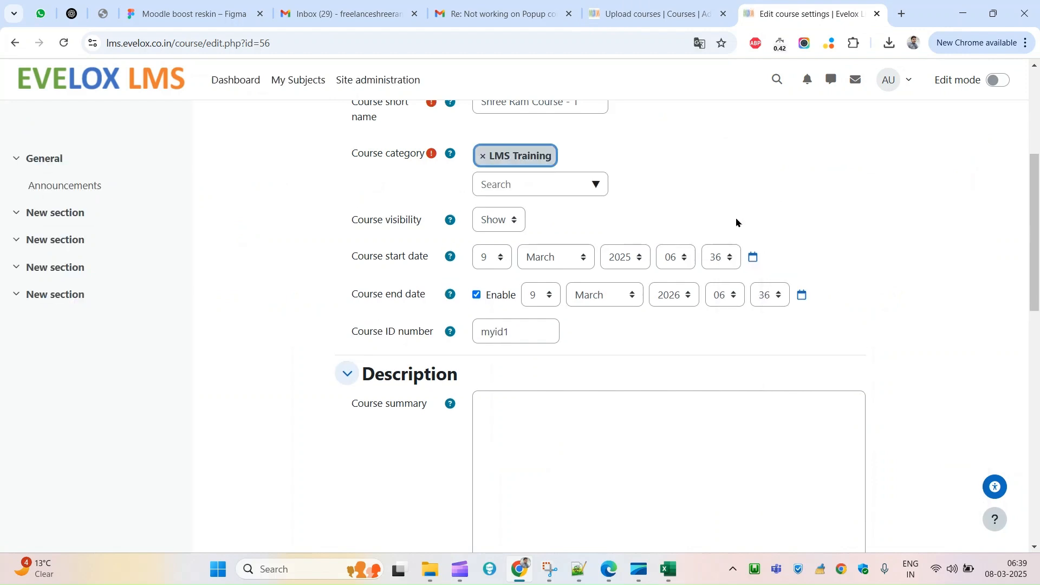
{"action": "left_click_drag", "start_coordinate": [526, 331], "coordinate": [654, 340]}
{"action": "left_click", "coordinate": [653, 340]}
- Look through the Description settings, expand Course format and open the list of available formats
{"action": "scroll", "coordinate": [677, 243], "scroll_direction": "down", "scroll_amount": 3}
{"action": "left_click", "coordinate": [639, 267]}
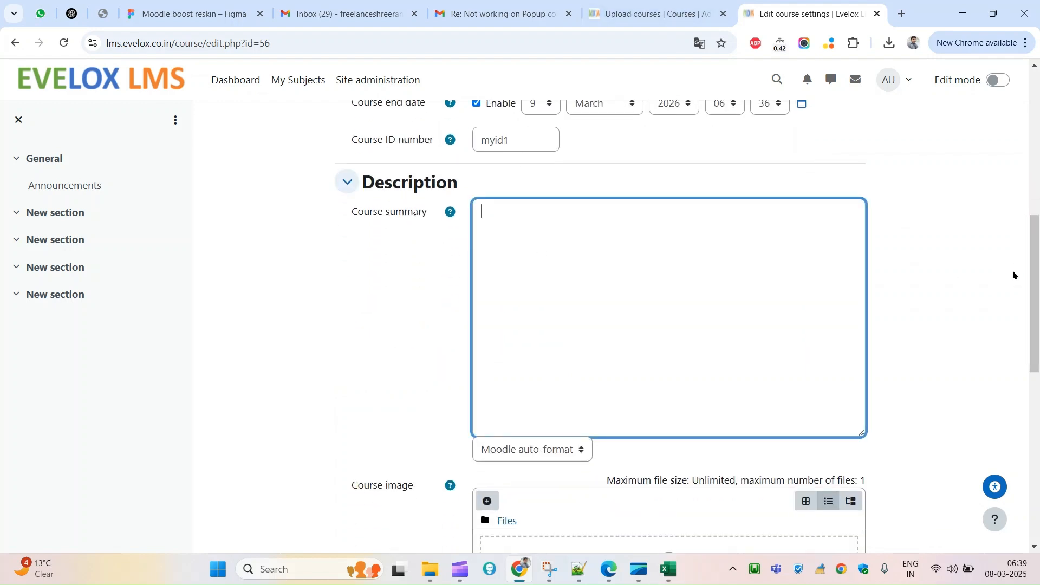
{"action": "left_click_drag", "start_coordinate": [1034, 280], "coordinate": [1034, 326]}
{"action": "left_click_drag", "start_coordinate": [1039, 388], "coordinate": [1038, 433]}
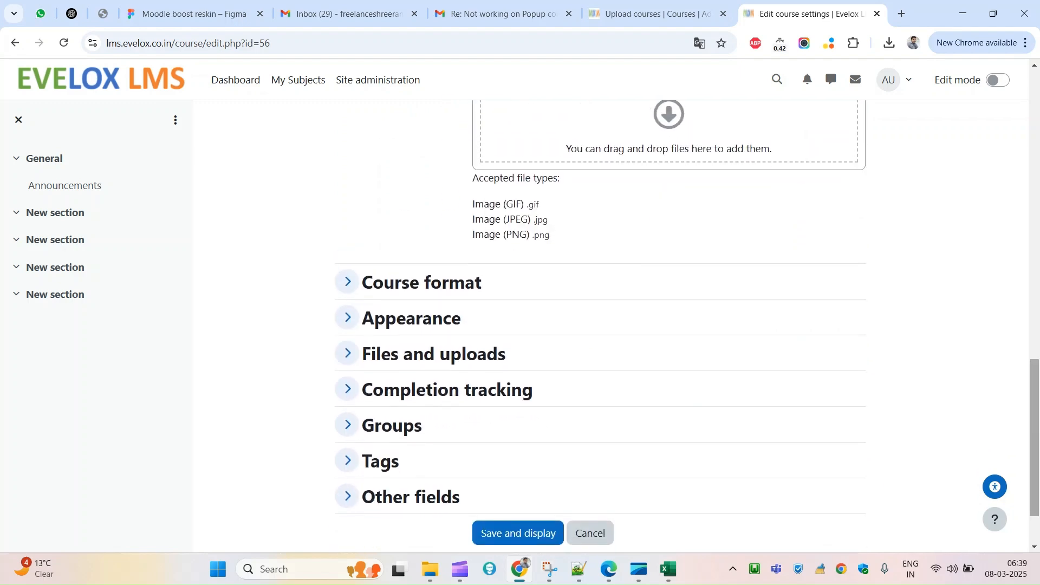
{"action": "left_click", "coordinate": [349, 283]}
{"action": "left_click", "coordinate": [546, 316]}
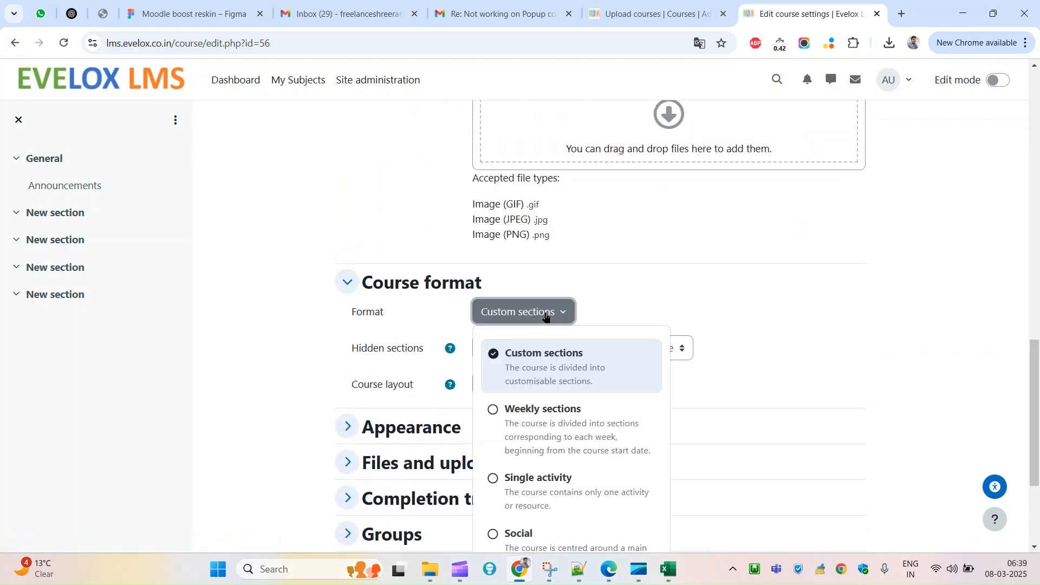
- Inspect the course Format selector's HTML and copy its name attribute, format
{"action": "right_click", "coordinate": [546, 315]}
{"action": "left_click", "coordinate": [626, 531]}
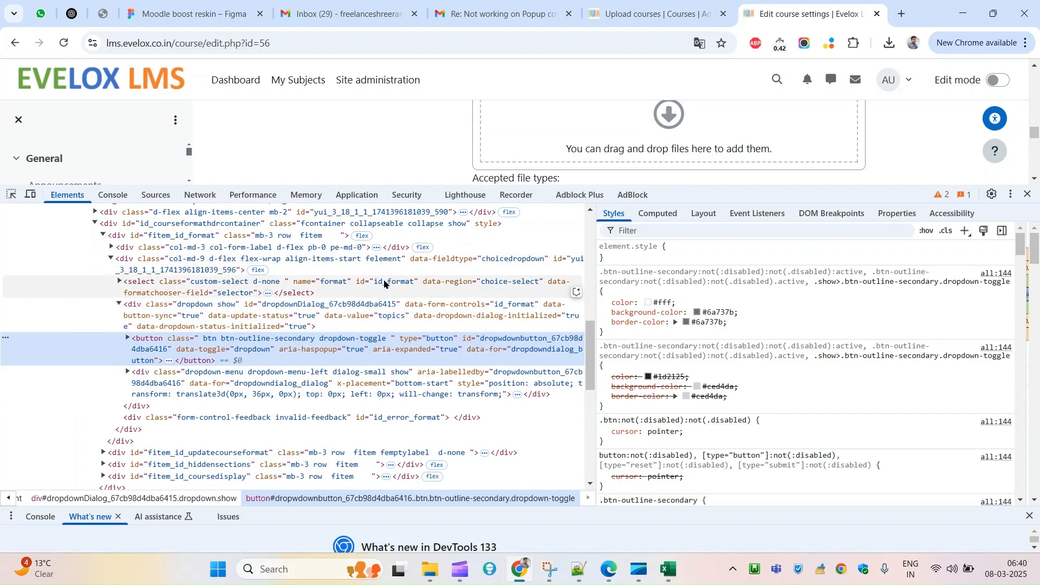
{"action": "left_click", "coordinate": [334, 282]}
{"action": "double_click", "coordinate": [333, 281]}
{"action": "key", "text": "ctrl+c"}
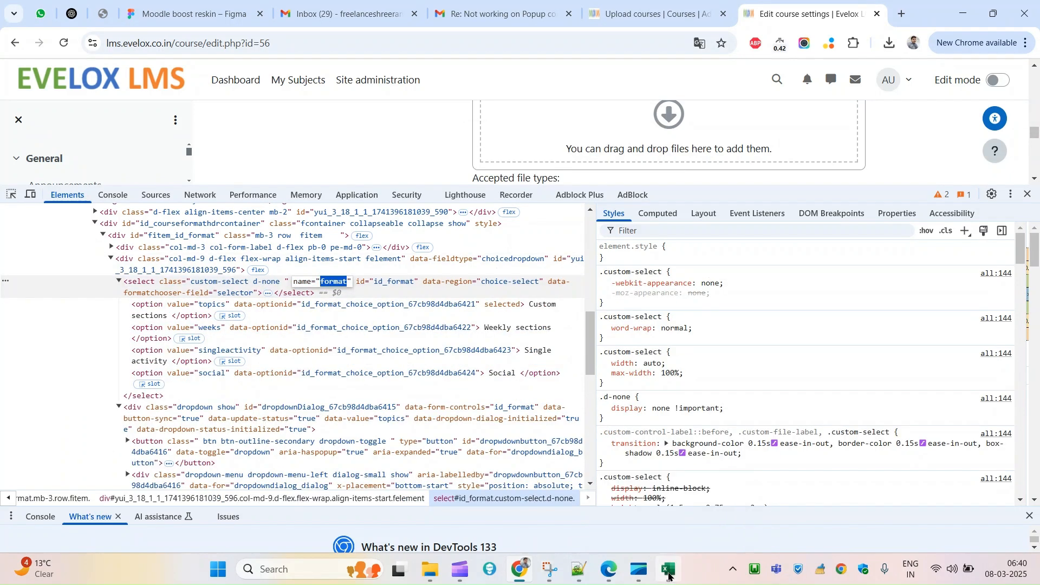
- In the Excel course sheet, paste format as the header in E1, matching the sheet's own formatting
{"action": "left_click", "coordinate": [669, 576]}
{"action": "left_click", "coordinate": [311, 166]}
{"action": "key", "text": "ctrl+v"}
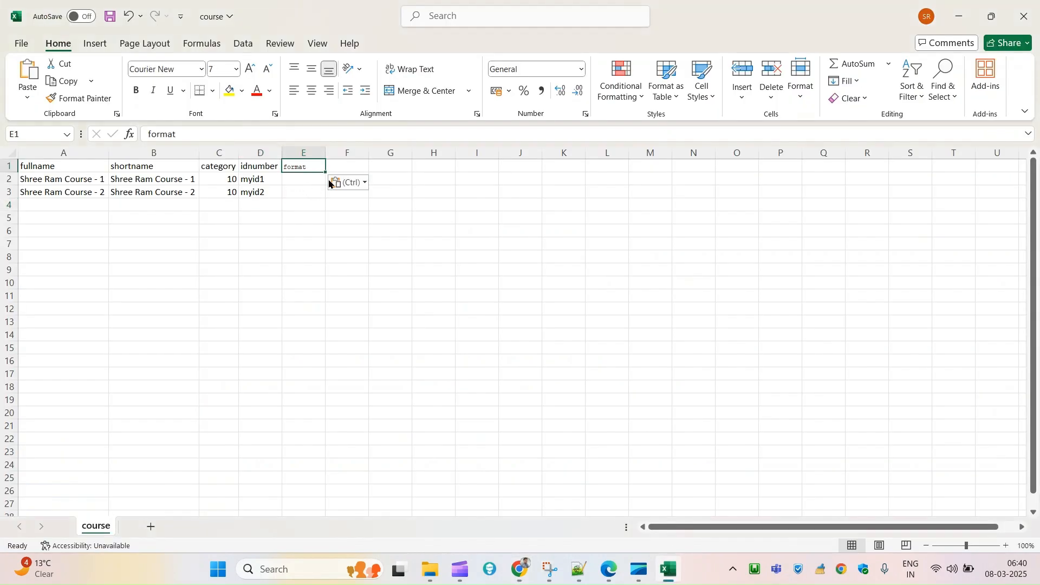
{"action": "left_click", "coordinate": [347, 183]}
{"action": "left_click", "coordinate": [361, 219]}
- Back in the browser's course settings, inspect the HTML of the Custom sections format option and expand its link element
{"action": "key", "text": "alt+Tab"}
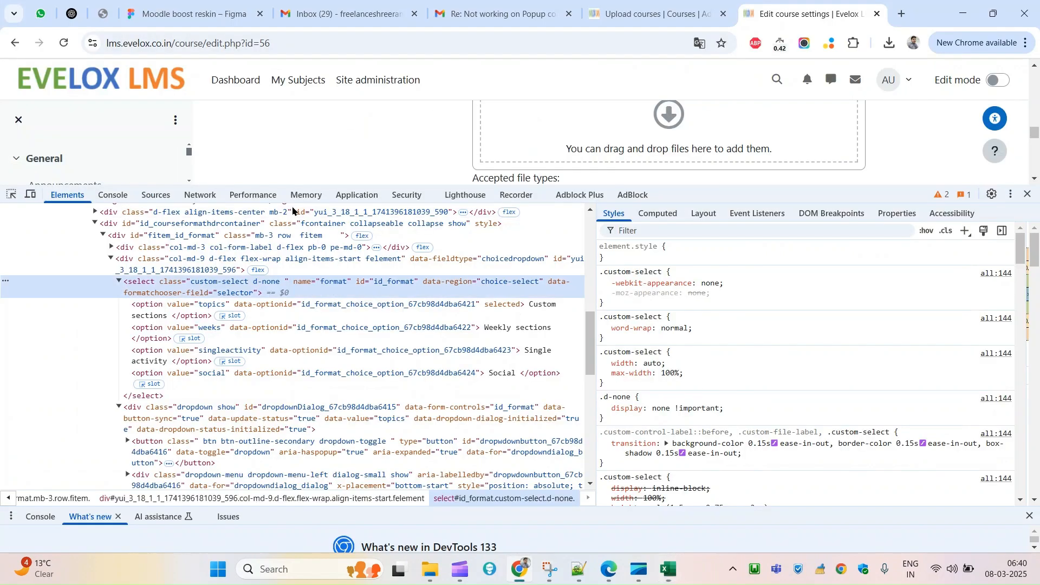
{"action": "left_click_drag", "start_coordinate": [897, 187], "coordinate": [823, 360]}
{"action": "left_click_drag", "start_coordinate": [1033, 254], "coordinate": [1033, 284]}
{"action": "right_click", "coordinate": [573, 191]}
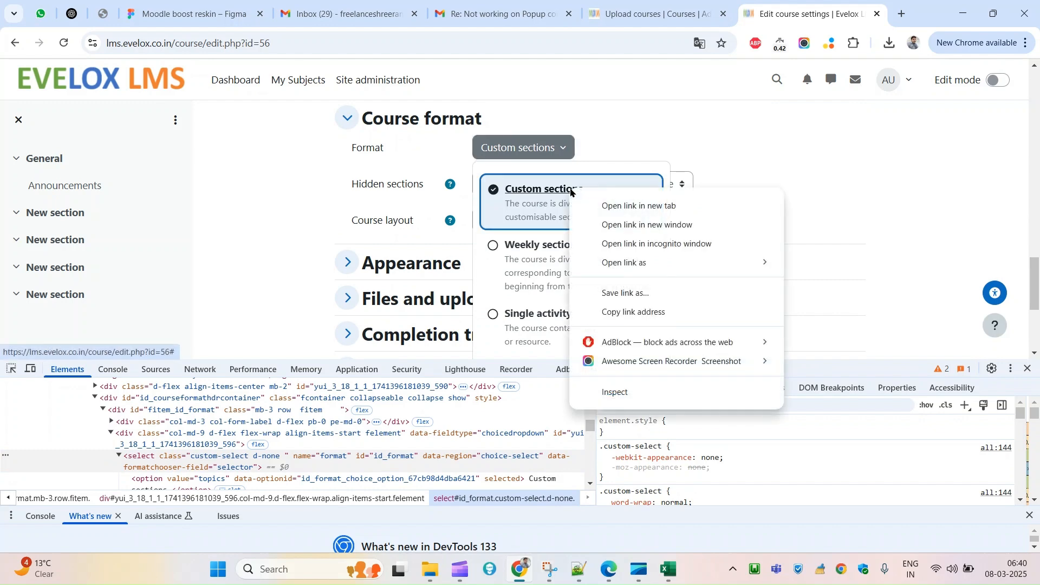
{"action": "left_click", "coordinate": [632, 396]}
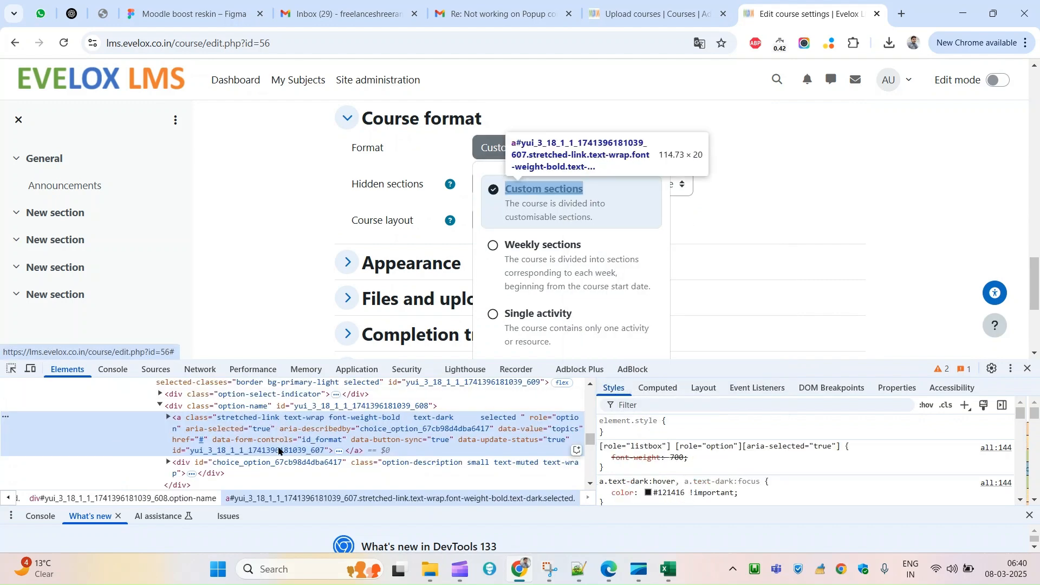
{"action": "left_click", "coordinate": [168, 417]}
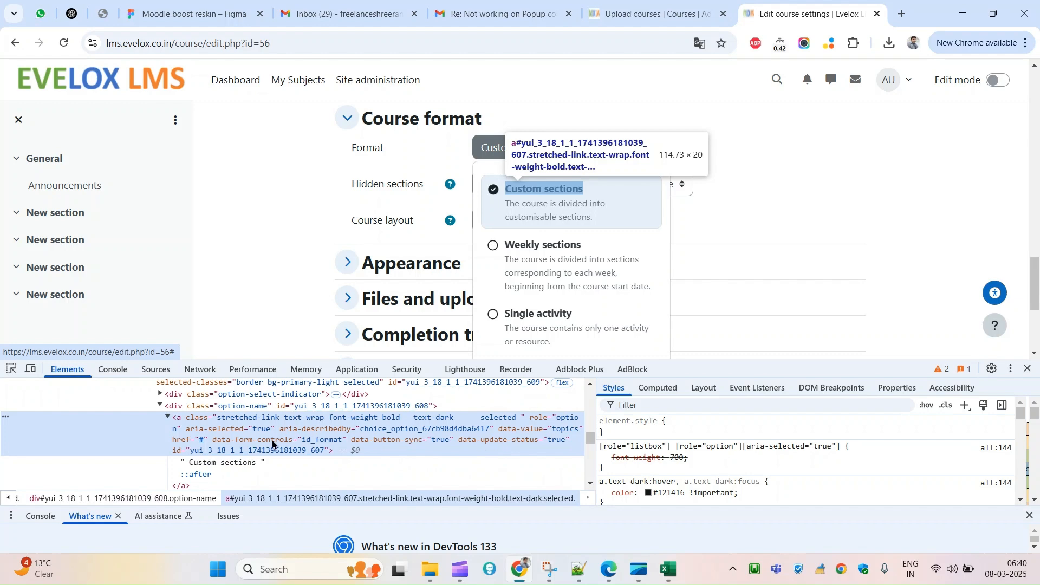
- Examine the markup of the Custom sections option's selection indicator and checked icon, and close the inspector and the format list
{"action": "left_click", "coordinate": [234, 406]}
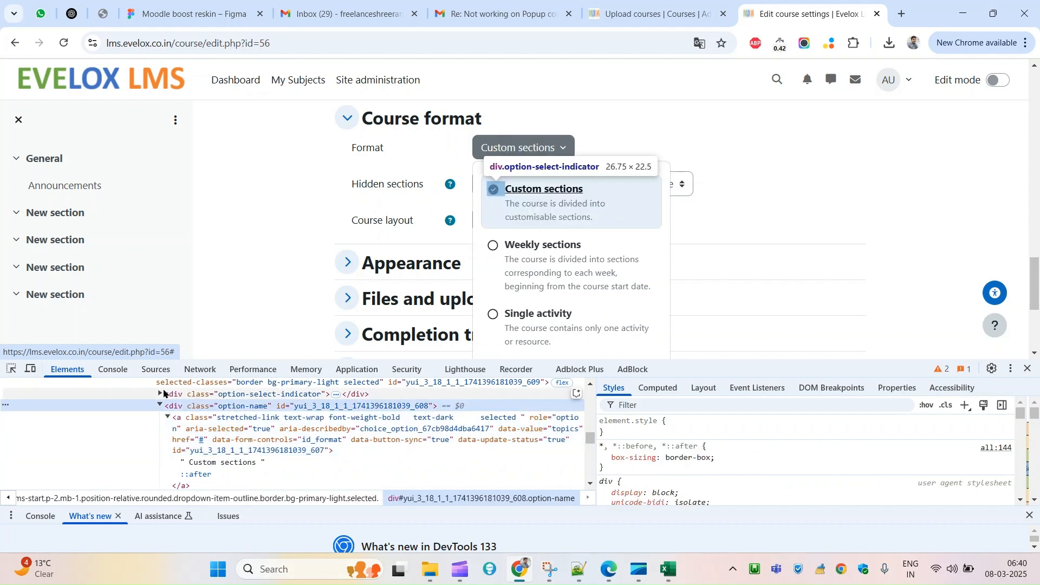
{"action": "left_click", "coordinate": [160, 394]}
{"action": "left_click", "coordinate": [179, 407]}
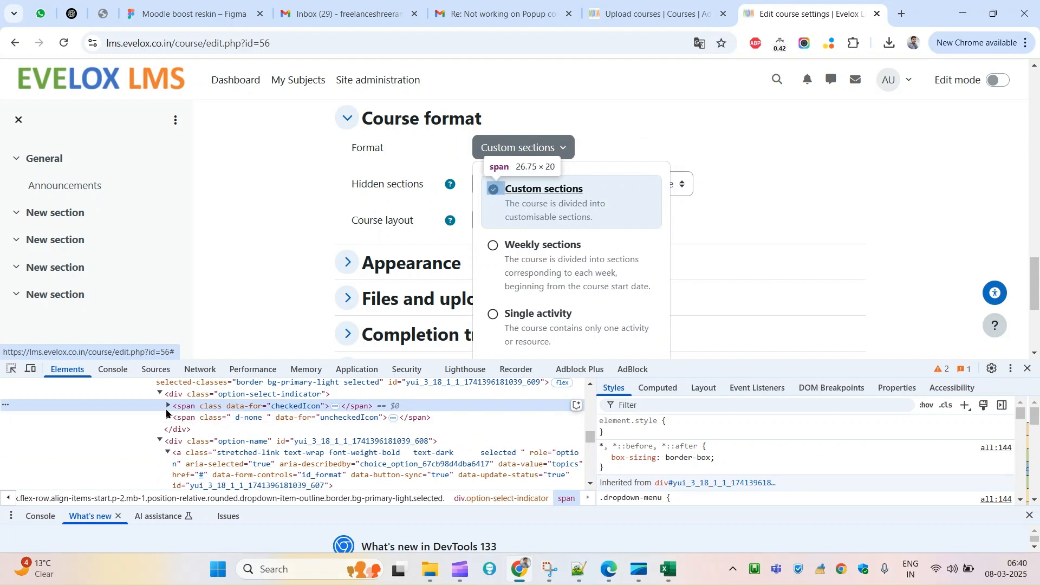
{"action": "left_click", "coordinate": [168, 407]}
{"action": "left_click", "coordinate": [180, 421]}
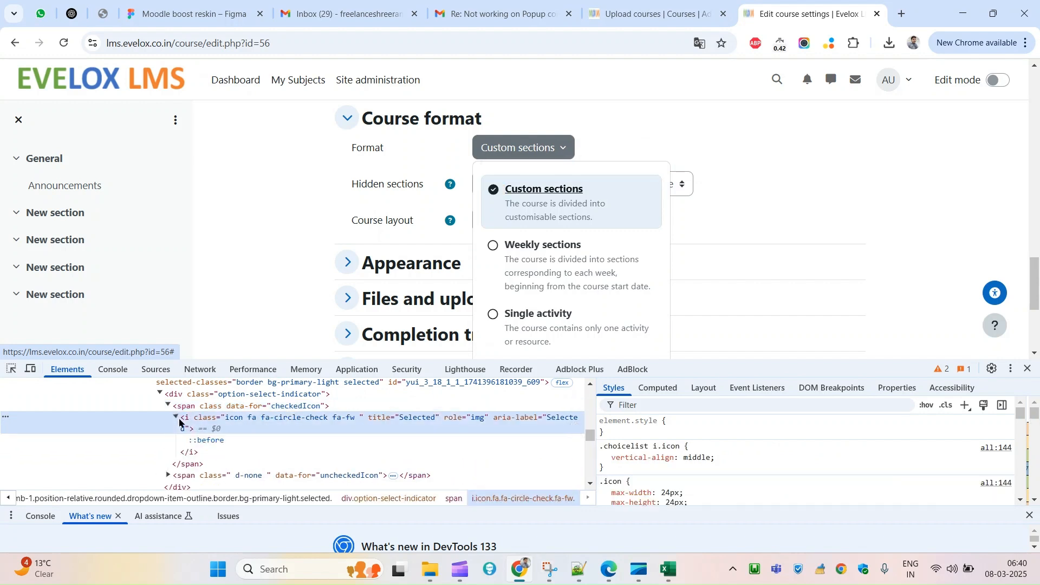
{"action": "left_click", "coordinate": [1028, 368]}
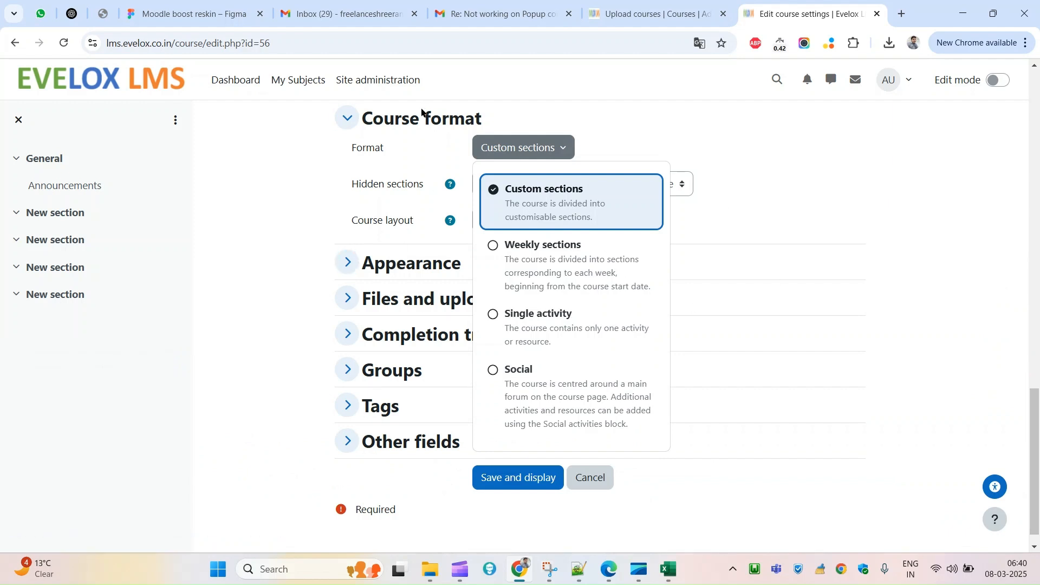
{"action": "left_click", "coordinate": [403, 175]}
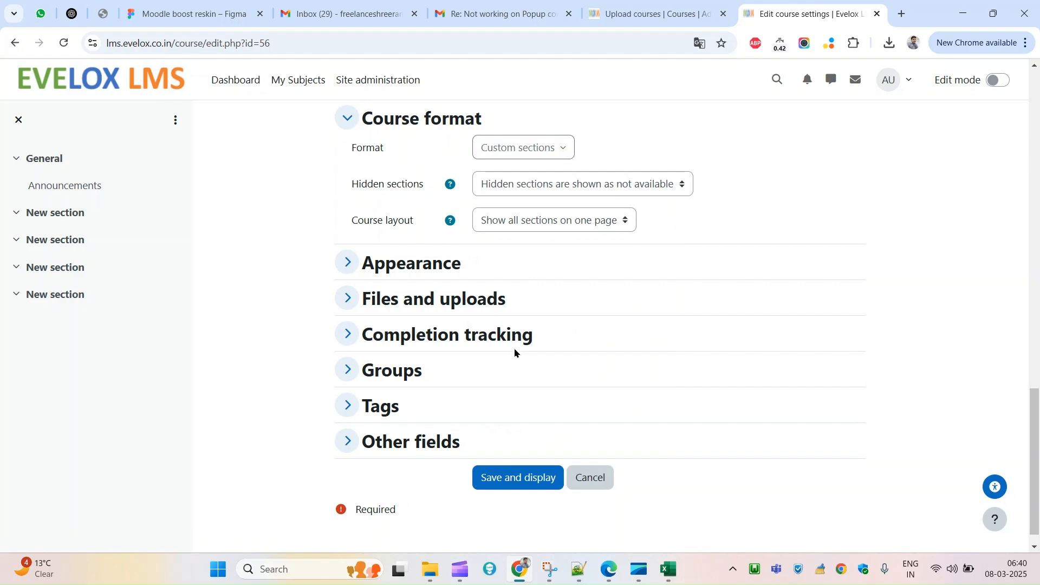
- In the Excel course sheet, clear the format header from E1 and save the file
{"action": "key", "text": "alt+Tab"}
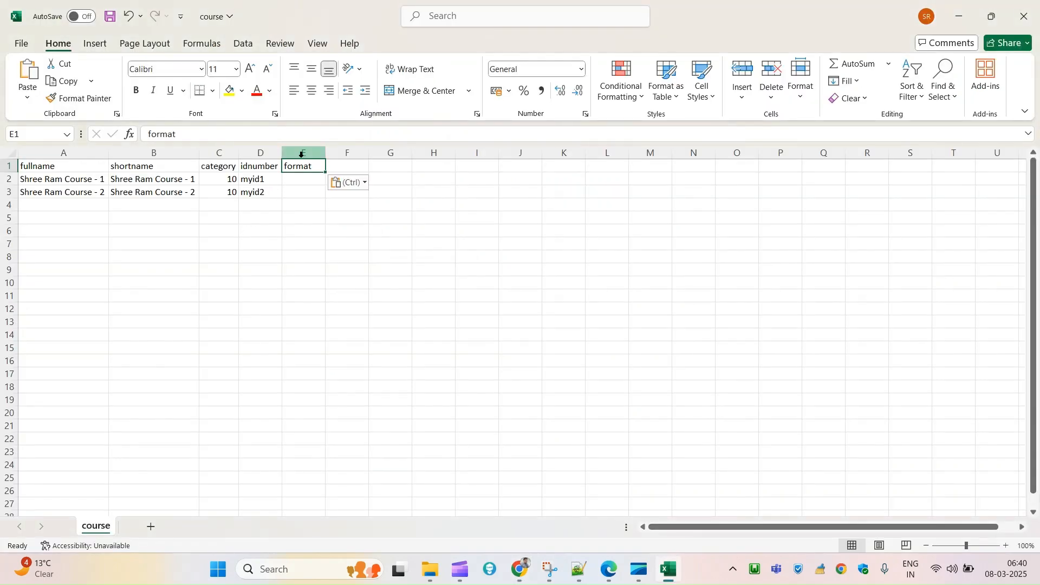
{"action": "key", "text": "Delete"}
{"action": "key", "text": "ctrl+s"}
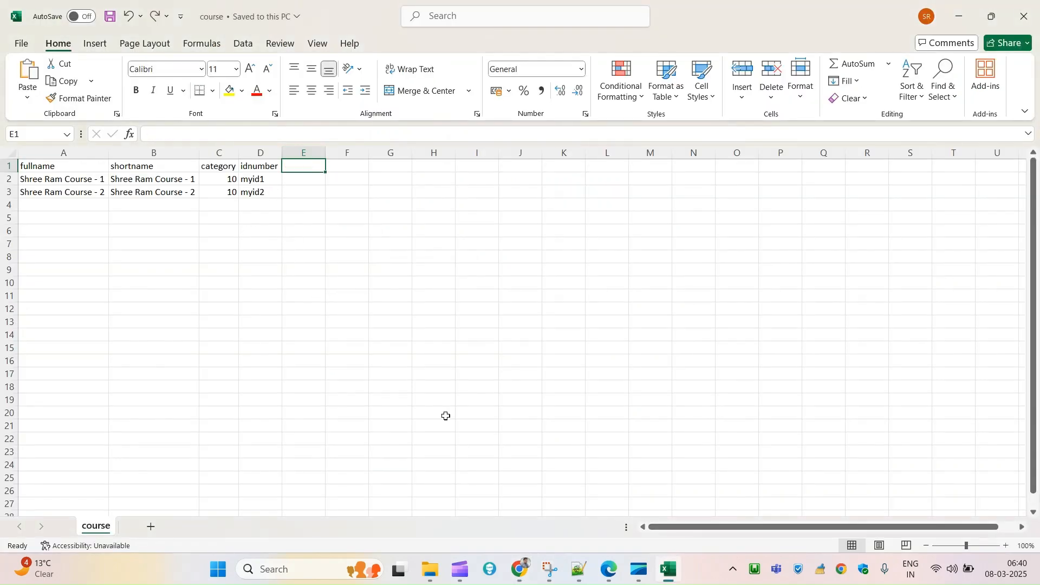
- Switch back to the browser, look over the first course's settings, and save and display the course
{"action": "key", "text": "alt+Tab"}
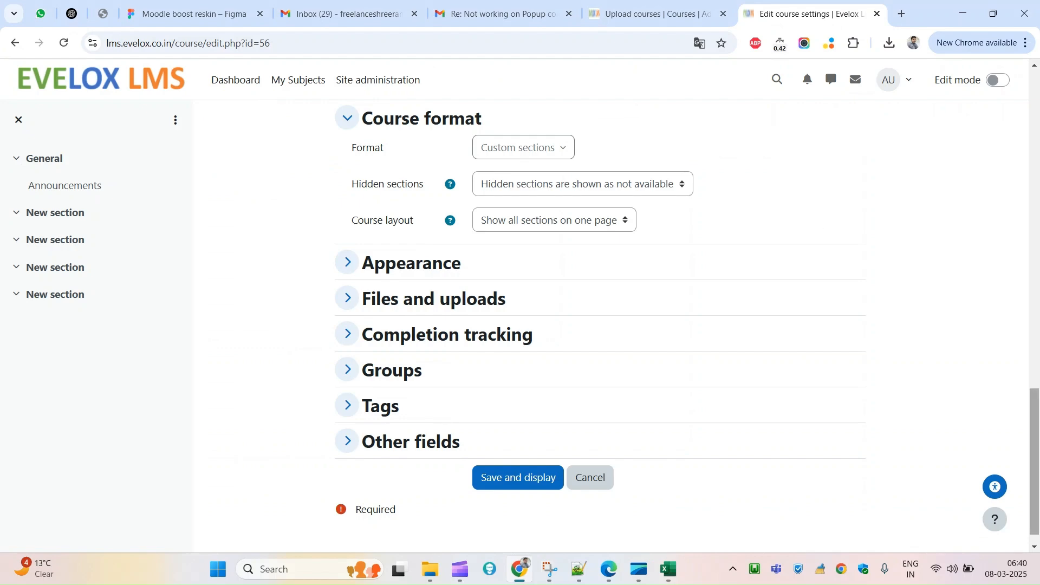
{"action": "scroll", "coordinate": [933, 193], "scroll_direction": "up", "scroll_amount": 15}
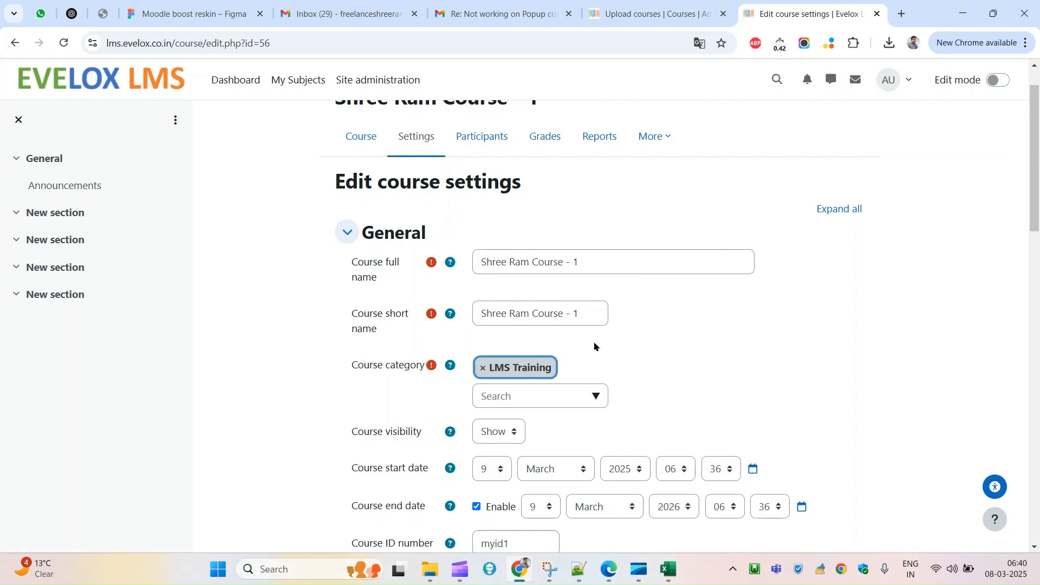
{"action": "left_click_drag", "start_coordinate": [1034, 215], "coordinate": [1034, 525]}
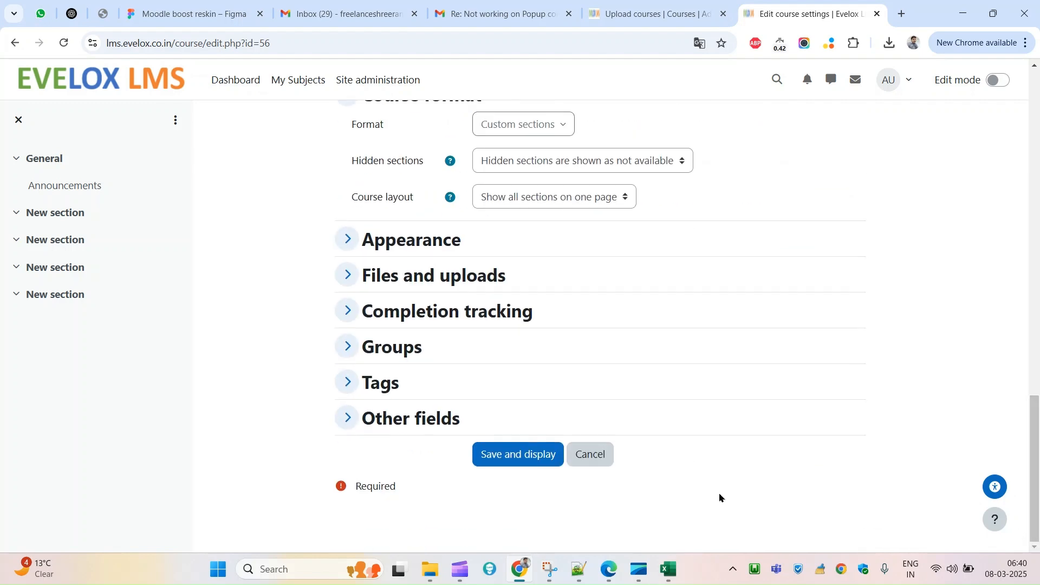
{"action": "left_click", "coordinate": [529, 455]}
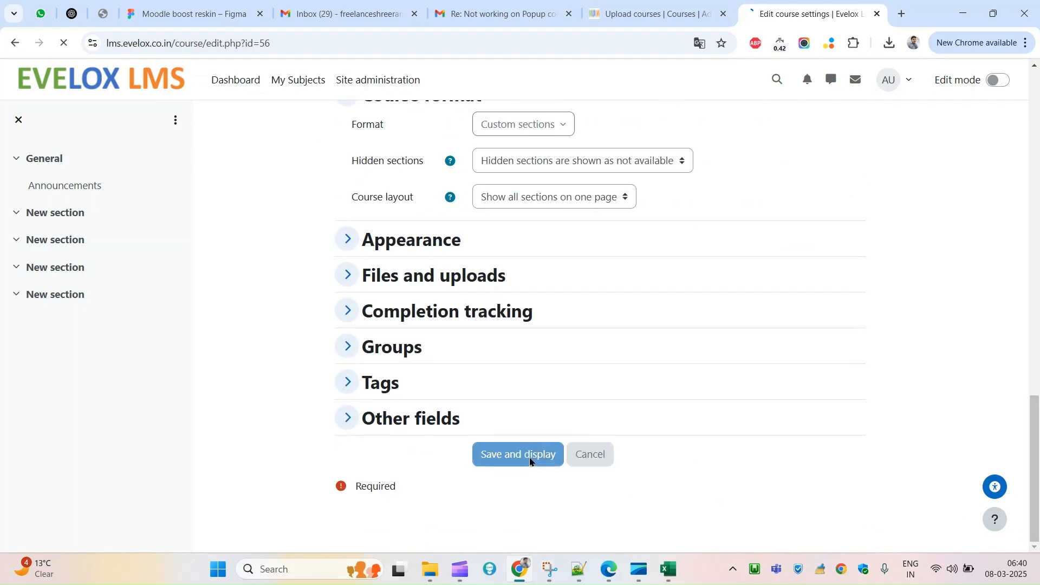